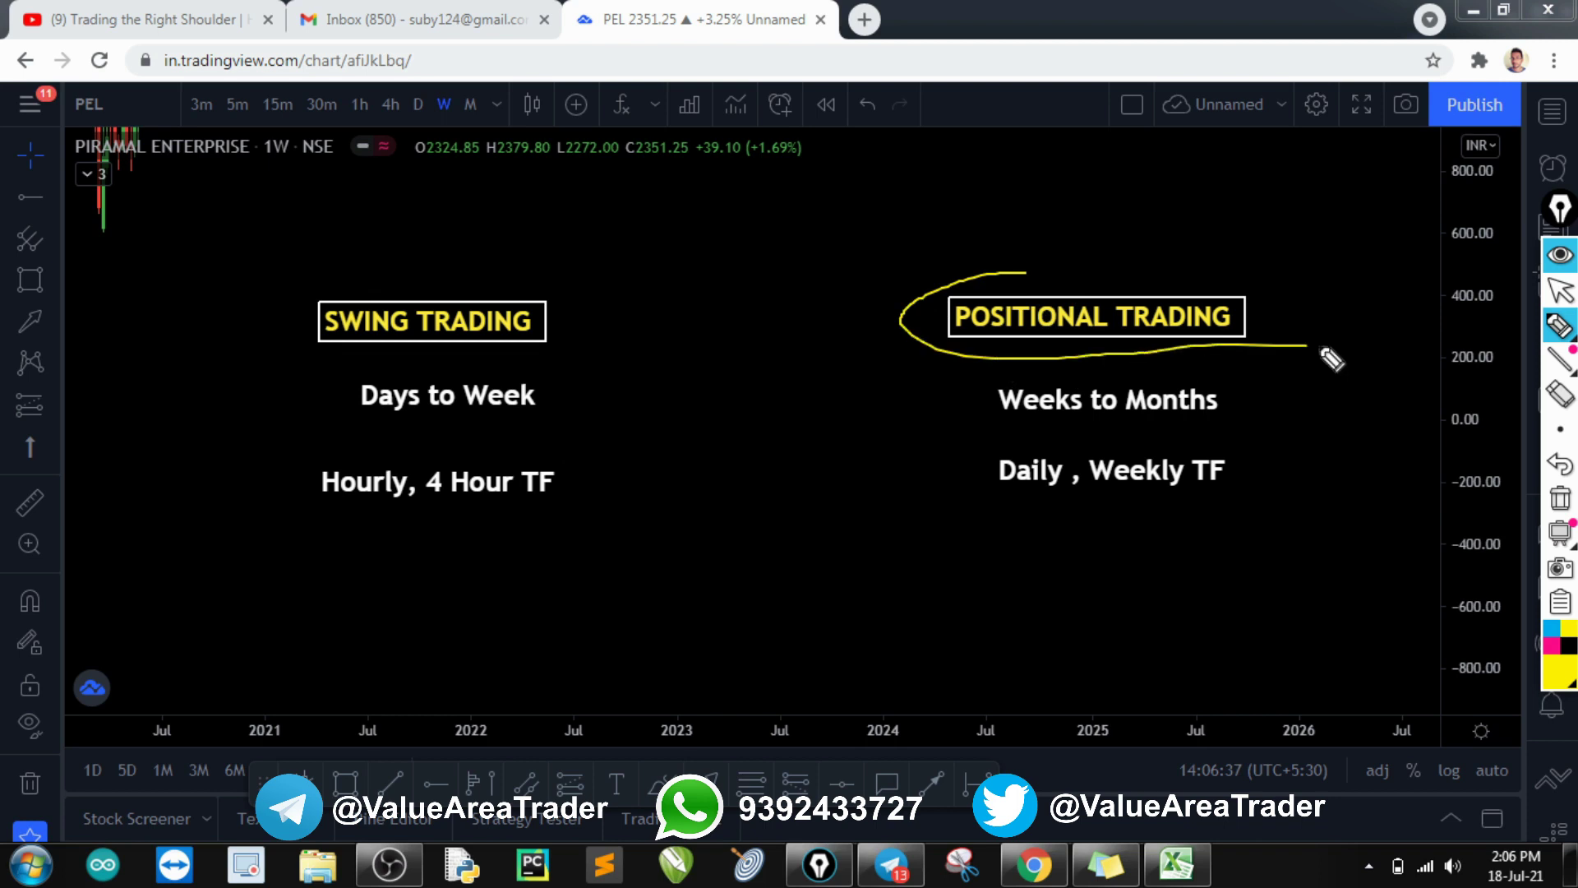
Circle and underline the "Daily , Weekly TF" text in yellow ink, and erase all the ink marks.
{"action": "mouse_move", "coordinate": [1048, 429]}
{"action": "left_mouse_down"}
{"action": "mouse_move", "coordinate": [945, 485]}
{"action": "mouse_move", "coordinate": [1349, 540]}
{"action": "mouse_move", "coordinate": [997, 447]}
{"action": "left_mouse_up"}
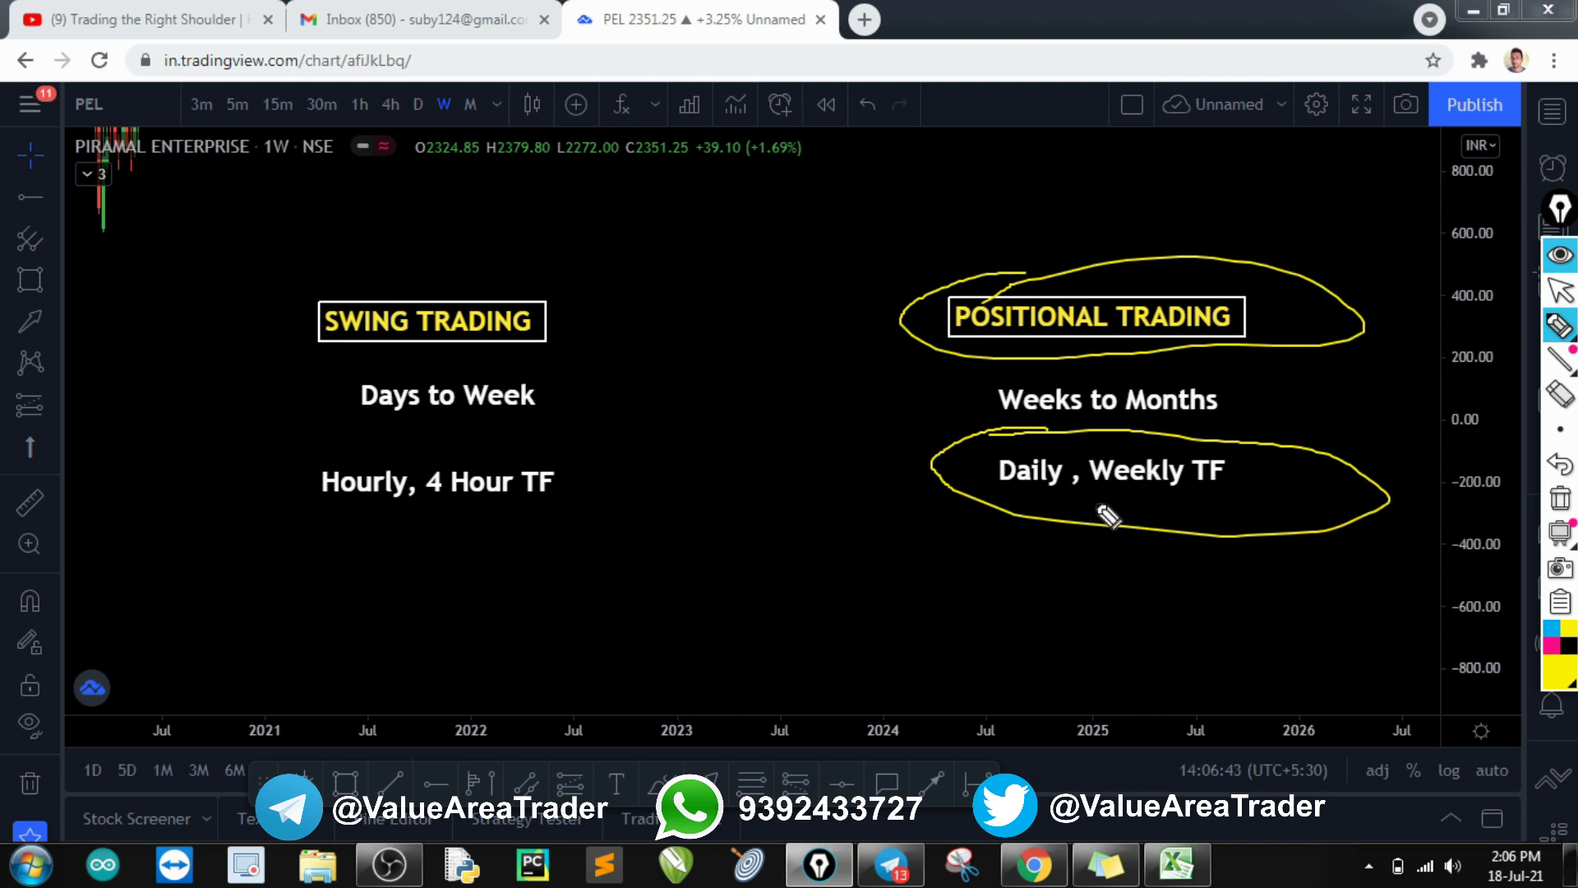
{"action": "left_click_drag", "start_coordinate": [1066, 497], "coordinate": [1222, 487]}
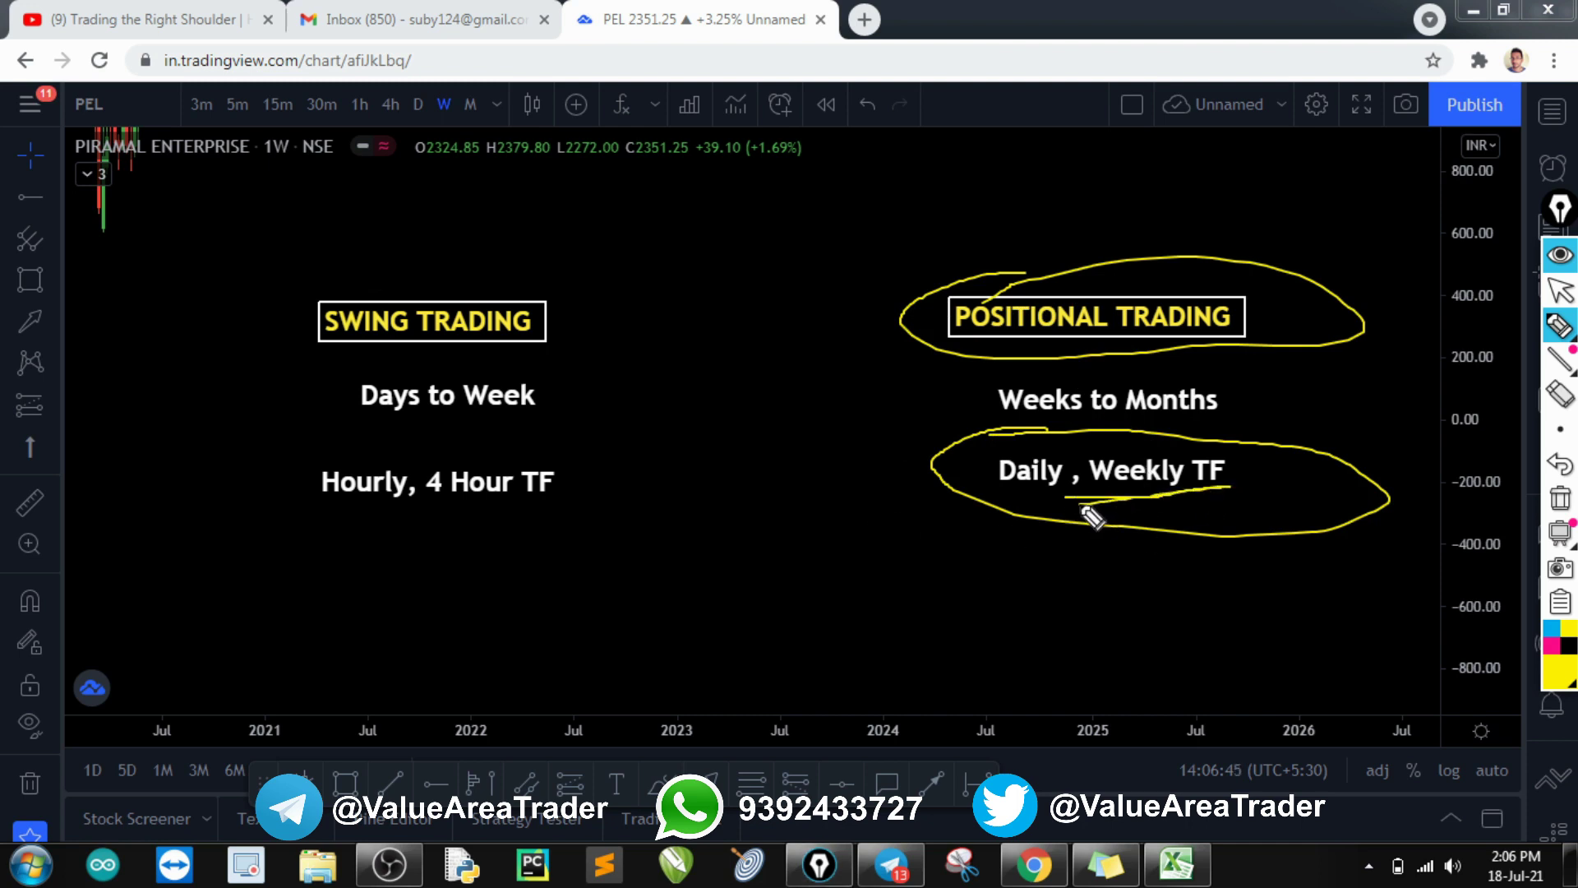
{"action": "key", "text": "ctrl+shift+7"}
{"action": "key", "text": "ctrl+shift+2"}
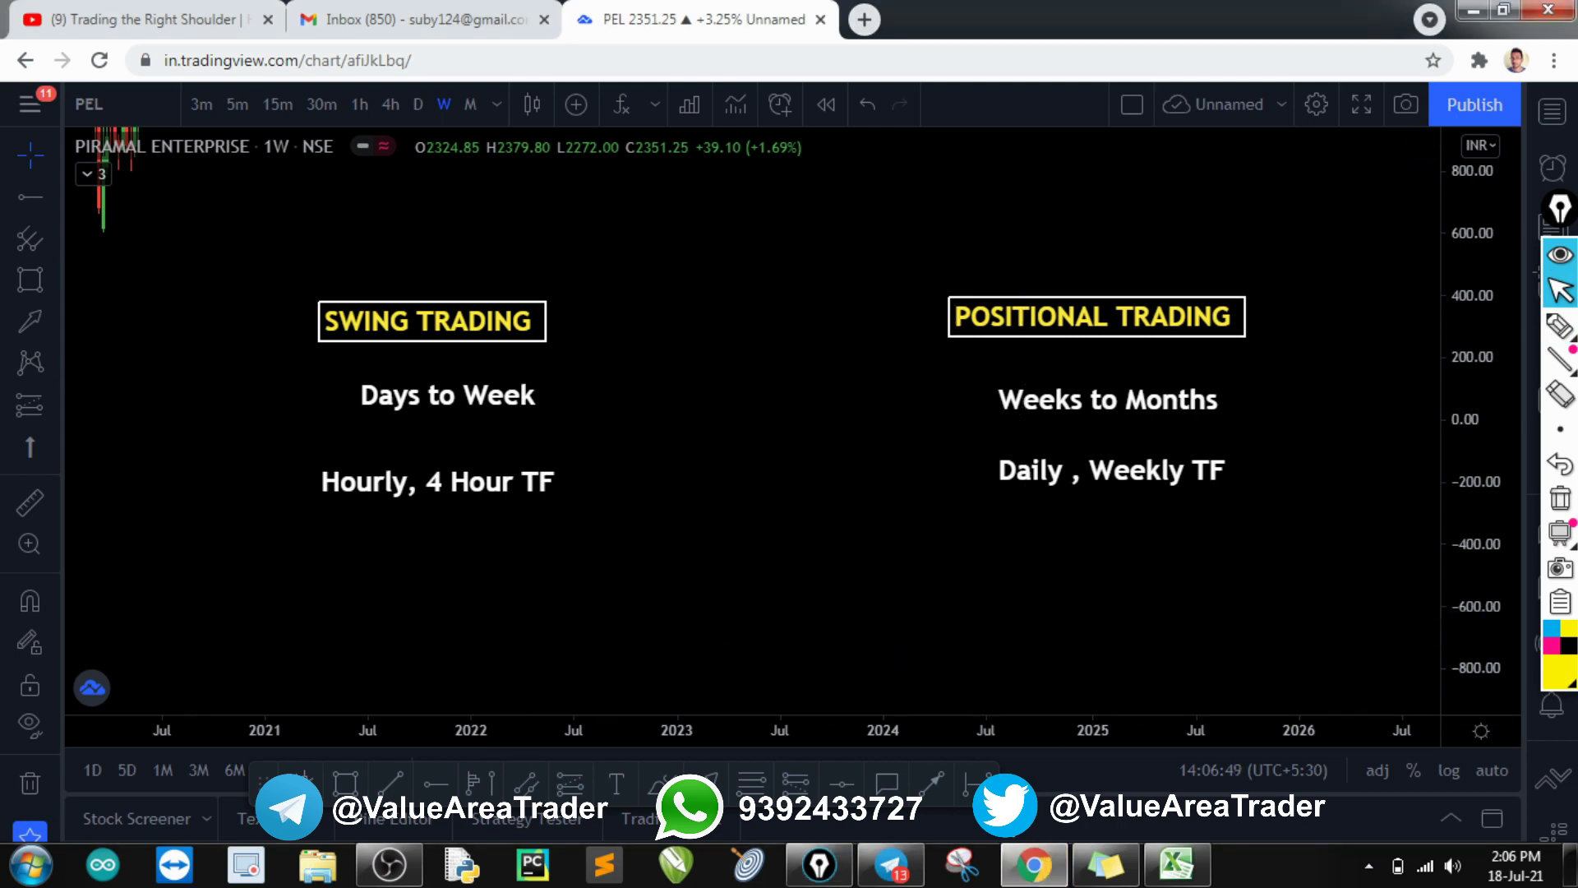
Delete the blue arrow drawn over the 2020–2021 price channel on the PEL weekly chart.
{"action": "left_click_drag", "start_coordinate": [761, 317], "coordinate": [1214, 641]}
{"action": "scroll", "coordinate": [793, 416], "scroll_direction": "up", "scroll_amount": 5}
{"action": "mouse_move", "coordinate": [671, 350]}
{"action": "left_mouse_down"}
{"action": "mouse_move", "coordinate": [1103, 452]}
{"action": "mouse_move", "coordinate": [1282, 514]}
{"action": "left_mouse_up"}
{"action": "left_click", "coordinate": [776, 393]}
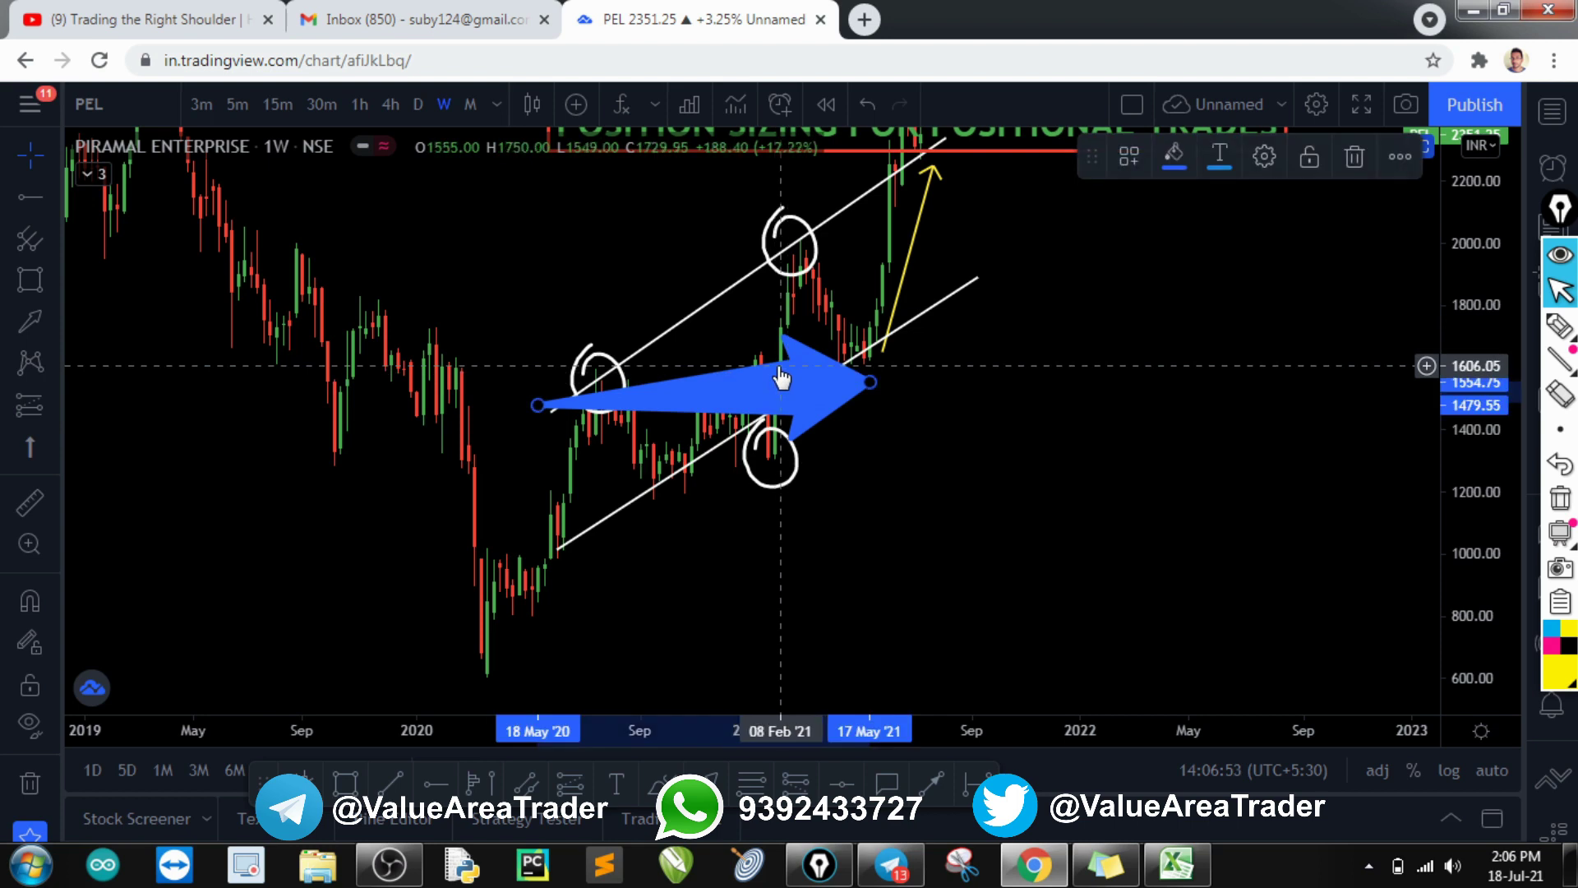
{"action": "key", "text": "Delete"}
Trace the lower channel line and a horizontal line at about 1600 in ink over the early 2021 candles.
{"action": "scroll", "coordinate": [797, 427], "scroll_direction": "up", "scroll_amount": 3}
{"action": "scroll", "coordinate": [796, 427], "scroll_direction": "down", "scroll_amount": 2}
{"action": "scroll", "coordinate": [972, 472], "scroll_direction": "up", "scroll_amount": 3}
{"action": "left_click_drag", "start_coordinate": [983, 468], "coordinate": [1104, 449]}
{"action": "left_click_drag", "start_coordinate": [1466, 501], "coordinate": [1464, 318]}
{"action": "scroll", "coordinate": [1016, 462], "scroll_direction": "up", "scroll_amount": 3}
{"action": "left_click_drag", "start_coordinate": [1014, 478], "coordinate": [1064, 530]}
{"action": "key", "text": "ctrl+shift+3"}
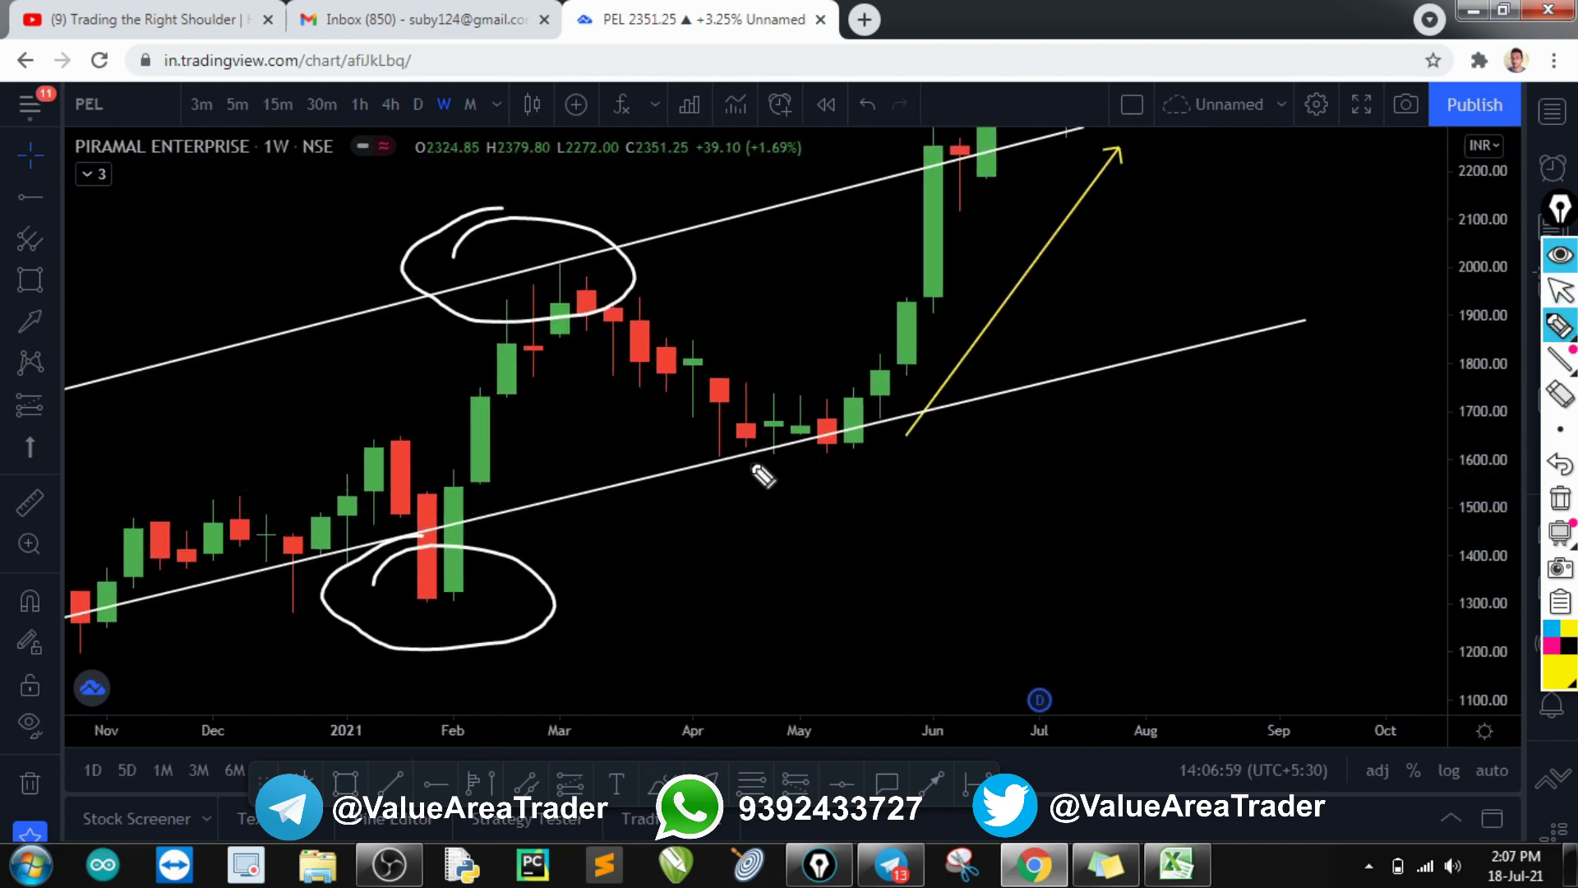
{"action": "mouse_move", "coordinate": [113, 634]}
{"action": "left_mouse_down"}
{"action": "mouse_move", "coordinate": [388, 580]}
{"action": "mouse_move", "coordinate": [895, 439]}
{"action": "mouse_move", "coordinate": [1176, 357]}
{"action": "mouse_move", "coordinate": [1276, 310]}
{"action": "left_mouse_up"}
{"action": "scroll", "coordinate": [535, 437], "scroll_direction": "up", "scroll_amount": 3}
{"action": "left_click_drag", "start_coordinate": [296, 454], "coordinate": [826, 453]}
Set the annotation pen to its thinnest size and draw a horizontal support line near 1600 and a falling line from the March peak.
{"action": "mouse_move", "coordinate": [1569, 355]}
{"action": "mouse_move", "coordinate": [1562, 434]}
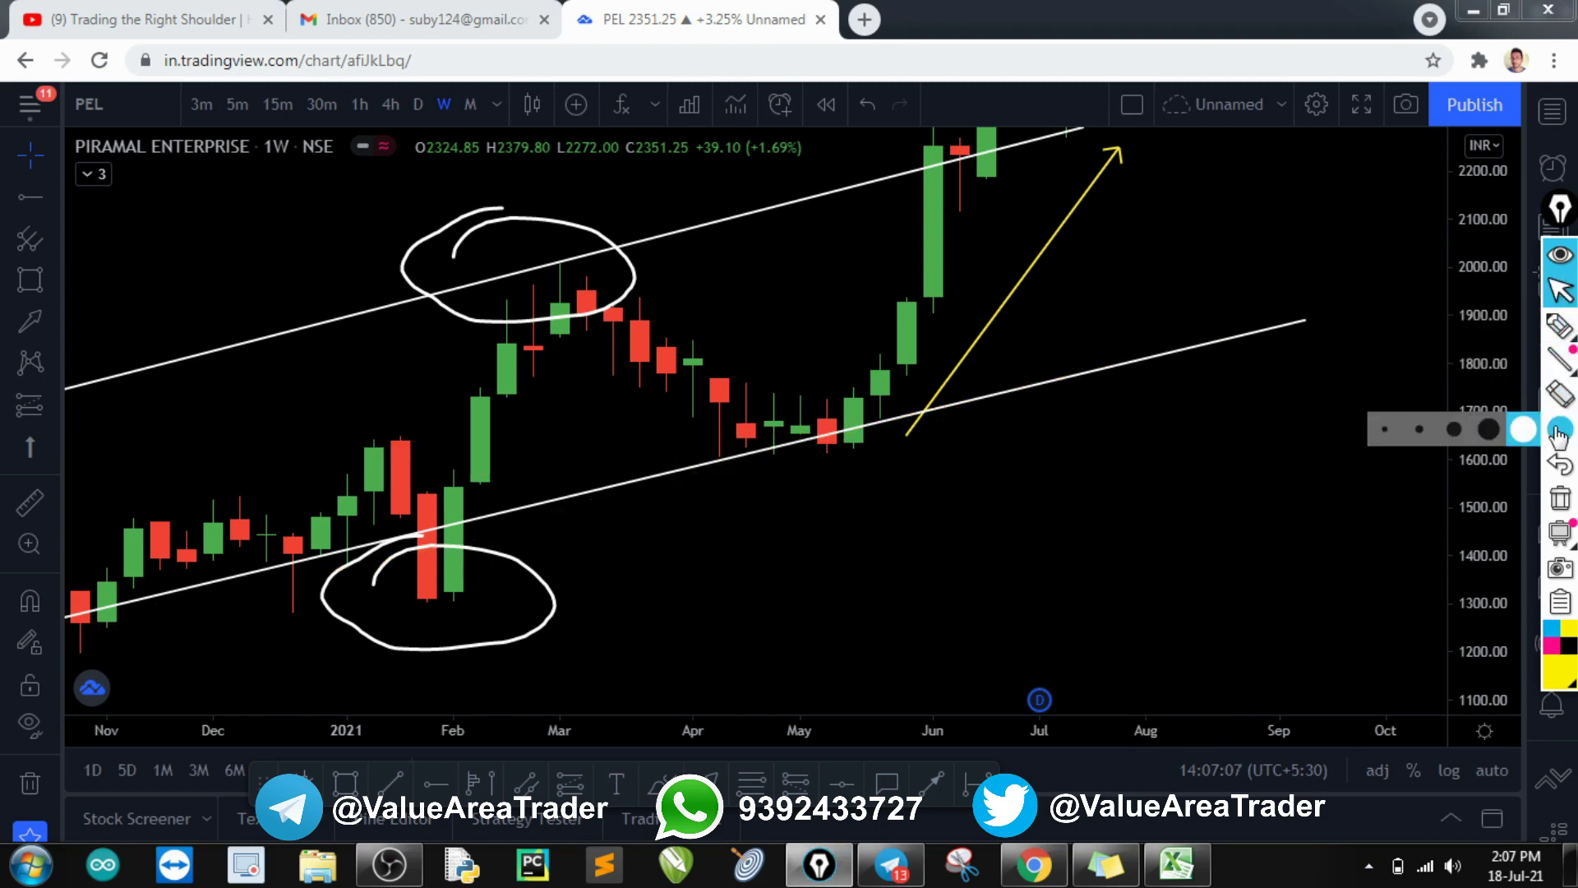
{"action": "left_click", "coordinate": [1388, 437]}
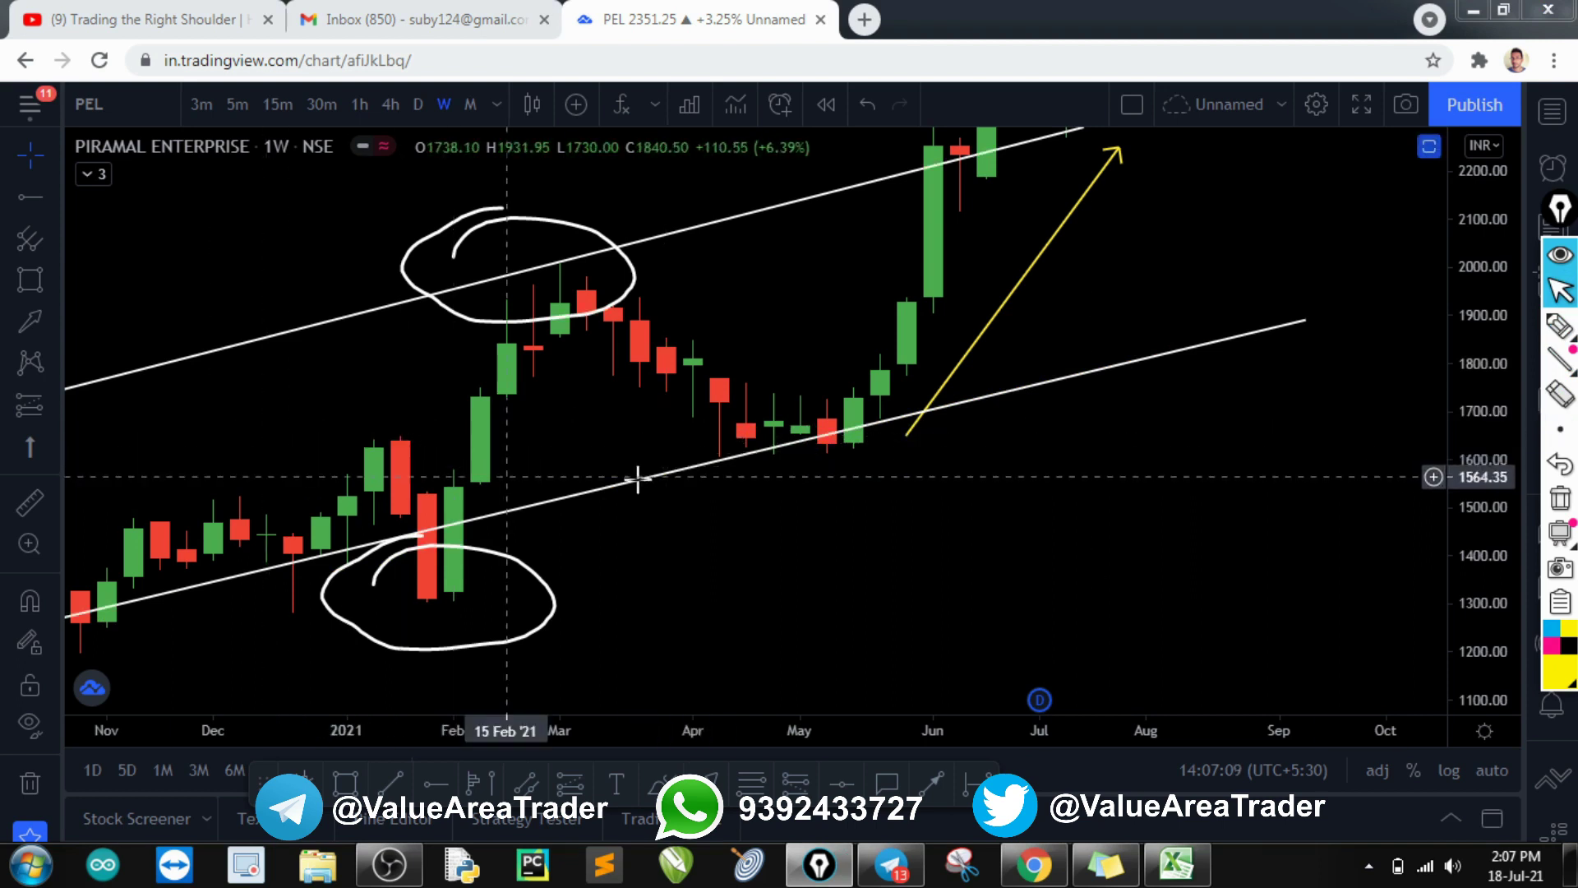
{"action": "key", "text": "ctrl+shift+3"}
{"action": "left_click_drag", "start_coordinate": [326, 454], "coordinate": [1003, 460]}
{"action": "mouse_move", "coordinate": [563, 251]}
{"action": "left_mouse_down"}
{"action": "mouse_move", "coordinate": [799, 405]}
{"action": "mouse_move", "coordinate": [758, 403]}
{"action": "mouse_move", "coordinate": [749, 448]}
{"action": "mouse_move", "coordinate": [728, 368]}
{"action": "left_mouse_up"}
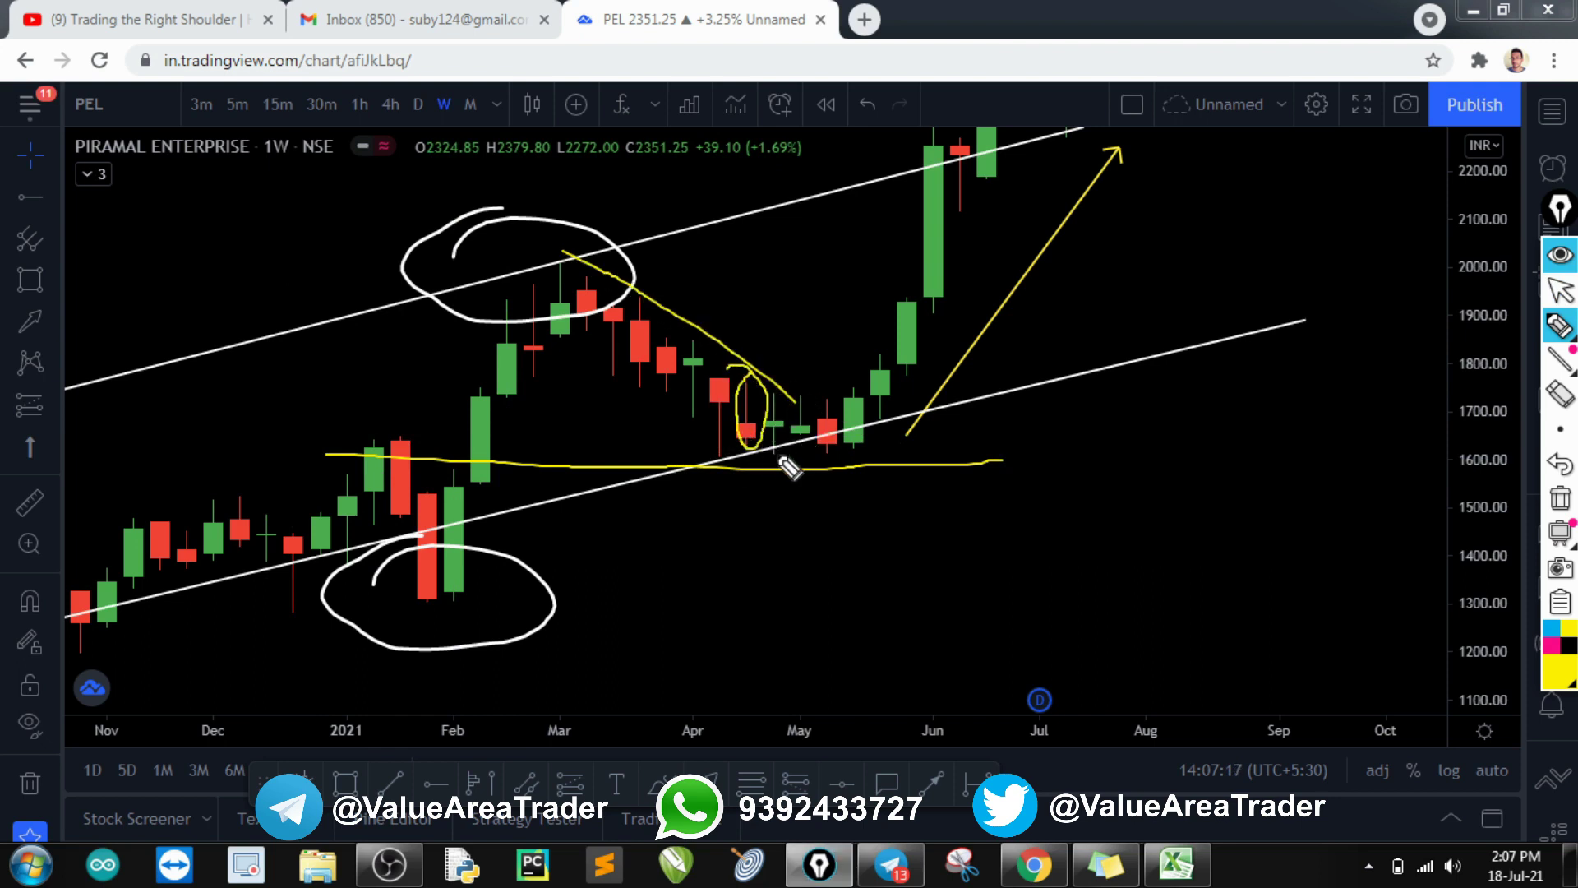
Mark the upper and lower edges of the April–May consolidation and draw an arrow up the rally, and erase the ink.
{"action": "left_click_drag", "start_coordinate": [744, 463], "coordinate": [892, 459]}
{"action": "left_click_drag", "start_coordinate": [764, 395], "coordinate": [884, 394]}
{"action": "mouse_move", "coordinate": [900, 448]}
{"action": "left_mouse_down"}
{"action": "mouse_move", "coordinate": [990, 246]}
{"action": "mouse_move", "coordinate": [976, 219]}
{"action": "mouse_move", "coordinate": [1001, 216]}
{"action": "mouse_move", "coordinate": [1000, 245]}
{"action": "left_mouse_up"}
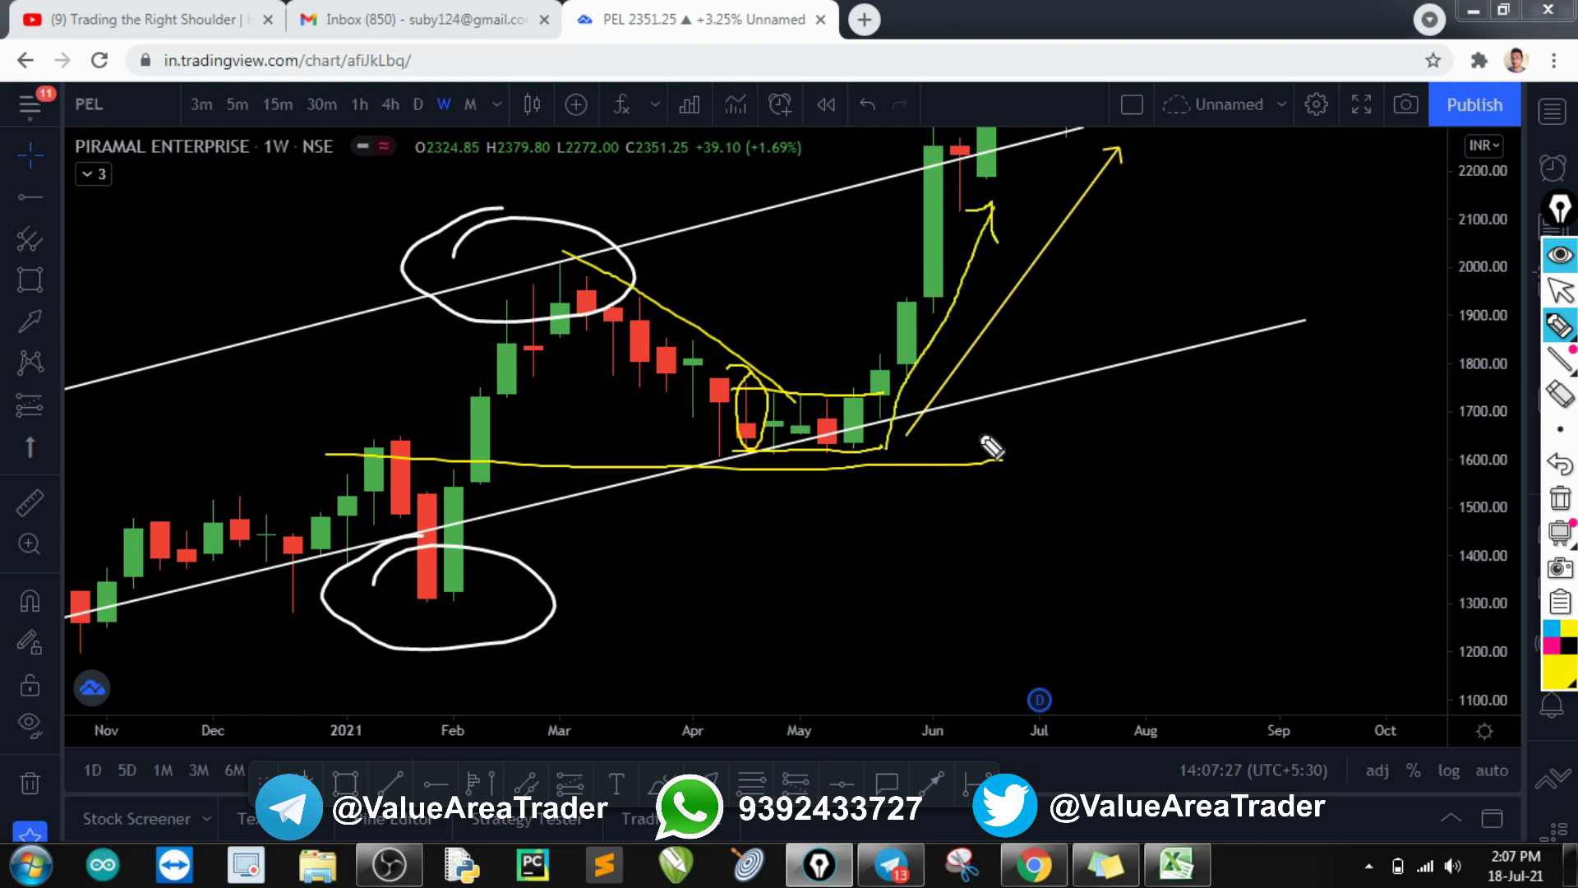
{"action": "key", "text": "ctrl+shift+7"}
{"action": "key", "text": "ctrl+shift+2"}
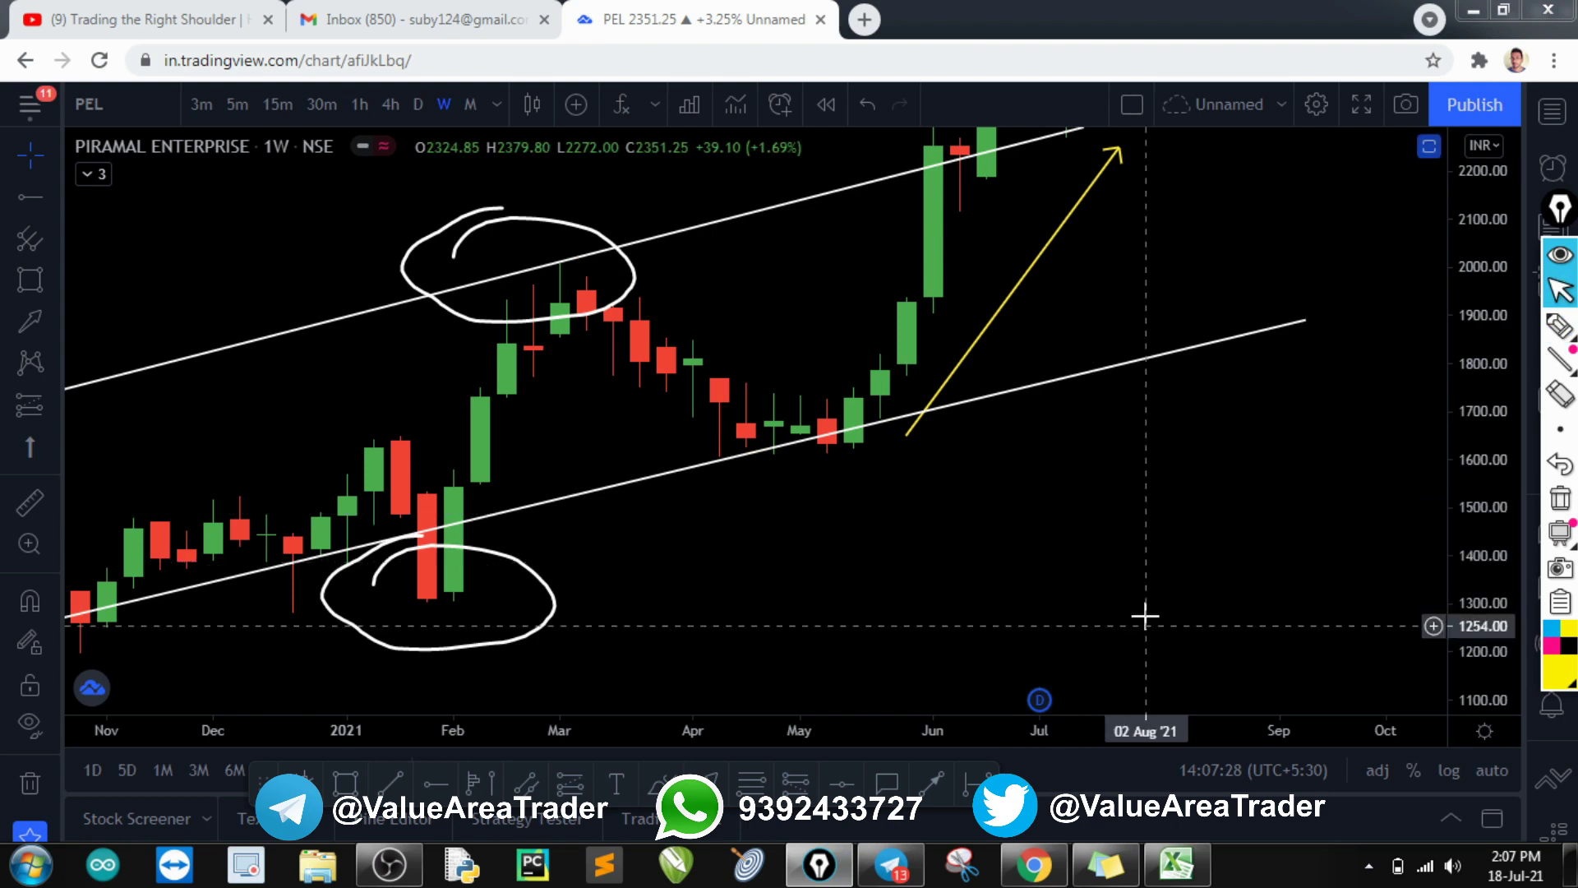
Switch to the Position Sizing workbook in Excel and circle the total capital value in black ink, clearing the marks.
{"action": "left_click", "coordinate": [1180, 867]}
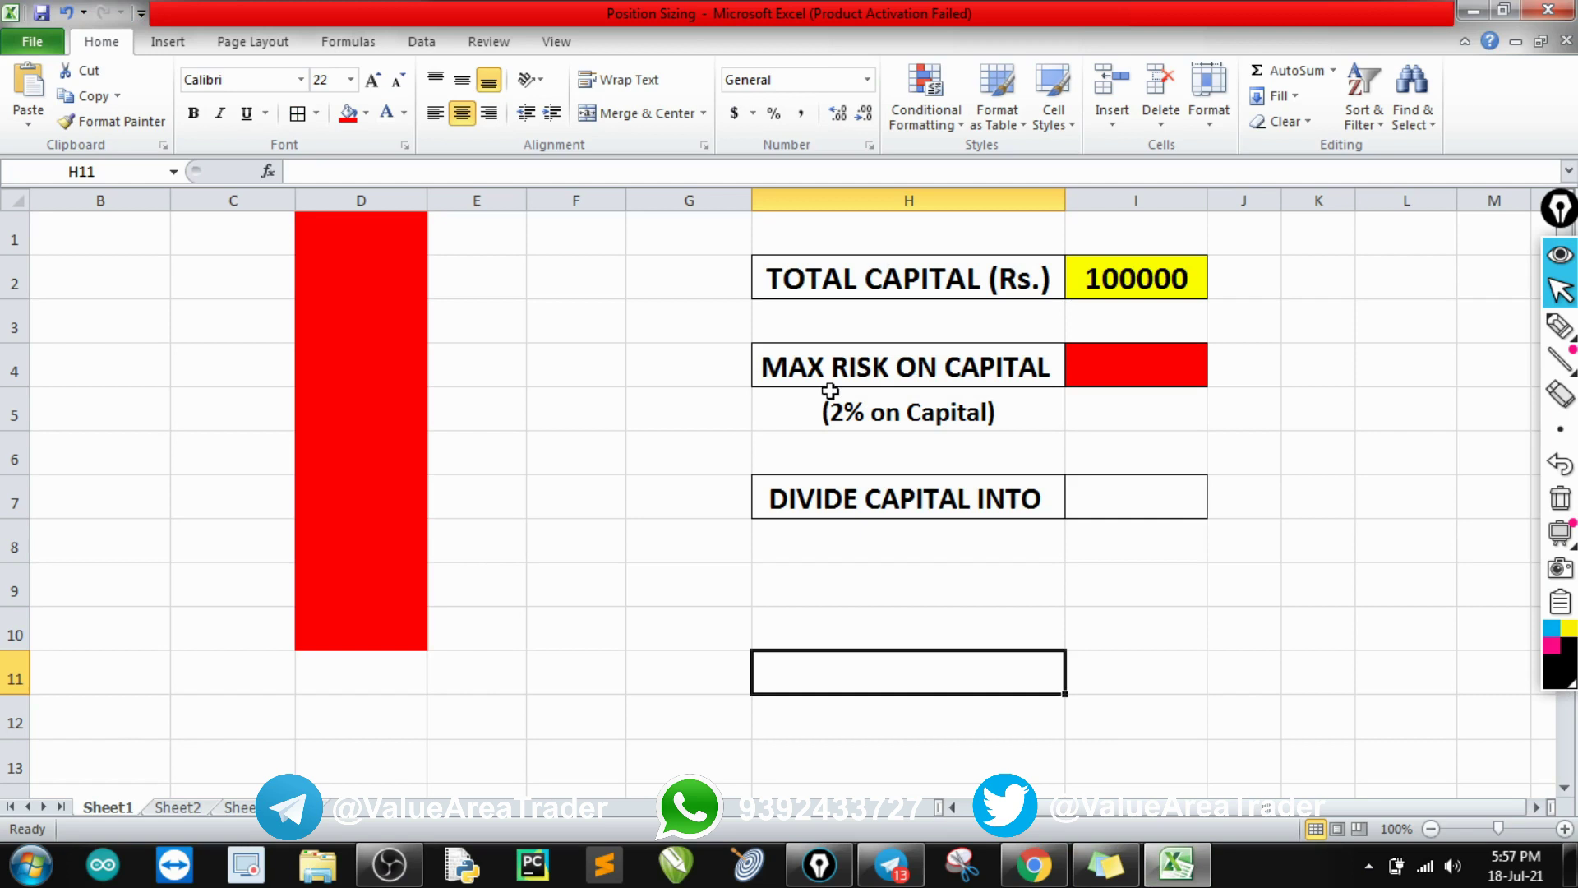
{"action": "key", "text": "ctrl+shift+p"}
{"action": "mouse_move", "coordinate": [1114, 244]}
{"action": "left_mouse_down"}
{"action": "mouse_move", "coordinate": [1085, 264]}
{"action": "mouse_move", "coordinate": [1156, 306]}
{"action": "mouse_move", "coordinate": [1220, 280]}
{"action": "mouse_move", "coordinate": [1110, 241]}
{"action": "left_mouse_up"}
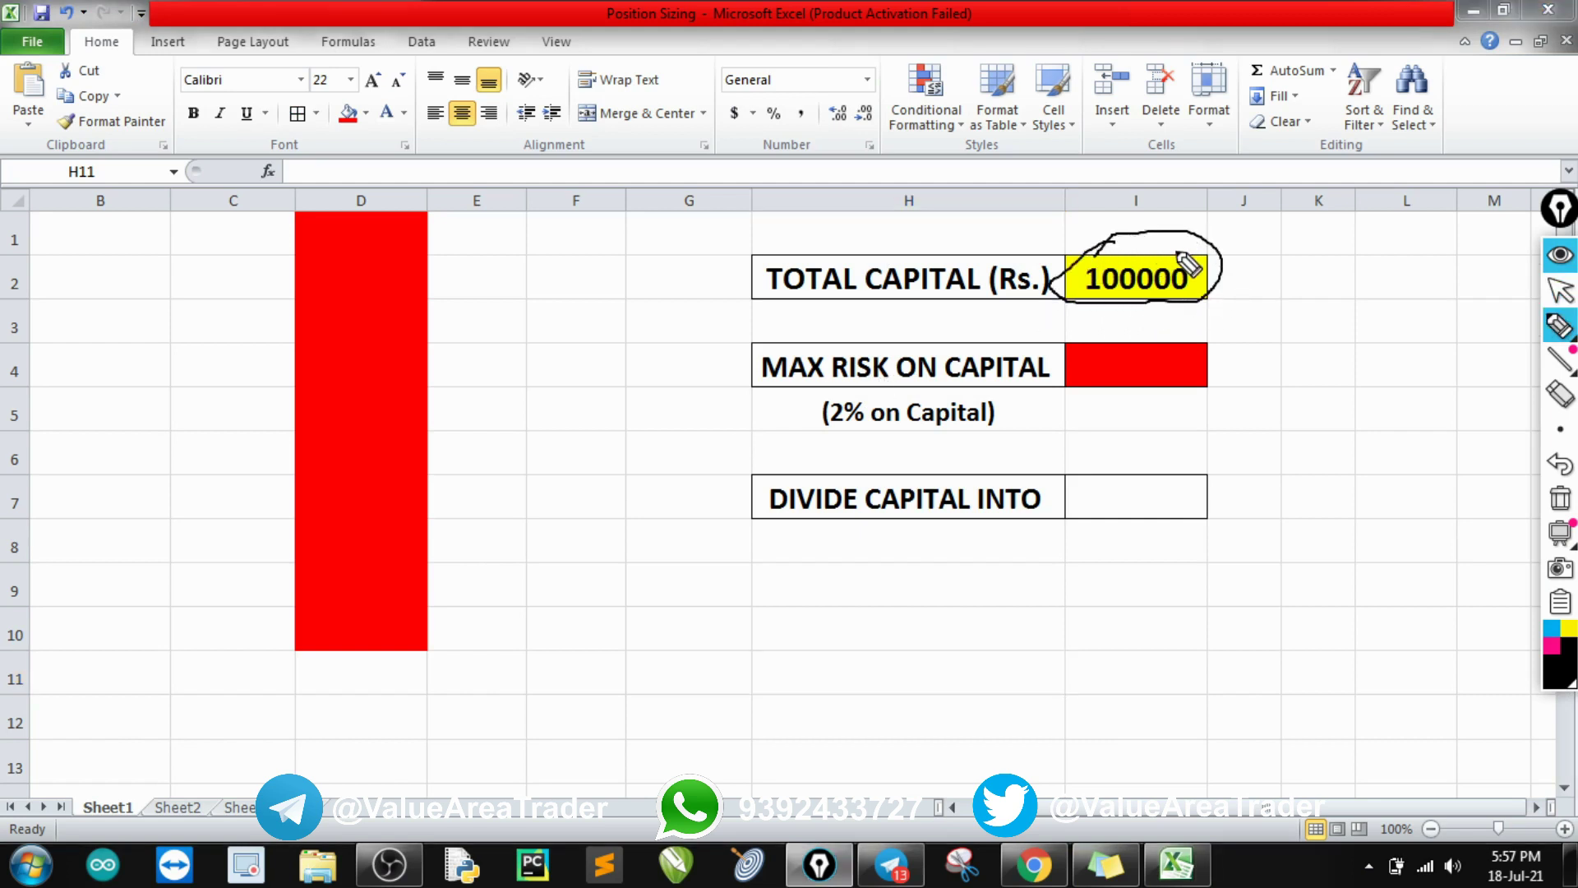
{"action": "key", "text": "ctrl+shift+7"}
{"action": "key", "text": "ctrl+shift+2"}
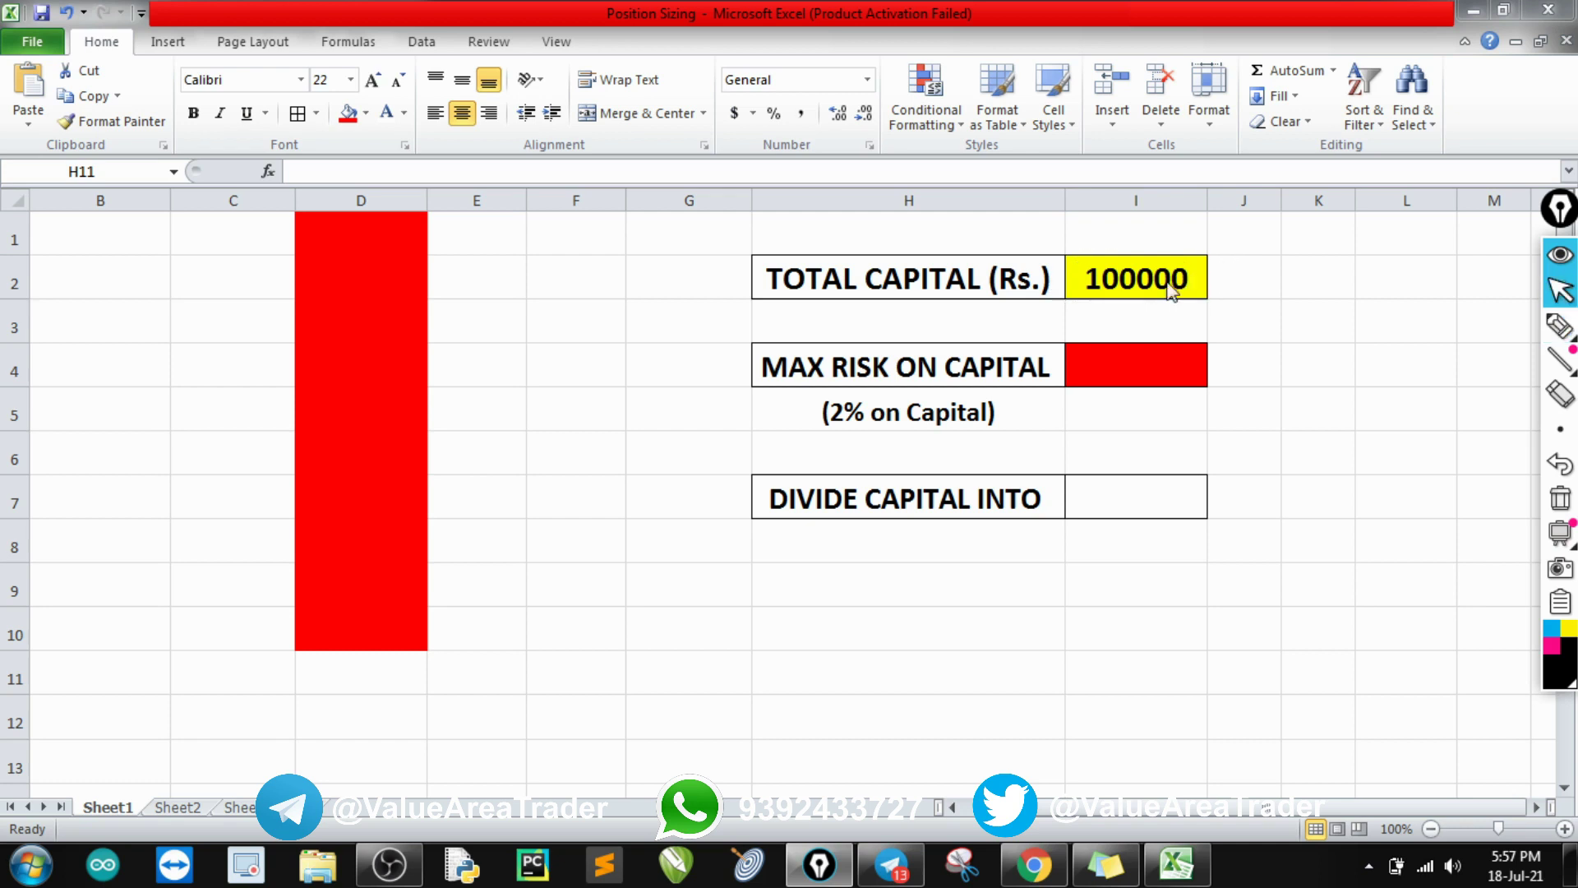
{"action": "key", "text": "ctrl+shift+3"}
{"action": "mouse_move", "coordinate": [1152, 244]}
{"action": "left_mouse_down"}
{"action": "mouse_move", "coordinate": [1092, 258]}
{"action": "mouse_move", "coordinate": [1075, 301]}
{"action": "mouse_move", "coordinate": [1266, 282]}
{"action": "mouse_move", "coordinate": [1117, 246]}
{"action": "left_mouse_up"}
{"action": "key", "text": "ctrl+shift+7"}
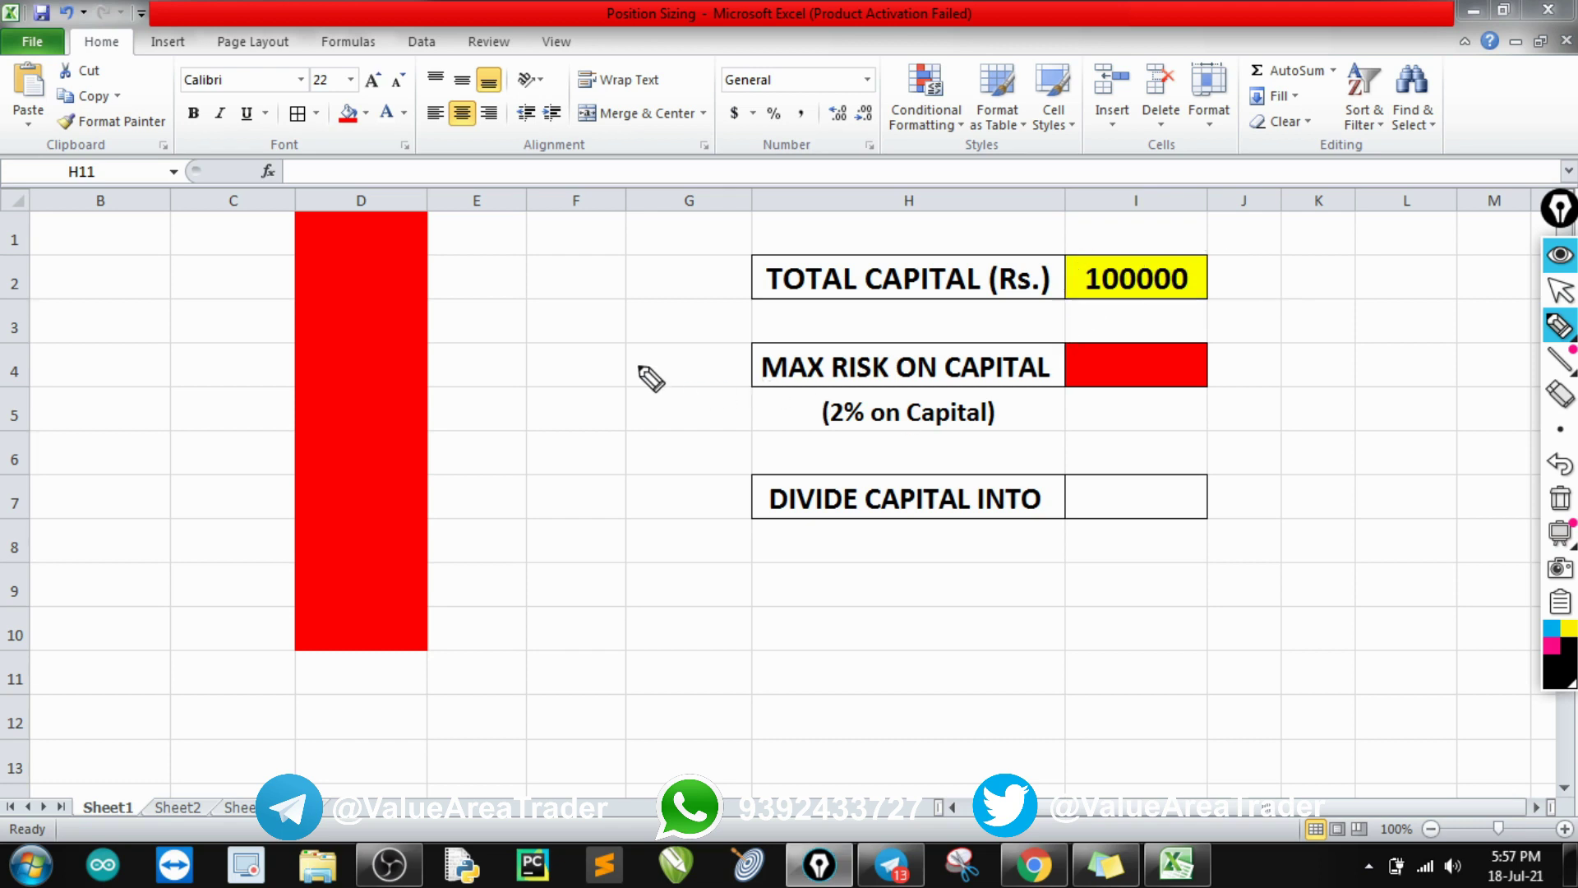
Circle the MAX RISK ON CAPITAL label and the 2% below it, and handwrite "1 Trade" beside the table.
{"action": "mouse_move", "coordinate": [859, 329]}
{"action": "left_mouse_down"}
{"action": "mouse_move", "coordinate": [768, 342]}
{"action": "mouse_move", "coordinate": [748, 381]}
{"action": "mouse_move", "coordinate": [831, 402]}
{"action": "mouse_move", "coordinate": [963, 395]}
{"action": "mouse_move", "coordinate": [1005, 332]}
{"action": "mouse_move", "coordinate": [902, 329]}
{"action": "left_mouse_up"}
{"action": "mouse_move", "coordinate": [1324, 315]}
{"action": "left_mouse_down"}
{"action": "mouse_move", "coordinate": [1331, 365]}
{"action": "mouse_move", "coordinate": [1379, 337]}
{"action": "mouse_move", "coordinate": [1377, 304]}
{"action": "mouse_move", "coordinate": [1422, 327]}
{"action": "mouse_move", "coordinate": [1559, 262]}
{"action": "left_mouse_up"}
{"action": "mouse_move", "coordinate": [846, 382]}
{"action": "left_mouse_down"}
{"action": "mouse_move", "coordinate": [849, 444]}
{"action": "mouse_move", "coordinate": [859, 374]}
{"action": "mouse_move", "coordinate": [845, 379]}
{"action": "left_mouse_up"}
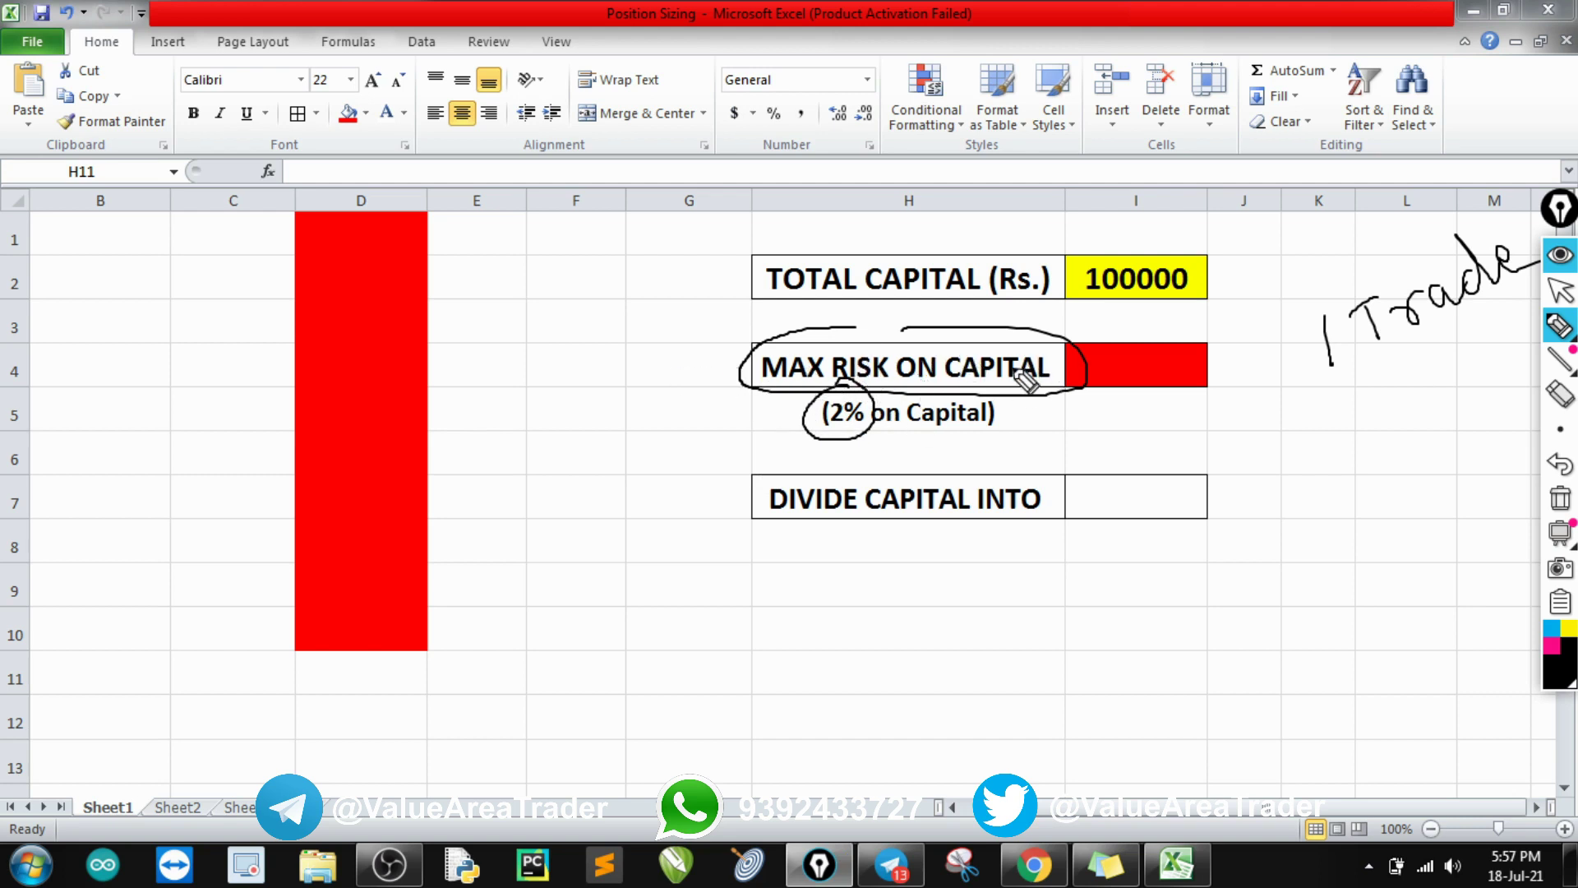
Handwrite "PEL", "Qnty" and "-2000" beneath the "1 Trade" note.
{"action": "mouse_move", "coordinate": [1321, 409]}
{"action": "left_mouse_down"}
{"action": "mouse_move", "coordinate": [1332, 469]}
{"action": "mouse_move", "coordinate": [1354, 420]}
{"action": "mouse_move", "coordinate": [1325, 440]}
{"action": "left_mouse_up"}
{"action": "mouse_move", "coordinate": [1390, 400]}
{"action": "left_mouse_down"}
{"action": "mouse_move", "coordinate": [1397, 435]}
{"action": "mouse_move", "coordinate": [1399, 417]}
{"action": "mouse_move", "coordinate": [1463, 397]}
{"action": "left_mouse_up"}
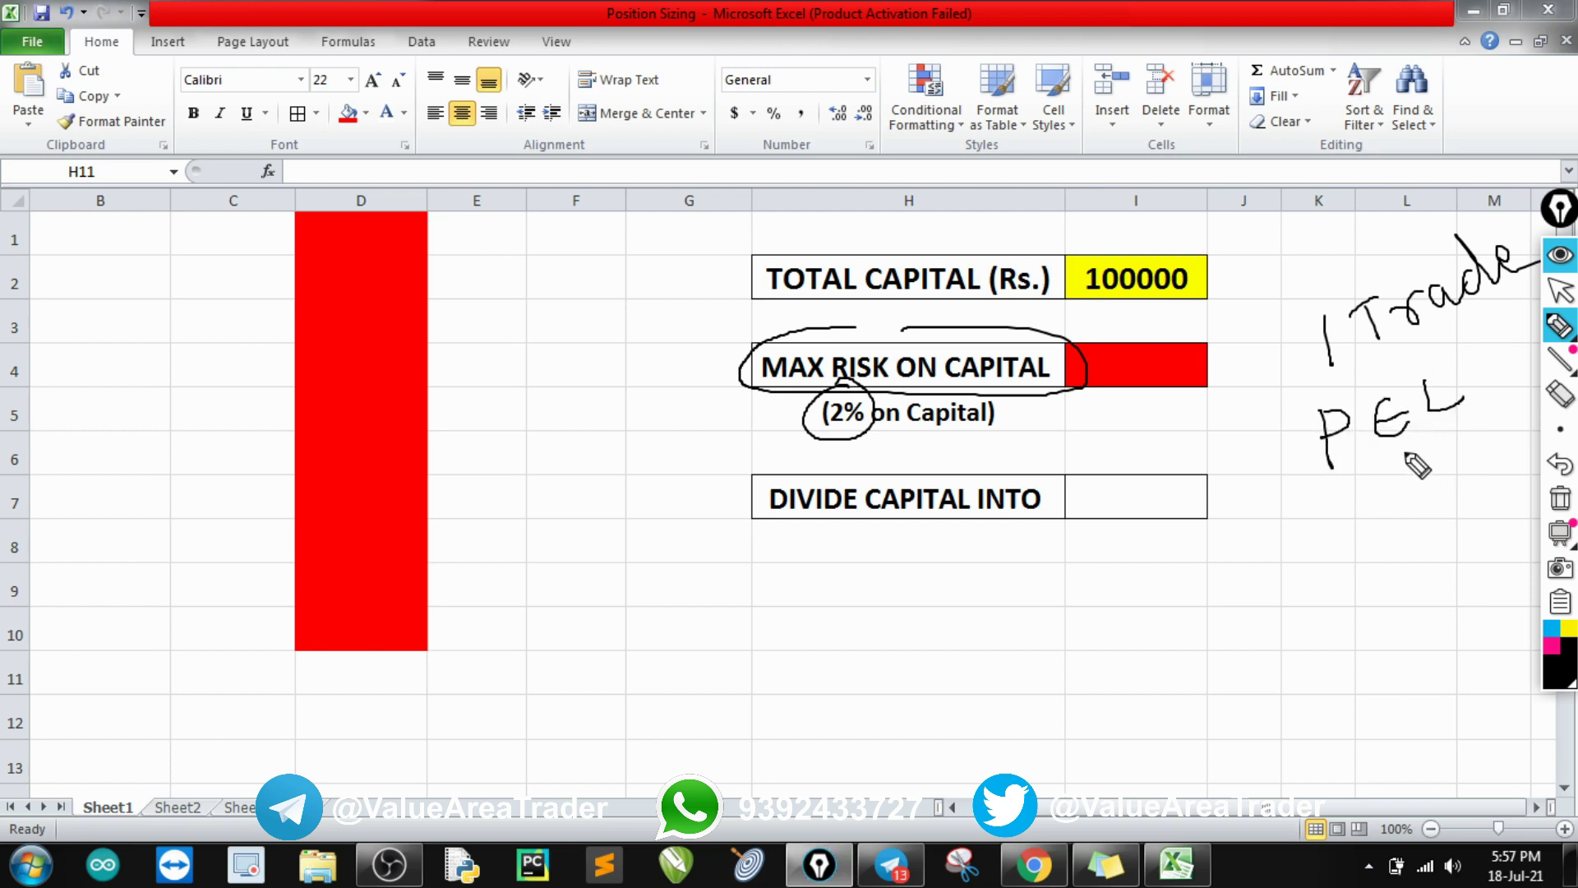
{"action": "mouse_move", "coordinate": [1352, 517]}
{"action": "left_mouse_down"}
{"action": "mouse_move", "coordinate": [1416, 516]}
{"action": "mouse_move", "coordinate": [1447, 485]}
{"action": "mouse_move", "coordinate": [1473, 492]}
{"action": "mouse_move", "coordinate": [1480, 540]}
{"action": "left_mouse_up"}
{"action": "mouse_move", "coordinate": [1262, 646]}
{"action": "left_mouse_down"}
{"action": "mouse_move", "coordinate": [1381, 637]}
{"action": "mouse_move", "coordinate": [1395, 600]}
{"action": "mouse_move", "coordinate": [1448, 603]}
{"action": "mouse_move", "coordinate": [1416, 565]}
{"action": "left_mouse_up"}
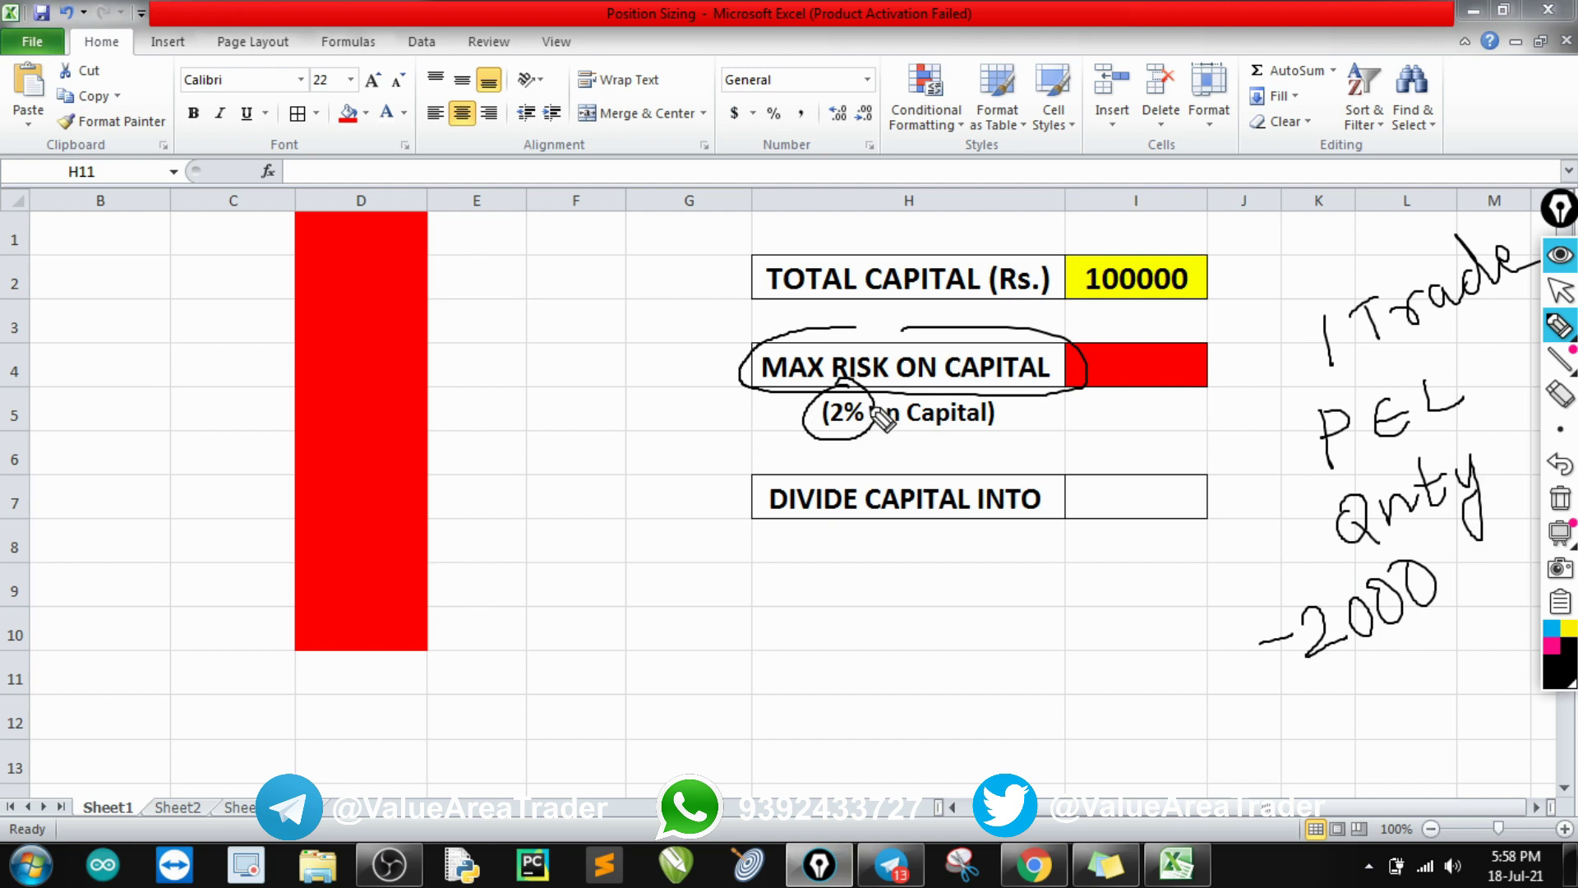
Enter 2000 as the maximum risk on capital in cell I4.
{"action": "key", "text": "ctrl+shift+2"}
{"action": "left_click", "coordinate": [1140, 361]}
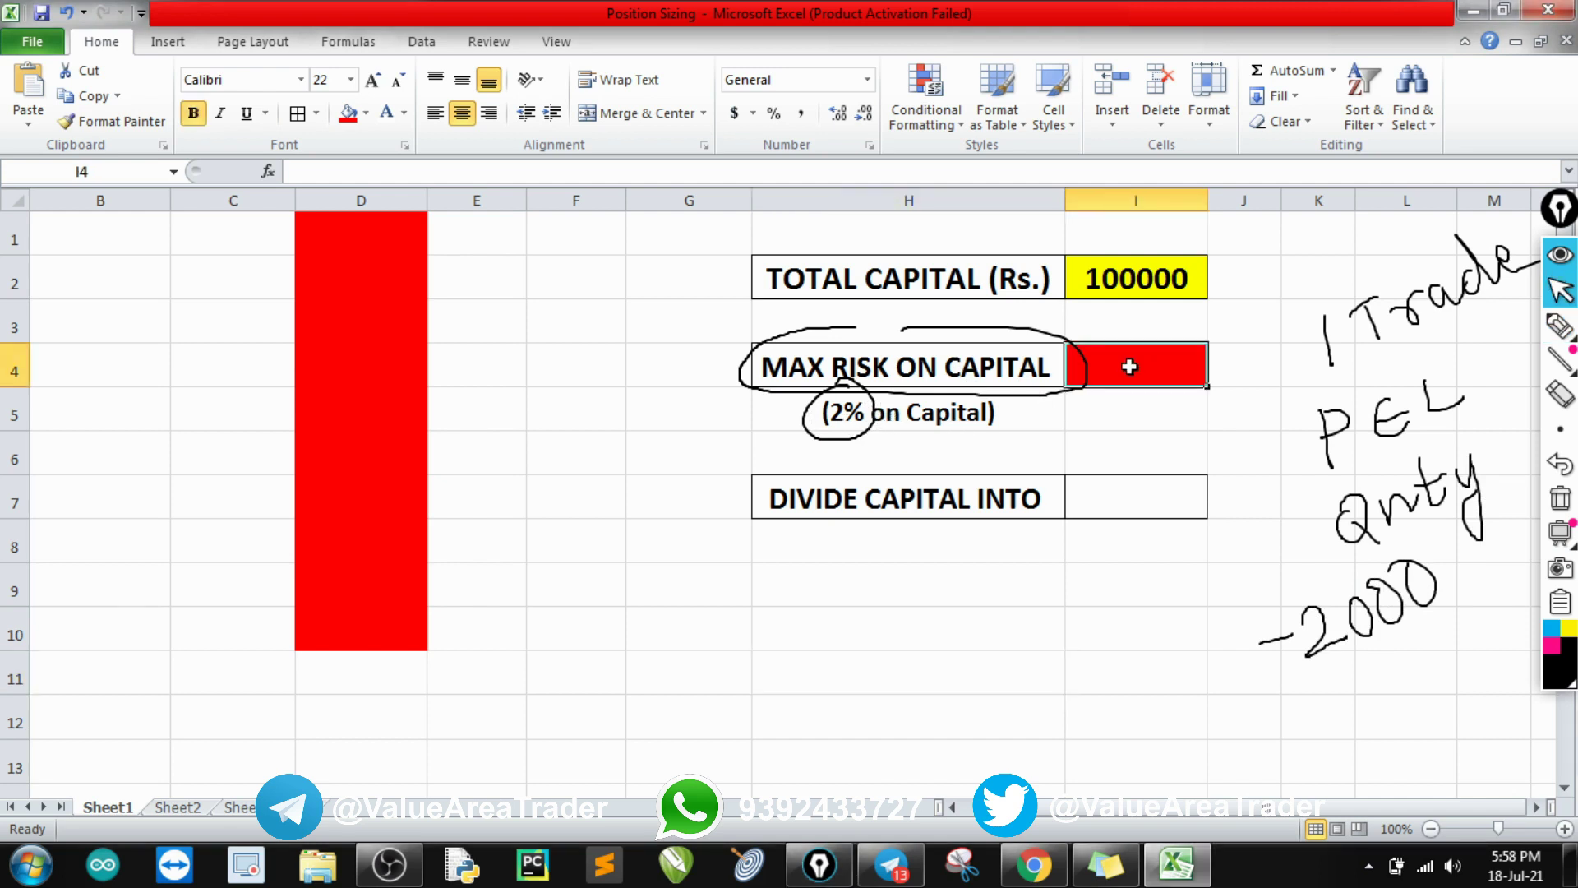
{"action": "type", "text": "2000"}
{"action": "key", "text": "Return"}
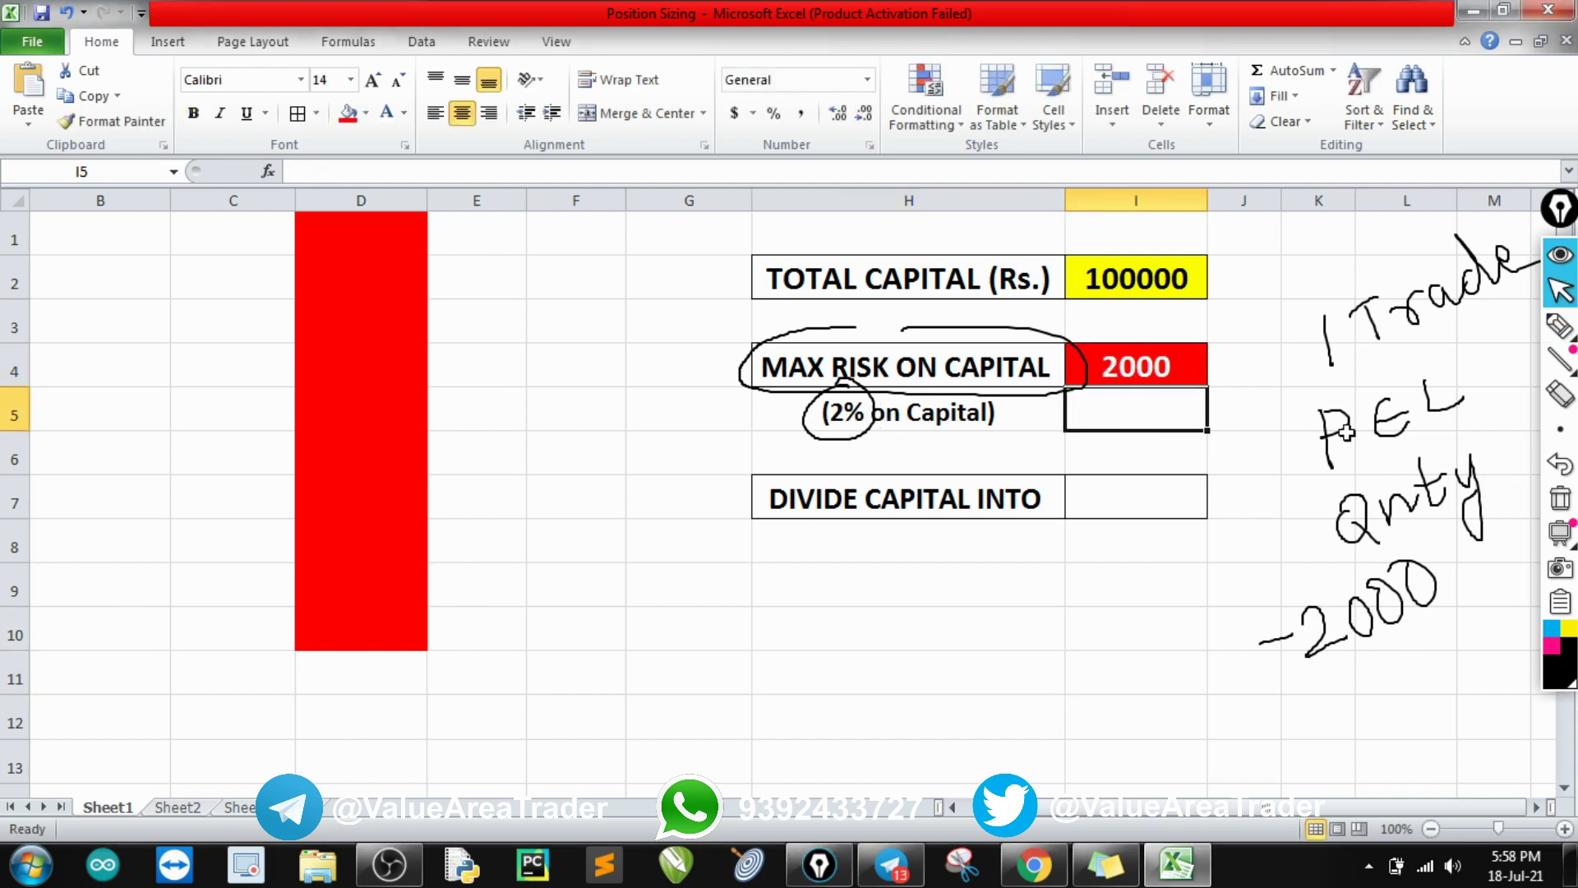
Circle the handwritten PEL, Qnty and -2000 notes, and clear all the ink from the sheet.
{"action": "key", "text": "ctrl+shift+2"}
{"action": "mouse_move", "coordinate": [1369, 381]}
{"action": "left_mouse_down"}
{"action": "mouse_move", "coordinate": [1390, 476]}
{"action": "mouse_move", "coordinate": [1479, 415]}
{"action": "mouse_move", "coordinate": [1319, 388]}
{"action": "left_mouse_up"}
{"action": "mouse_move", "coordinate": [1349, 465]}
{"action": "left_mouse_down"}
{"action": "mouse_move", "coordinate": [1332, 485]}
{"action": "mouse_move", "coordinate": [1364, 546]}
{"action": "mouse_move", "coordinate": [1506, 516]}
{"action": "mouse_move", "coordinate": [1423, 450]}
{"action": "mouse_move", "coordinate": [1352, 462]}
{"action": "left_mouse_up"}
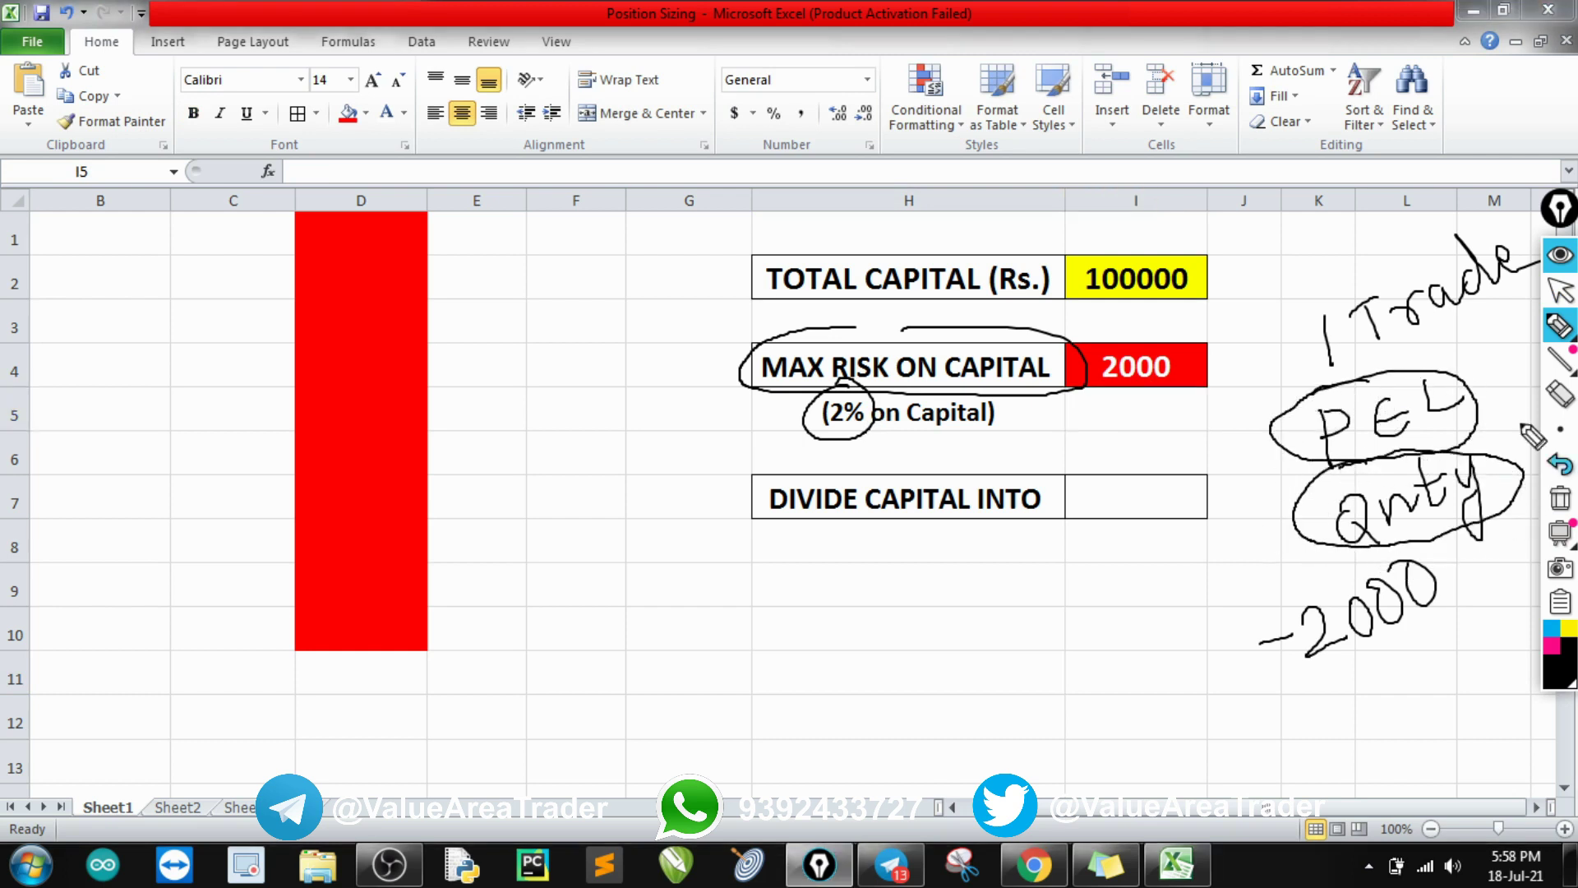
{"action": "mouse_move", "coordinate": [1330, 580]}
{"action": "left_mouse_down"}
{"action": "mouse_move", "coordinate": [1239, 663]}
{"action": "mouse_move", "coordinate": [1398, 669]}
{"action": "mouse_move", "coordinate": [1490, 580]}
{"action": "mouse_move", "coordinate": [1323, 561]}
{"action": "mouse_move", "coordinate": [1277, 582]}
{"action": "left_mouse_up"}
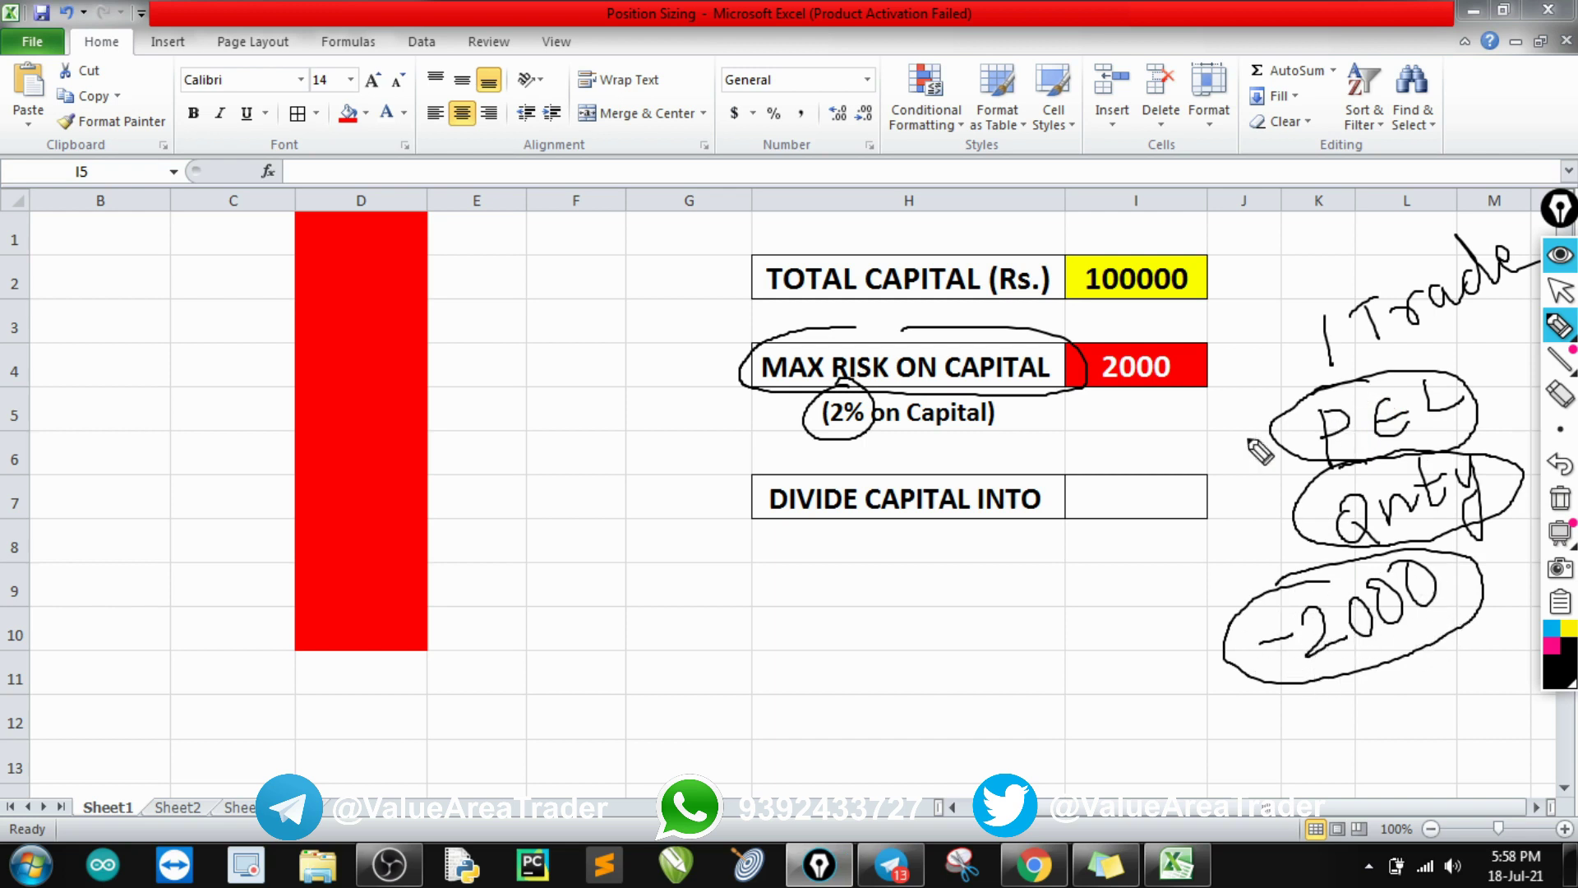
{"action": "key", "text": "ctrl+shift+7"}
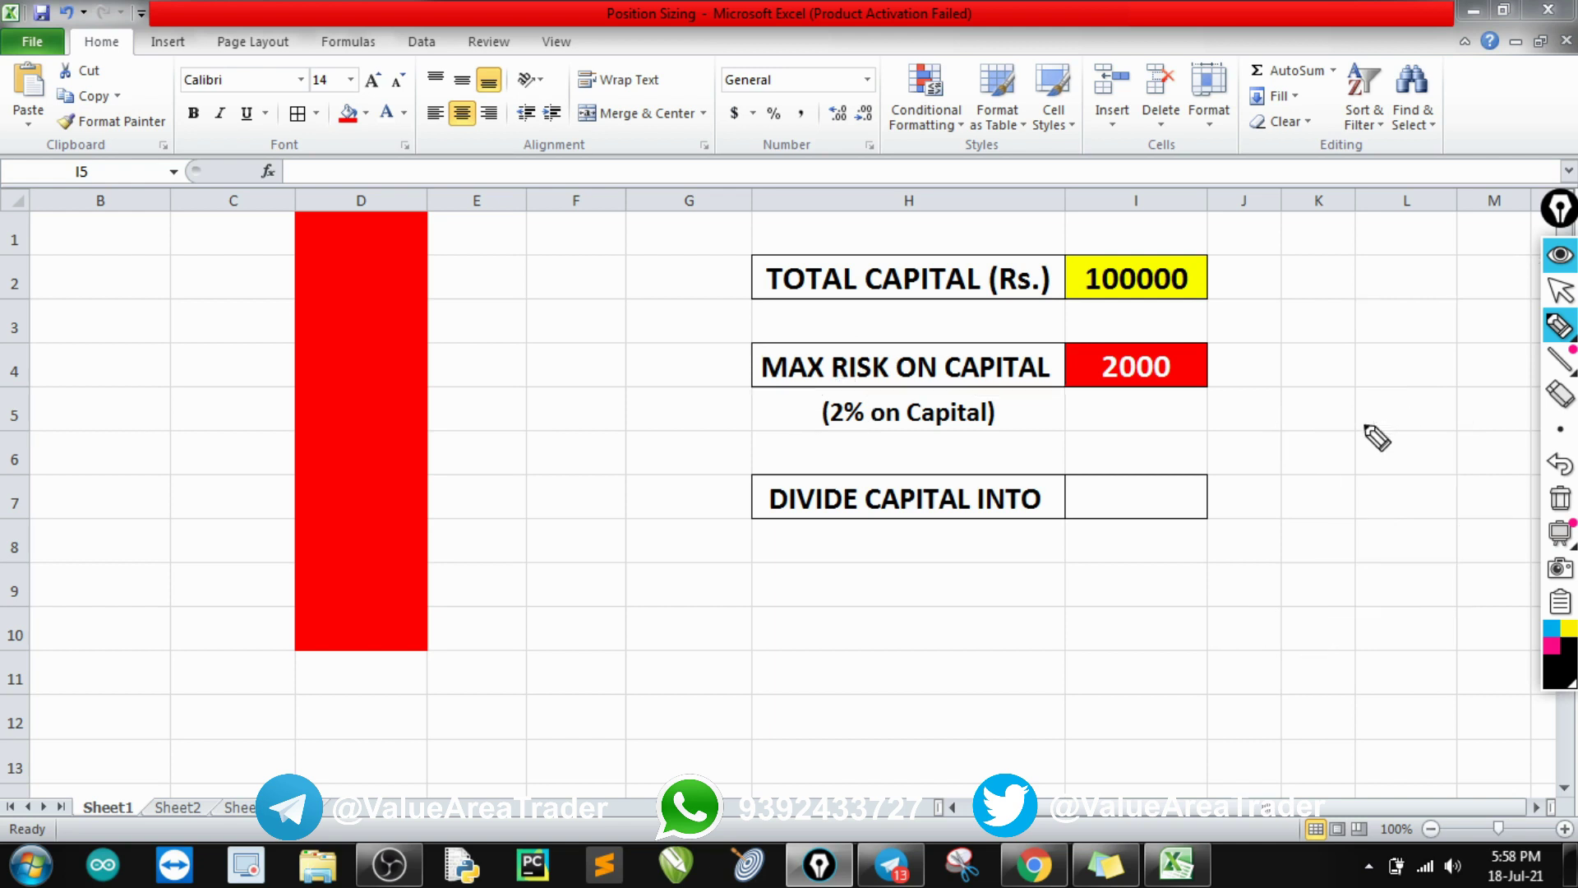
Circle the 2% under the maximum risk label and clear the mark.
{"action": "mouse_move", "coordinate": [856, 397]}
{"action": "left_mouse_down"}
{"action": "mouse_move", "coordinate": [817, 416]}
{"action": "mouse_move", "coordinate": [860, 444]}
{"action": "mouse_move", "coordinate": [849, 394]}
{"action": "left_mouse_up"}
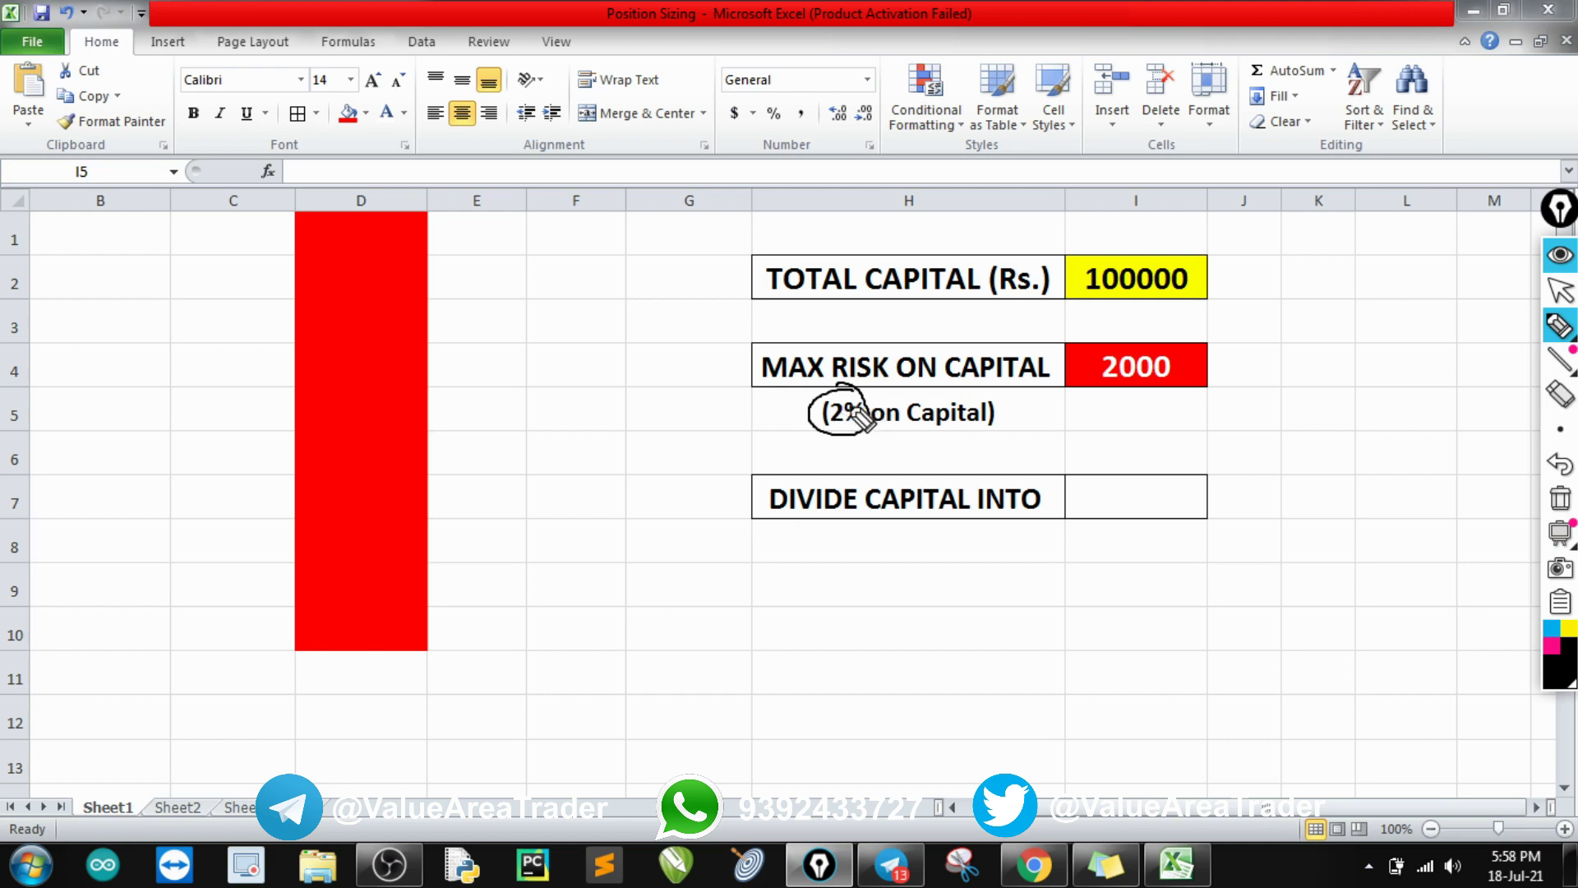
{"action": "key", "text": "ctrl+shift+7"}
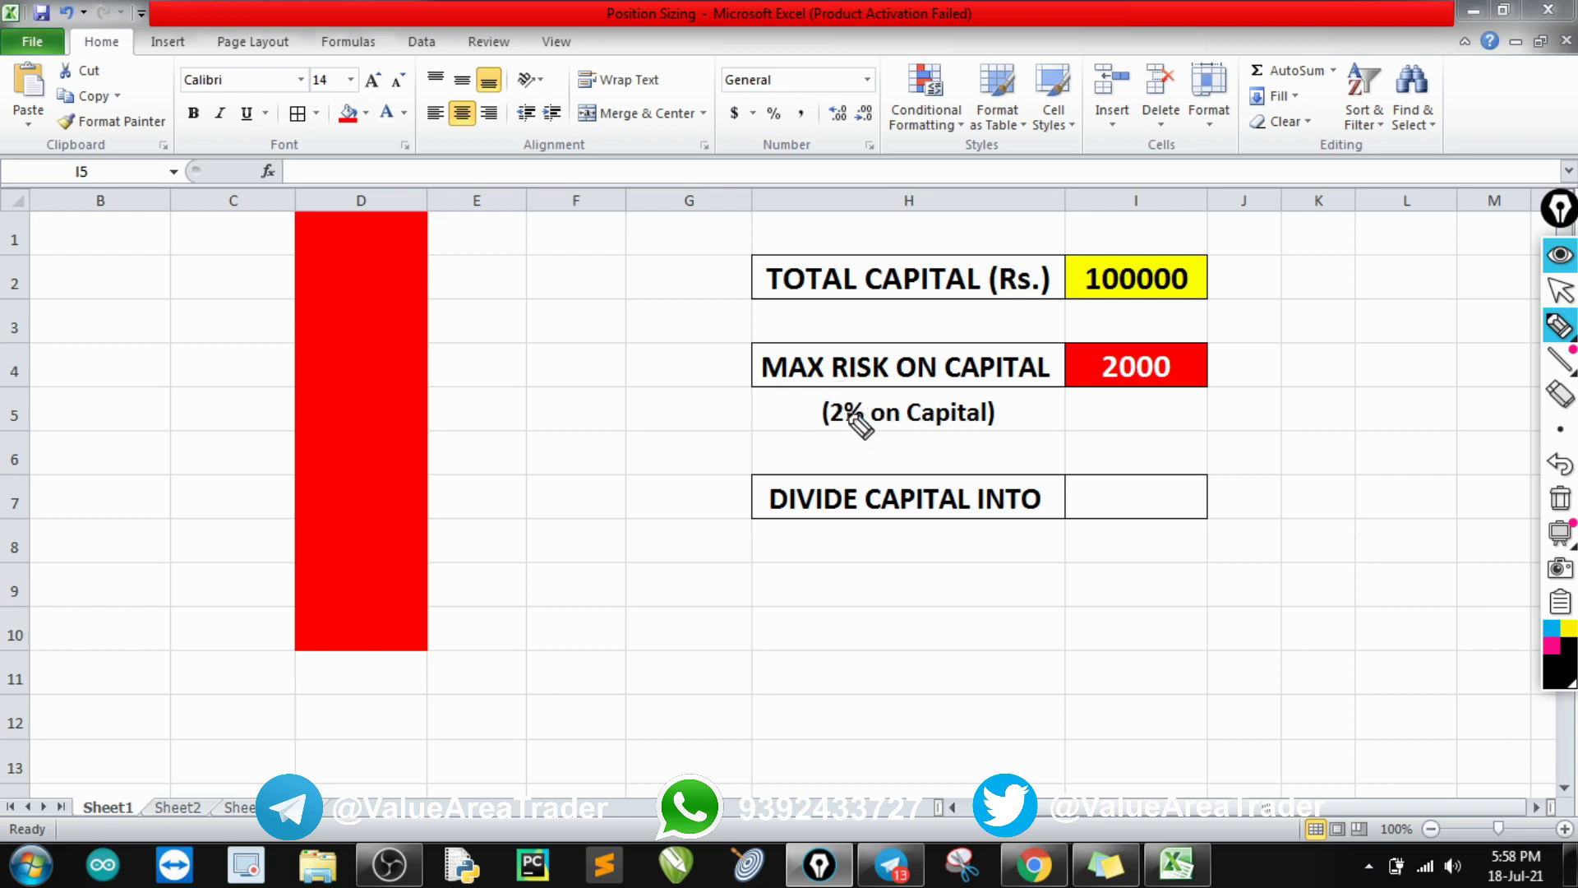
{"action": "key", "text": "ctrl+shift+2"}
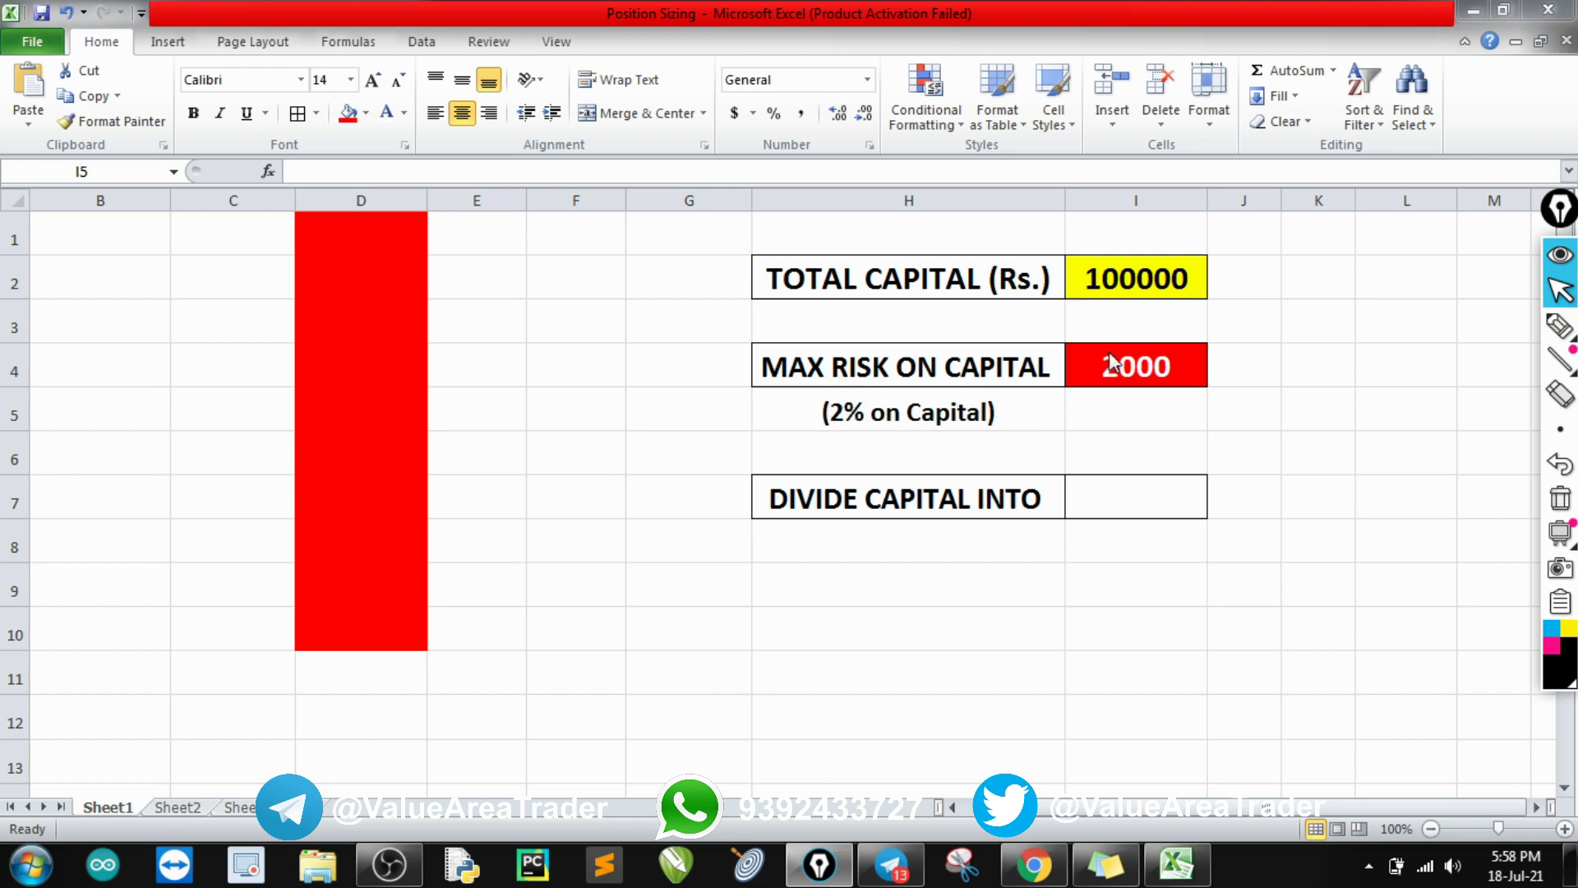
Outline the maximum risk and total capital values with ink boxes, and clear the marks.
{"action": "key", "text": "ctrl+shift+2"}
{"action": "mouse_move", "coordinate": [1141, 323]}
{"action": "left_mouse_down"}
{"action": "mouse_move", "coordinate": [1075, 388]}
{"action": "mouse_move", "coordinate": [1163, 416]}
{"action": "mouse_move", "coordinate": [1205, 394]}
{"action": "mouse_move", "coordinate": [1183, 329]}
{"action": "mouse_move", "coordinate": [1077, 350]}
{"action": "mouse_move", "coordinate": [1073, 403]}
{"action": "mouse_move", "coordinate": [1138, 418]}
{"action": "mouse_move", "coordinate": [1203, 362]}
{"action": "mouse_move", "coordinate": [1129, 324]}
{"action": "mouse_move", "coordinate": [1078, 331]}
{"action": "left_mouse_up"}
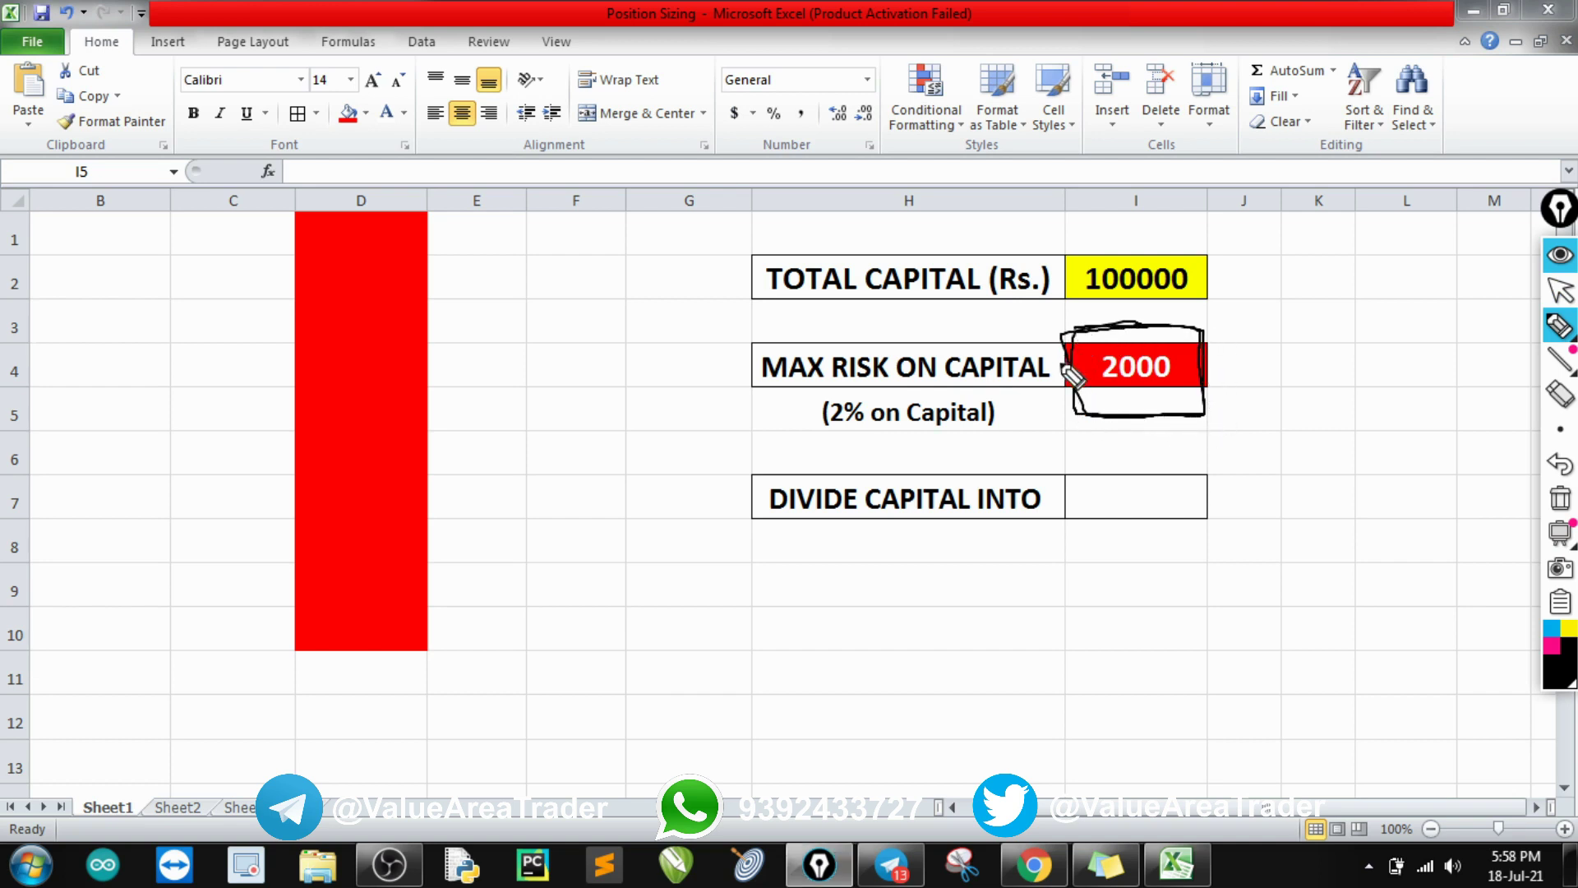
{"action": "mouse_move", "coordinate": [1077, 245]}
{"action": "left_mouse_down"}
{"action": "mouse_move", "coordinate": [1082, 302]}
{"action": "mouse_move", "coordinate": [1159, 308]}
{"action": "mouse_move", "coordinate": [1202, 288]}
{"action": "mouse_move", "coordinate": [1113, 238]}
{"action": "mouse_move", "coordinate": [1082, 304]}
{"action": "mouse_move", "coordinate": [1209, 320]}
{"action": "mouse_move", "coordinate": [1198, 239]}
{"action": "mouse_move", "coordinate": [1079, 287]}
{"action": "mouse_move", "coordinate": [1082, 398]}
{"action": "mouse_move", "coordinate": [1163, 416]}
{"action": "mouse_move", "coordinate": [1209, 345]}
{"action": "mouse_move", "coordinate": [1094, 336]}
{"action": "left_mouse_up"}
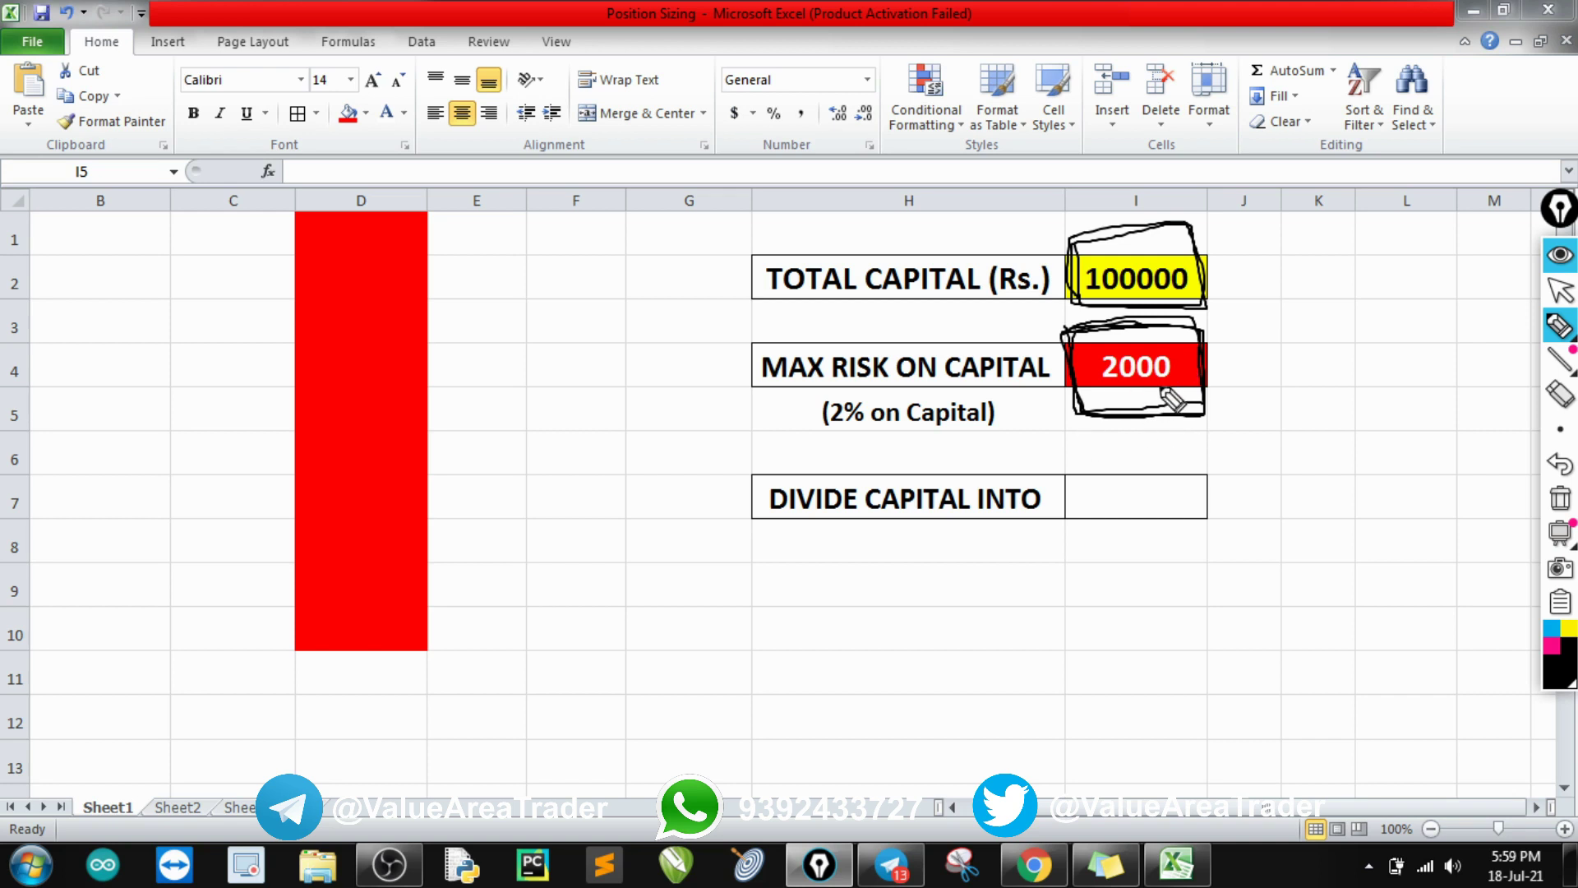
{"action": "key", "text": "ctrl+shift+7"}
{"action": "key", "text": "ctrl+shift+2"}
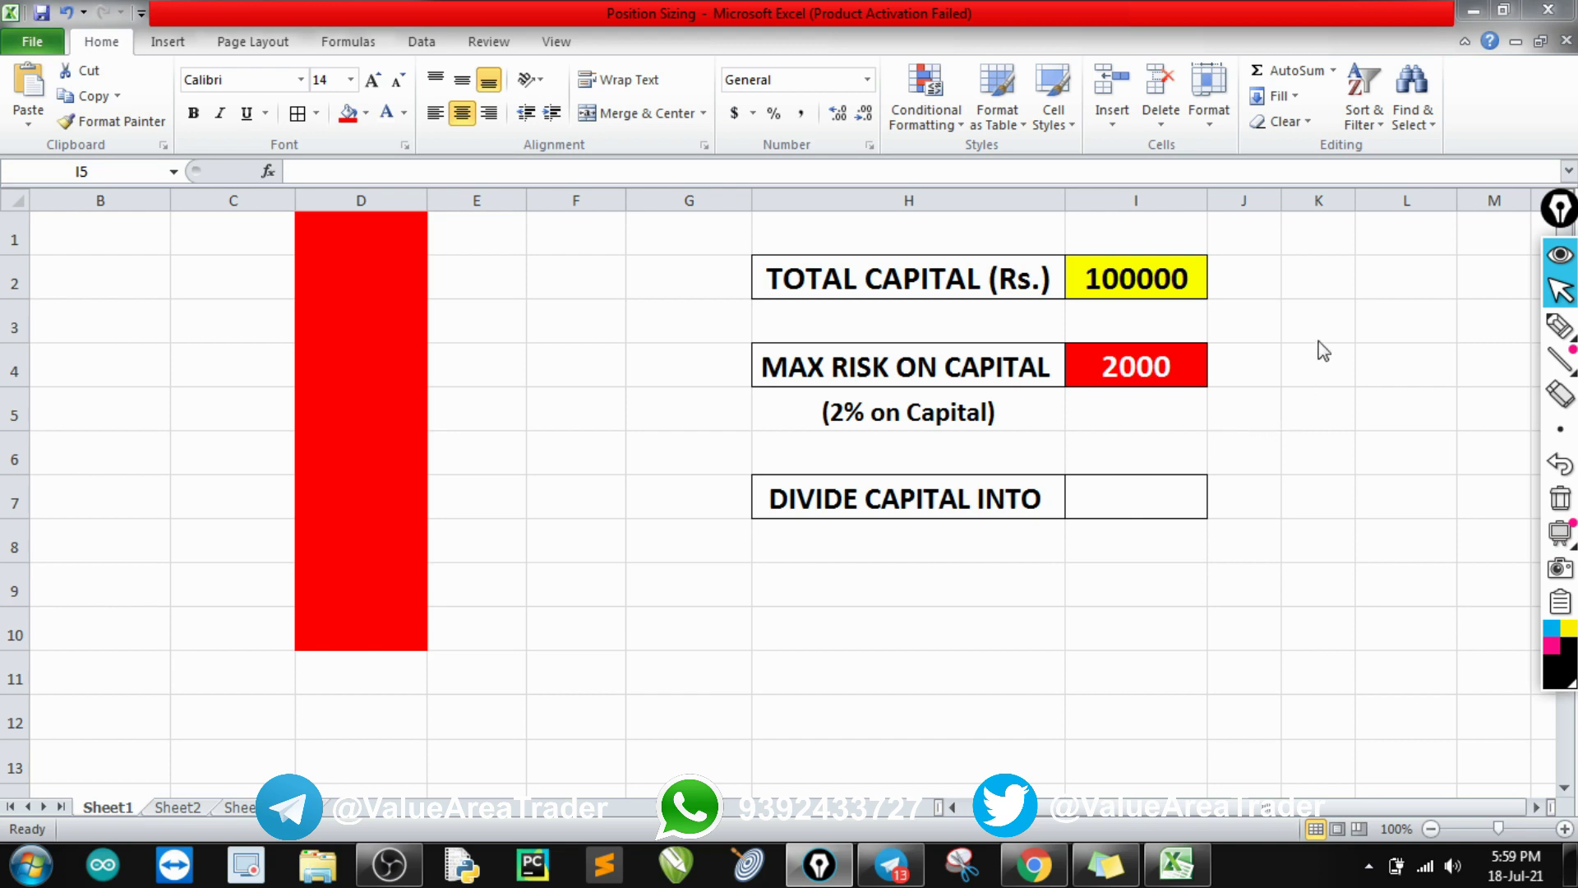
Handwrite "50%" beside the total capital and maximum risk rows.
{"action": "key", "text": "ctrl+shift+3"}
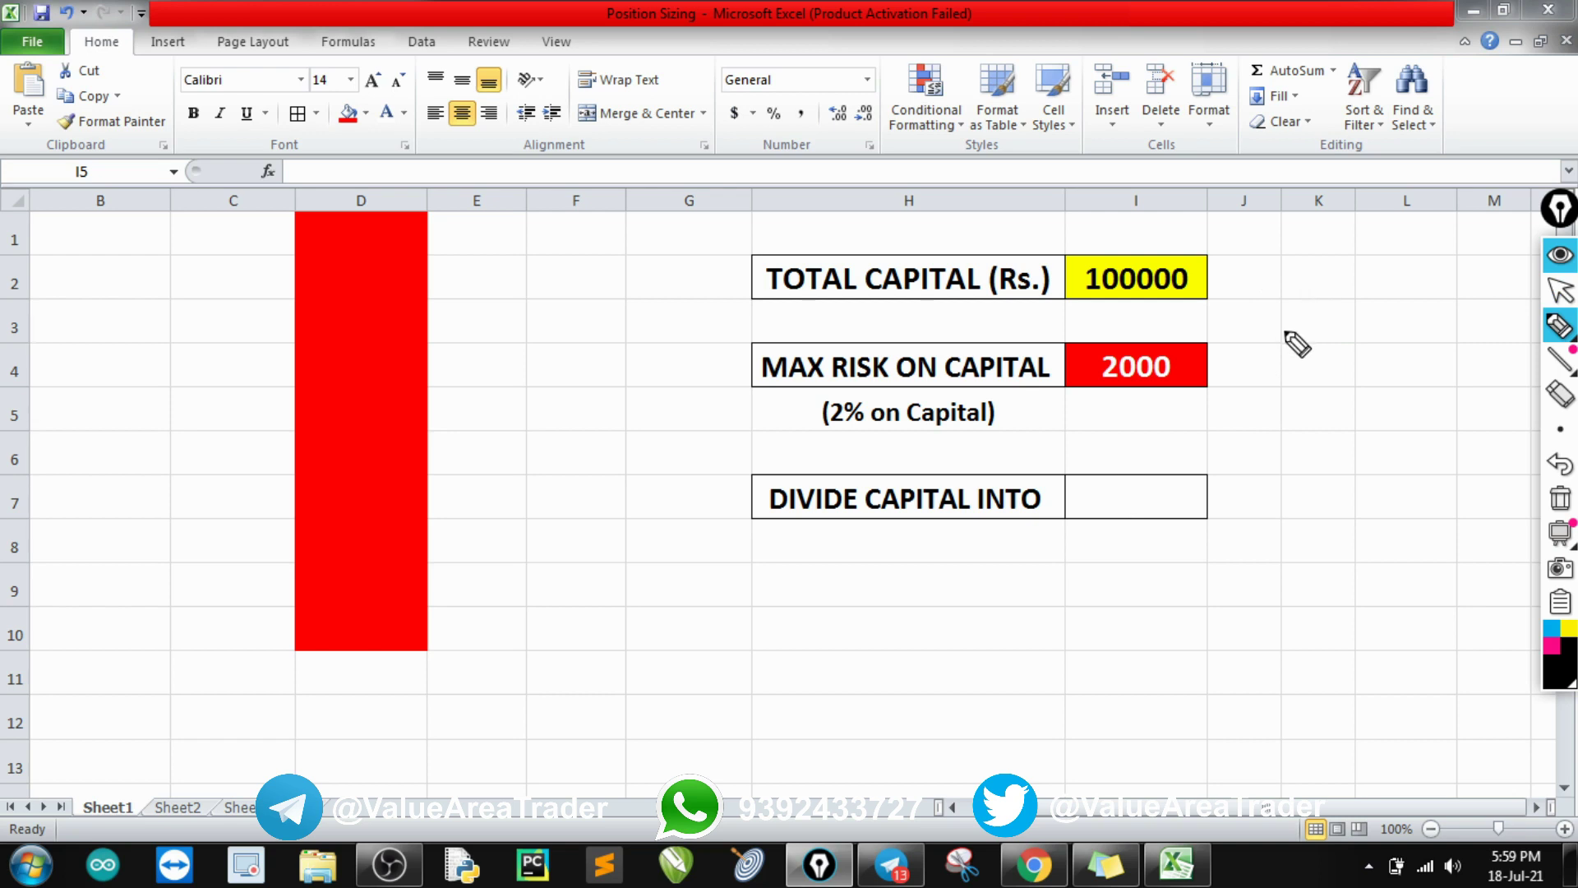
{"action": "left_click_drag", "start_coordinate": [1350, 289], "coordinate": [1299, 344]}
{"action": "left_click_drag", "start_coordinate": [1392, 289], "coordinate": [1398, 317]}
{"action": "left_click_drag", "start_coordinate": [1445, 270], "coordinate": [1441, 329]}
{"action": "left_click_drag", "start_coordinate": [1418, 269], "coordinate": [1422, 276]}
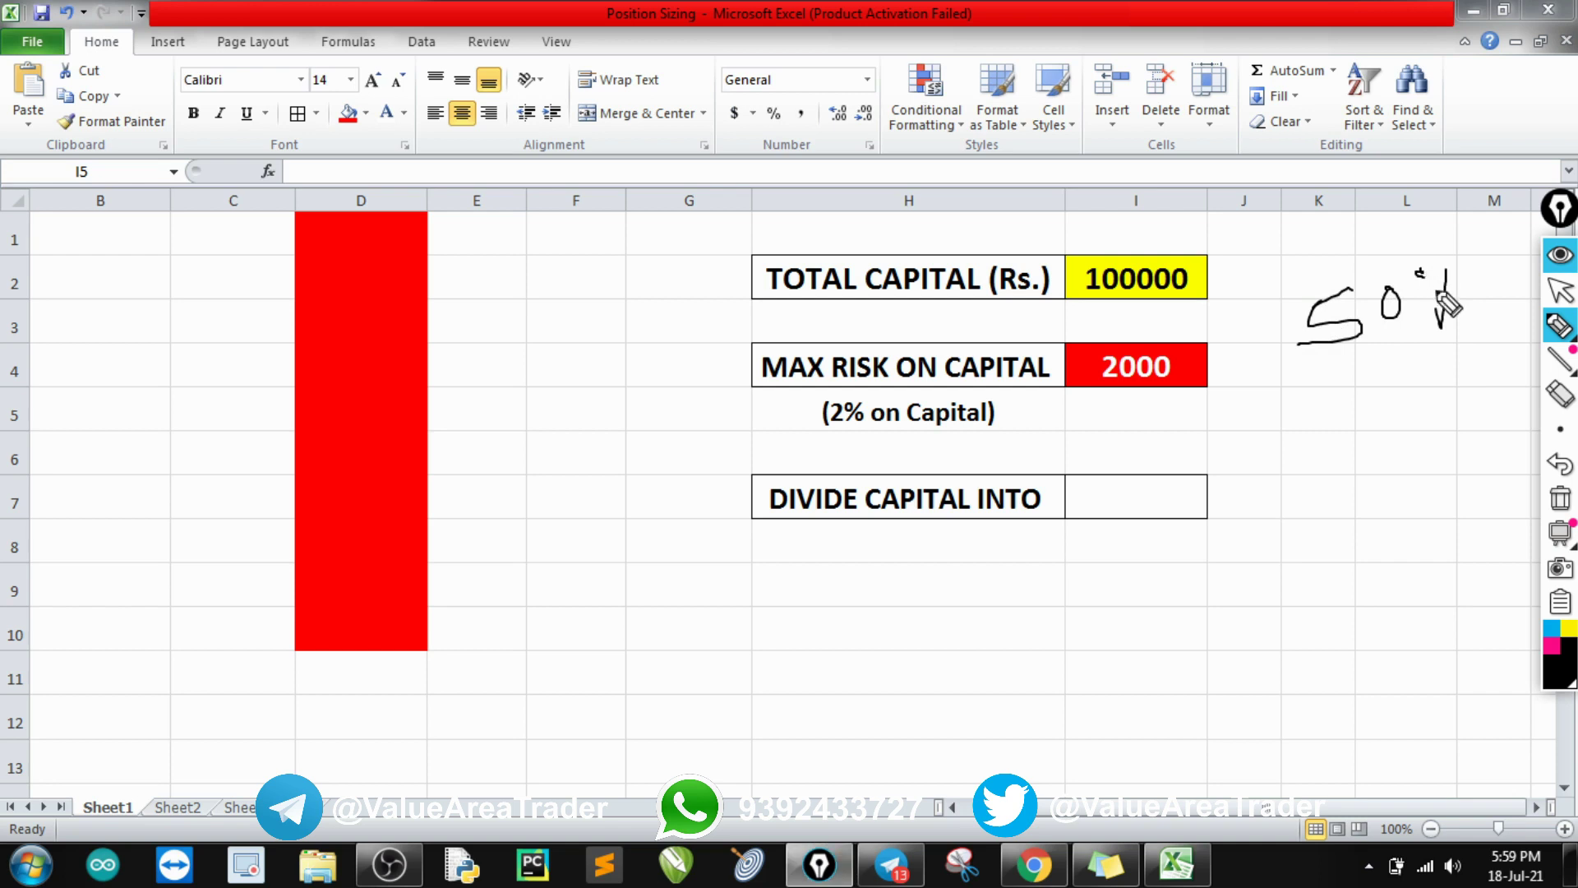
{"action": "left_click", "coordinate": [1462, 313]}
Circle the DIVIDE CAPITAL INTO label and clear all the ink from the sheet.
{"action": "mouse_move", "coordinate": [909, 477]}
{"action": "left_mouse_down"}
{"action": "mouse_move", "coordinate": [757, 504]}
{"action": "mouse_move", "coordinate": [877, 546]}
{"action": "mouse_move", "coordinate": [1052, 532]}
{"action": "mouse_move", "coordinate": [941, 471]}
{"action": "mouse_move", "coordinate": [798, 469]}
{"action": "left_mouse_up"}
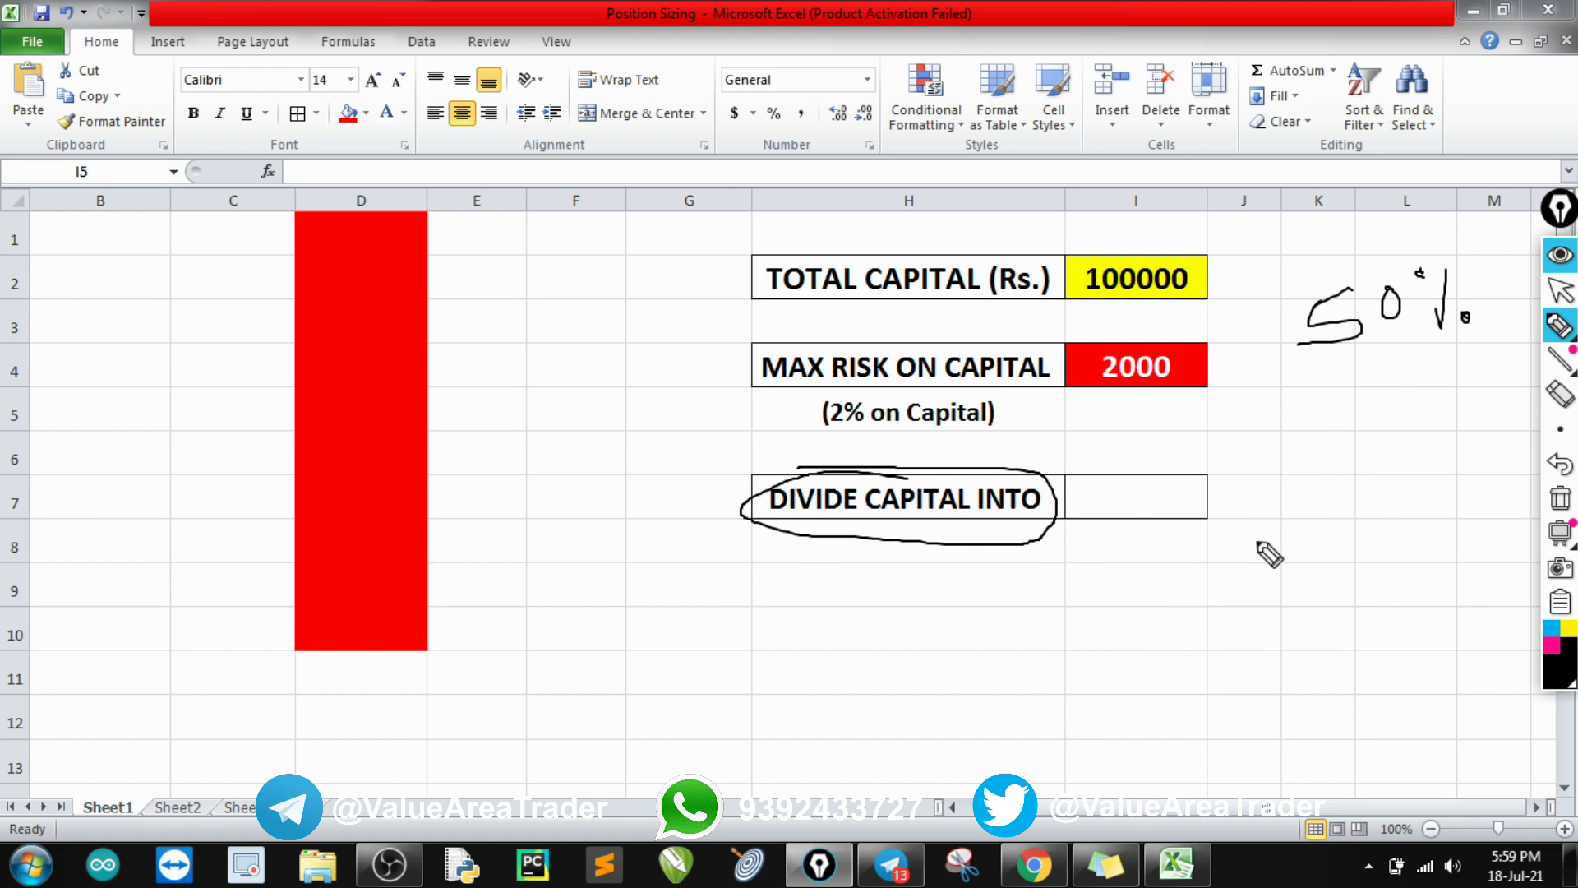
{"action": "key", "text": "ctrl+shift+7"}
{"action": "mouse_move", "coordinate": [901, 470]}
{"action": "left_mouse_down"}
{"action": "mouse_move", "coordinate": [824, 458]}
{"action": "mouse_move", "coordinate": [1036, 550]}
{"action": "mouse_move", "coordinate": [852, 467]}
{"action": "left_mouse_up"}
{"action": "key", "text": "ctrl+shift+7"}
{"action": "key", "text": "ctrl+shift+2"}
Enter 10 as the number of parts to divide the capital into in cell I7.
{"action": "left_click", "coordinate": [1143, 496]}
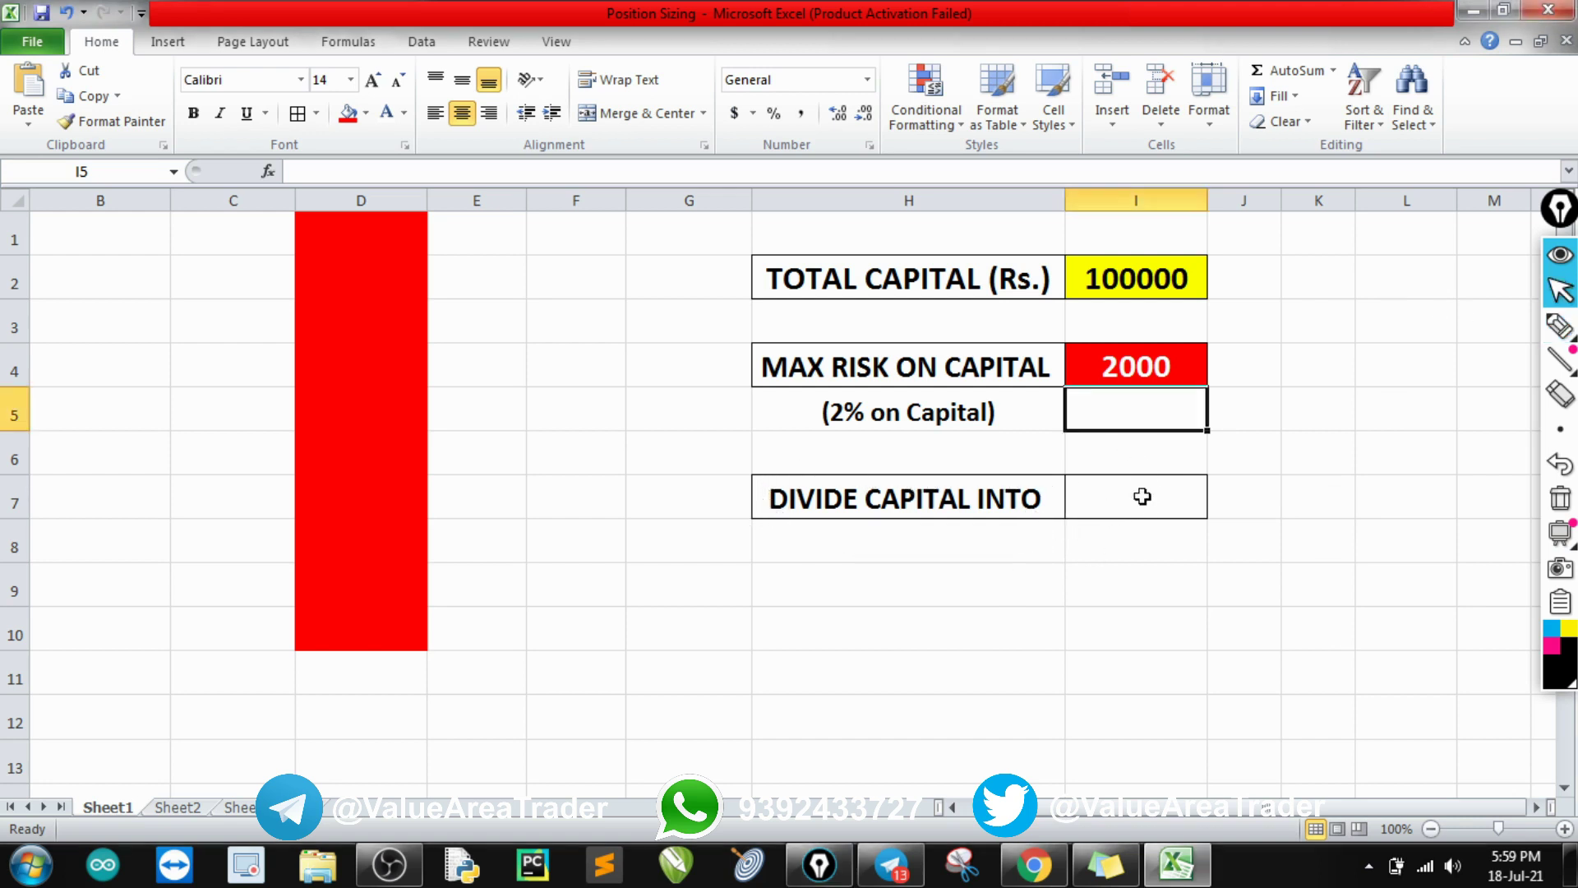
{"action": "left_click", "coordinate": [1139, 501]}
{"action": "type", "text": "15"}
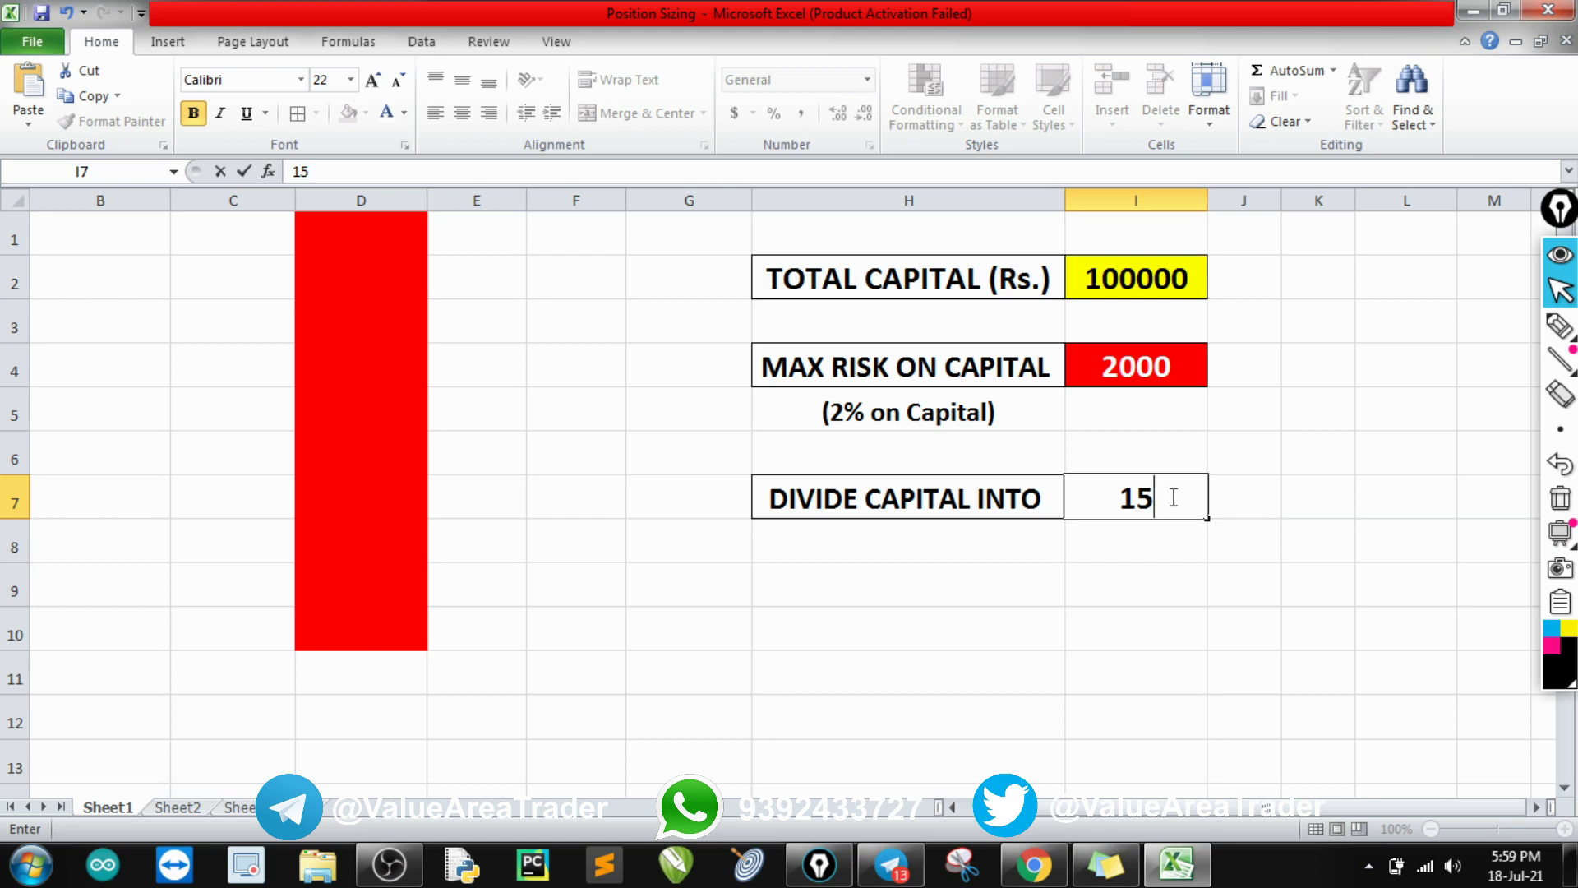
{"action": "left_click", "coordinate": [1116, 554]}
Circle the total capital value and the number of capital parts, and clear the ink.
{"action": "mouse_move", "coordinate": [1155, 245]}
{"action": "left_mouse_down"}
{"action": "mouse_move", "coordinate": [1057, 274]}
{"action": "mouse_move", "coordinate": [1191, 321]}
{"action": "mouse_move", "coordinate": [1168, 245]}
{"action": "mouse_move", "coordinate": [1138, 240]}
{"action": "left_mouse_up"}
{"action": "mouse_move", "coordinate": [1162, 464]}
{"action": "left_mouse_down"}
{"action": "mouse_move", "coordinate": [1145, 544]}
{"action": "mouse_move", "coordinate": [1121, 454]}
{"action": "left_mouse_up"}
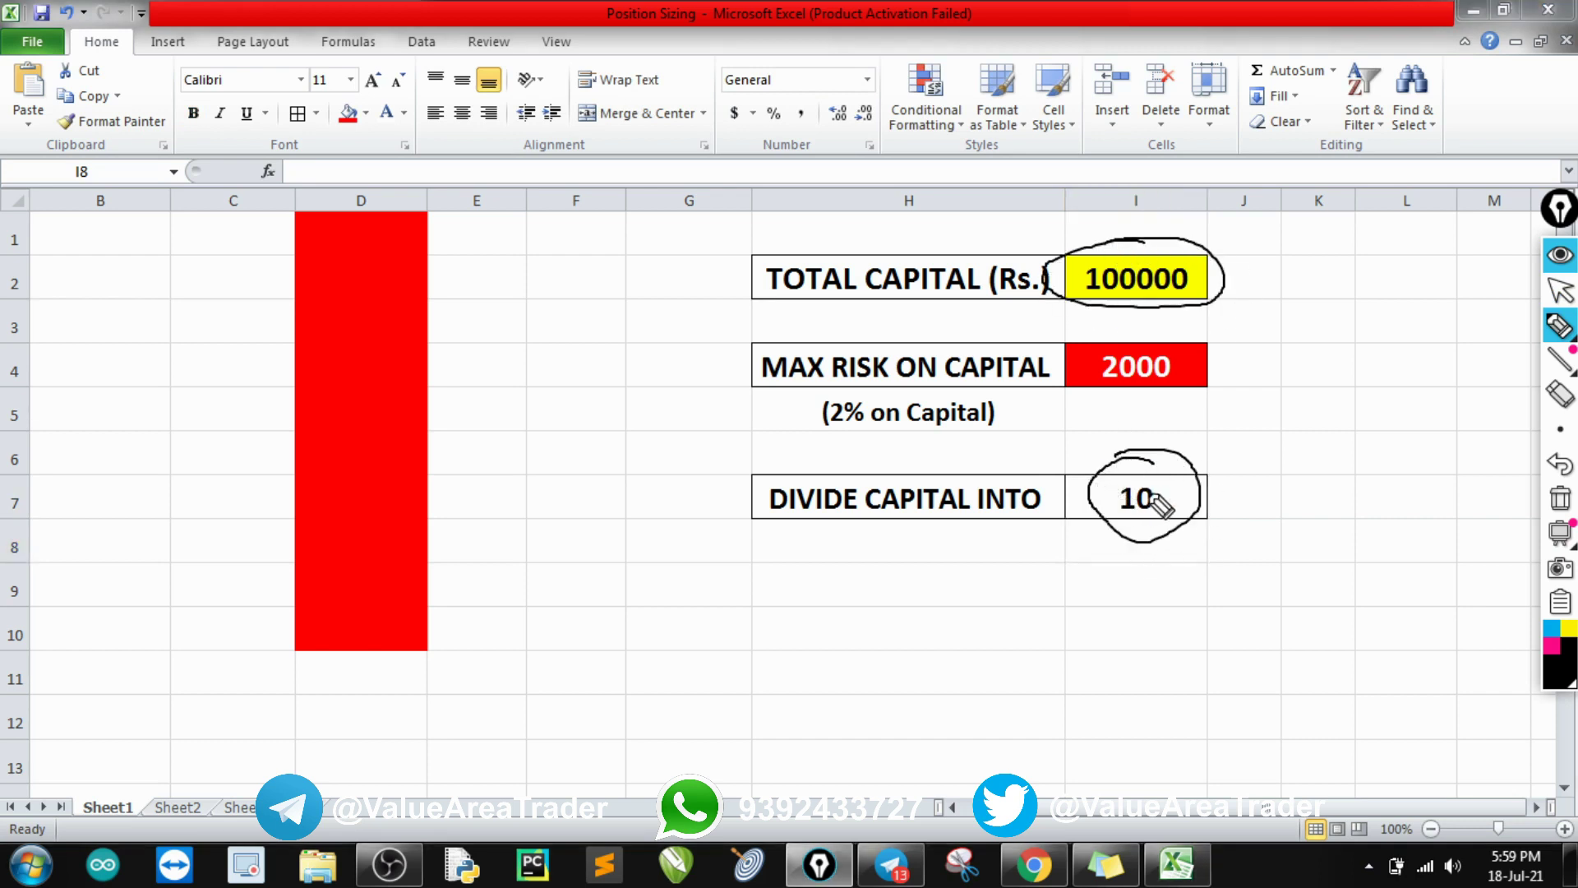
{"action": "key", "text": "ctrl+shift+7"}
{"action": "key", "text": "ctrl+shift+2"}
Enter 10000 in cell B1 and fill it down through B10.
{"action": "left_click", "coordinate": [126, 231]}
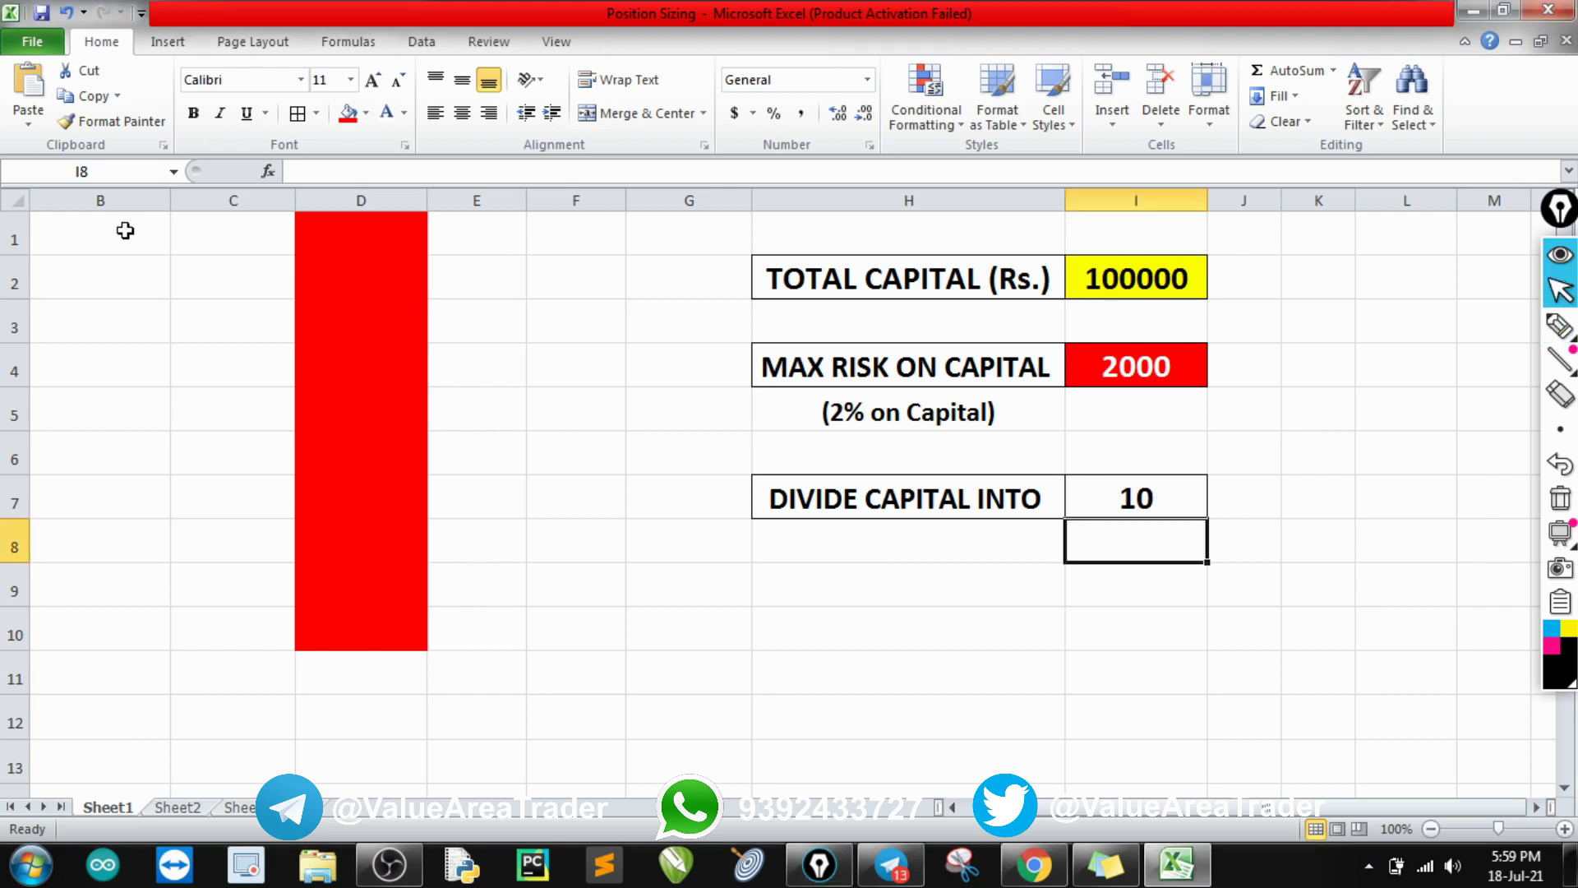
{"action": "left_click", "coordinate": [125, 231]}
{"action": "type", "text": "10000"}
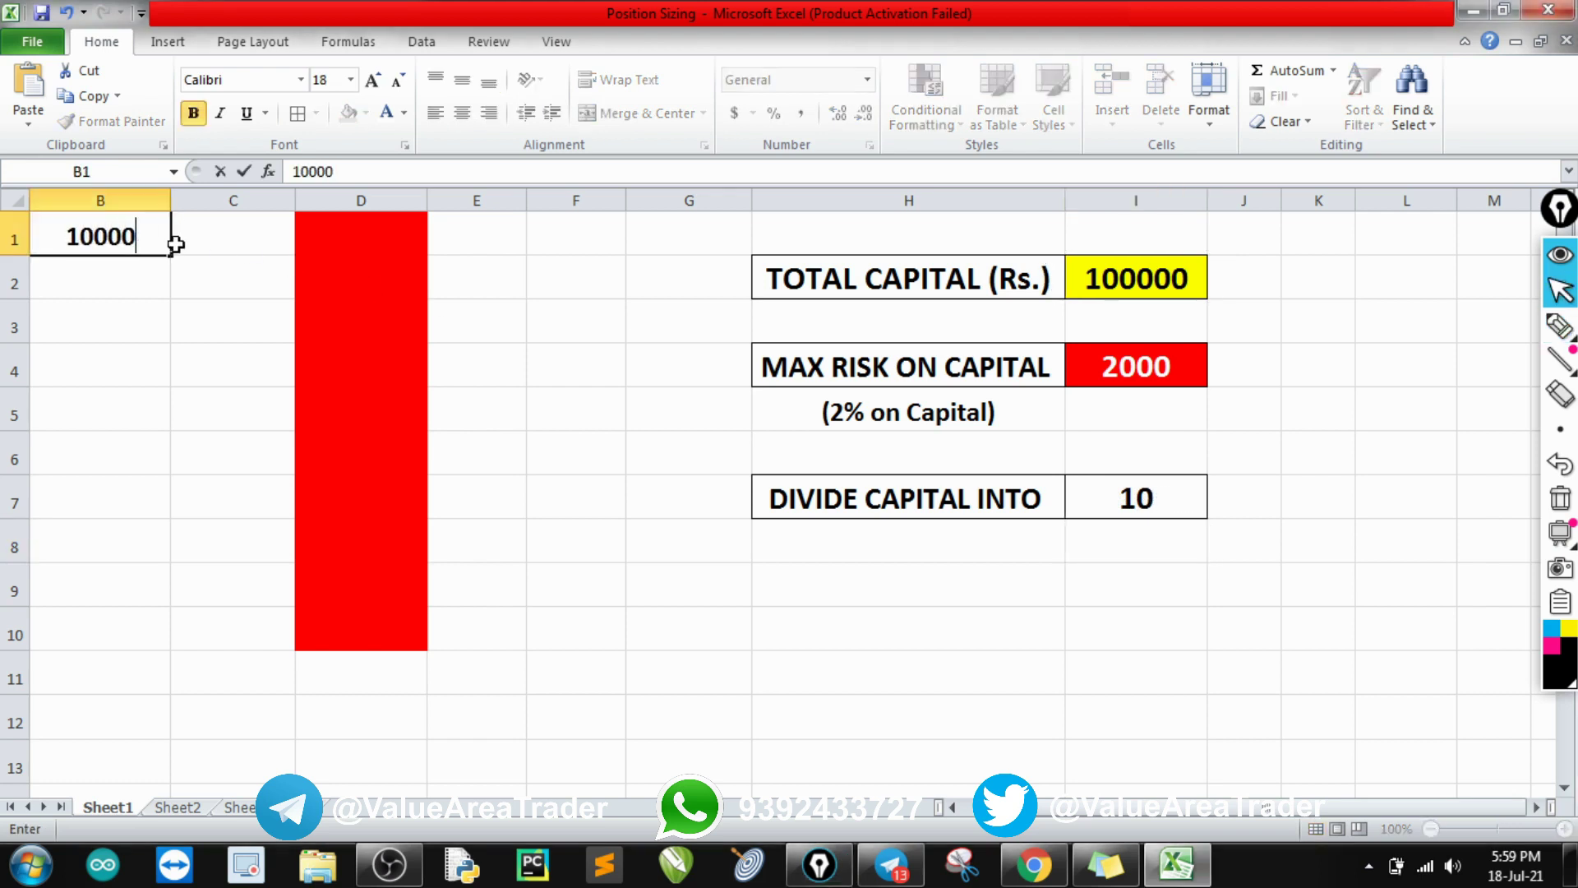
{"action": "left_click", "coordinate": [102, 281]}
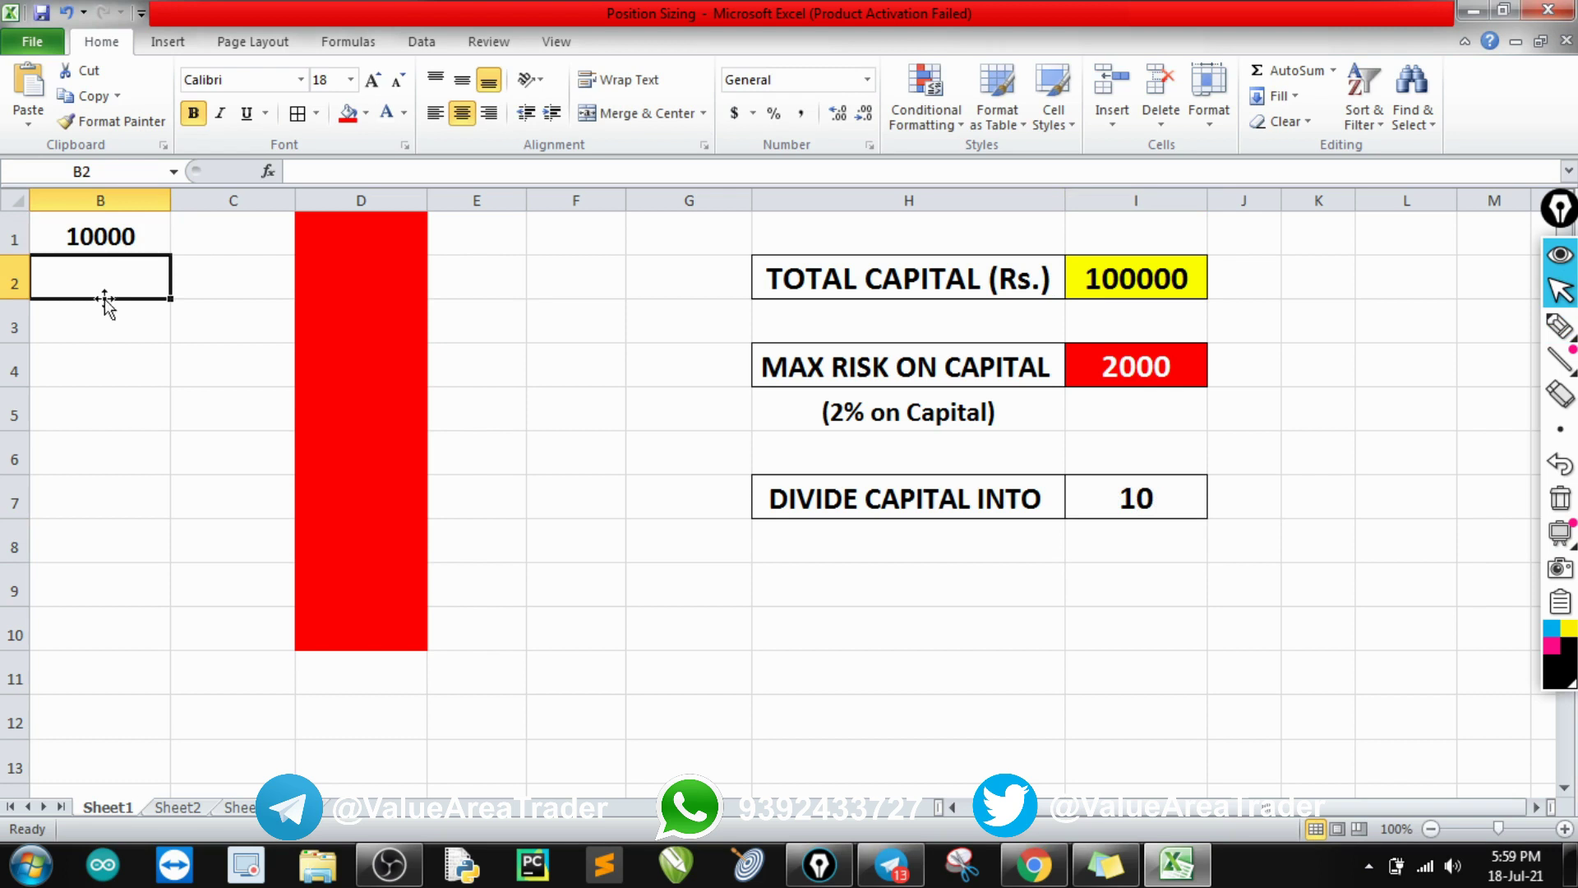
{"action": "left_click", "coordinate": [111, 238]}
{"action": "left_click_drag", "start_coordinate": [173, 254], "coordinate": [145, 622]}
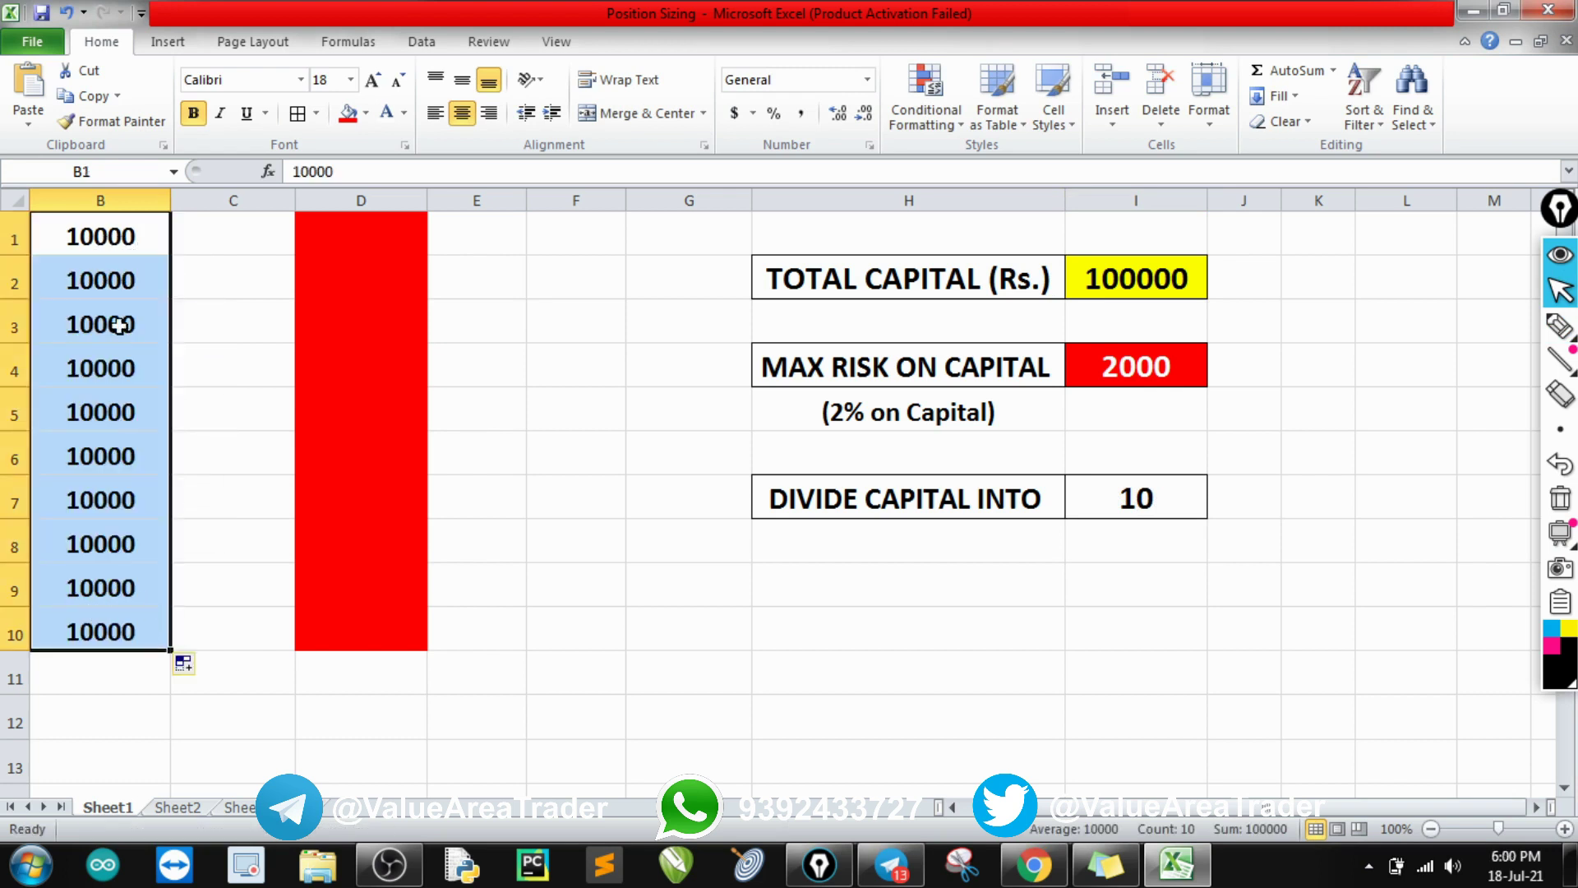
{"action": "left_click", "coordinate": [208, 268]}
{"action": "left_click", "coordinate": [194, 234]}
{"action": "left_click", "coordinate": [210, 289]}
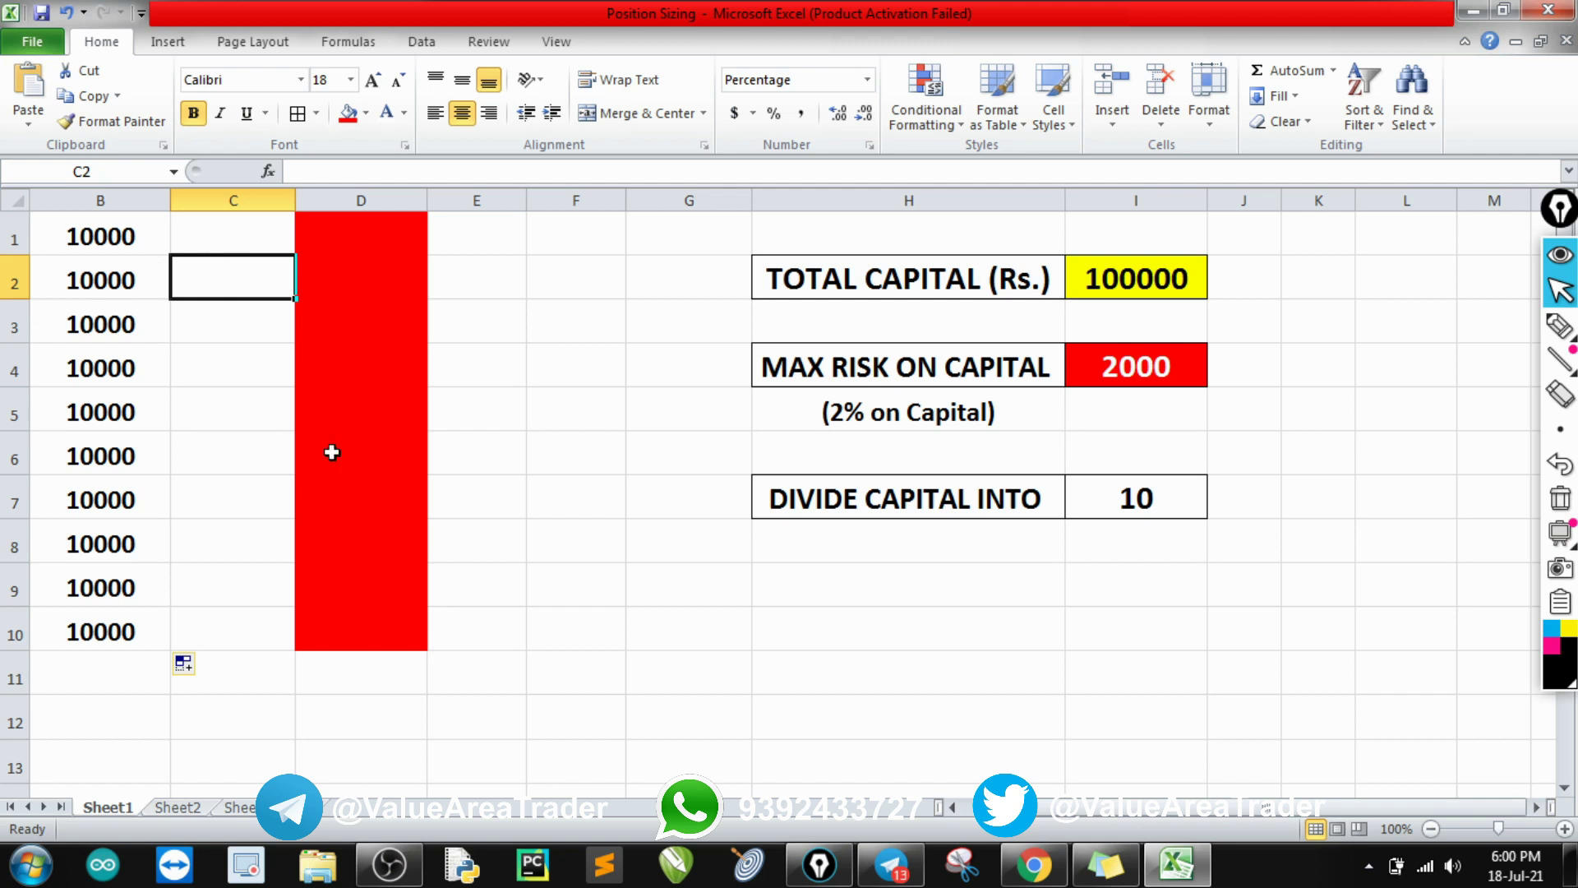
Switch to the PEL chart in the browser, box the consolidation candles around April–May in yellow ink, and clear the ink.
{"action": "left_click", "coordinate": [1034, 865]}
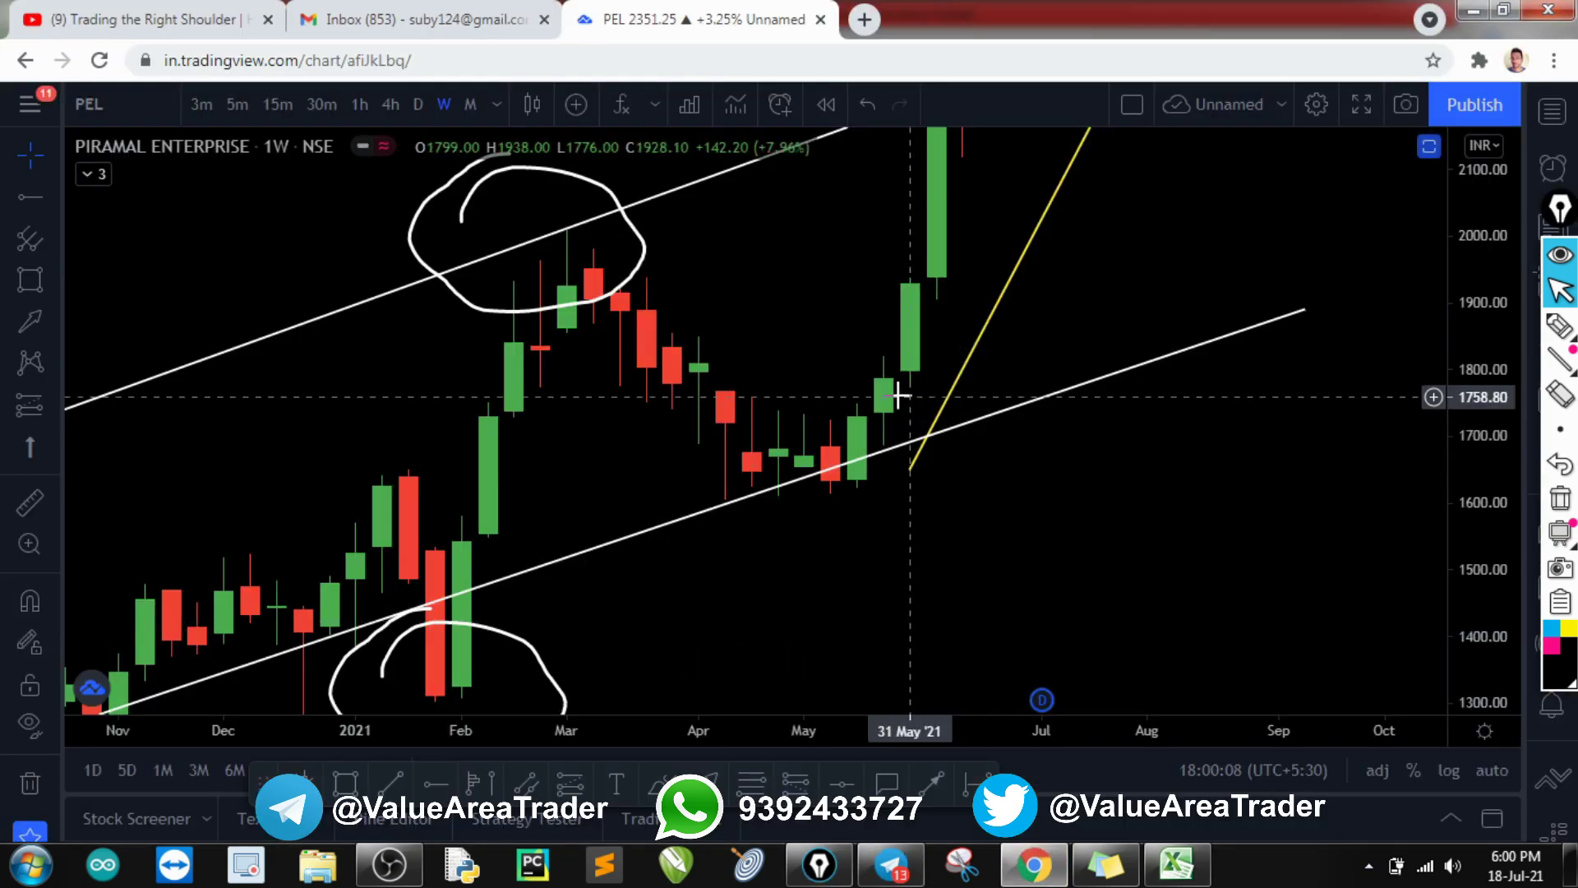
{"action": "left_click_drag", "start_coordinate": [1477, 248], "coordinate": [1455, 493]}
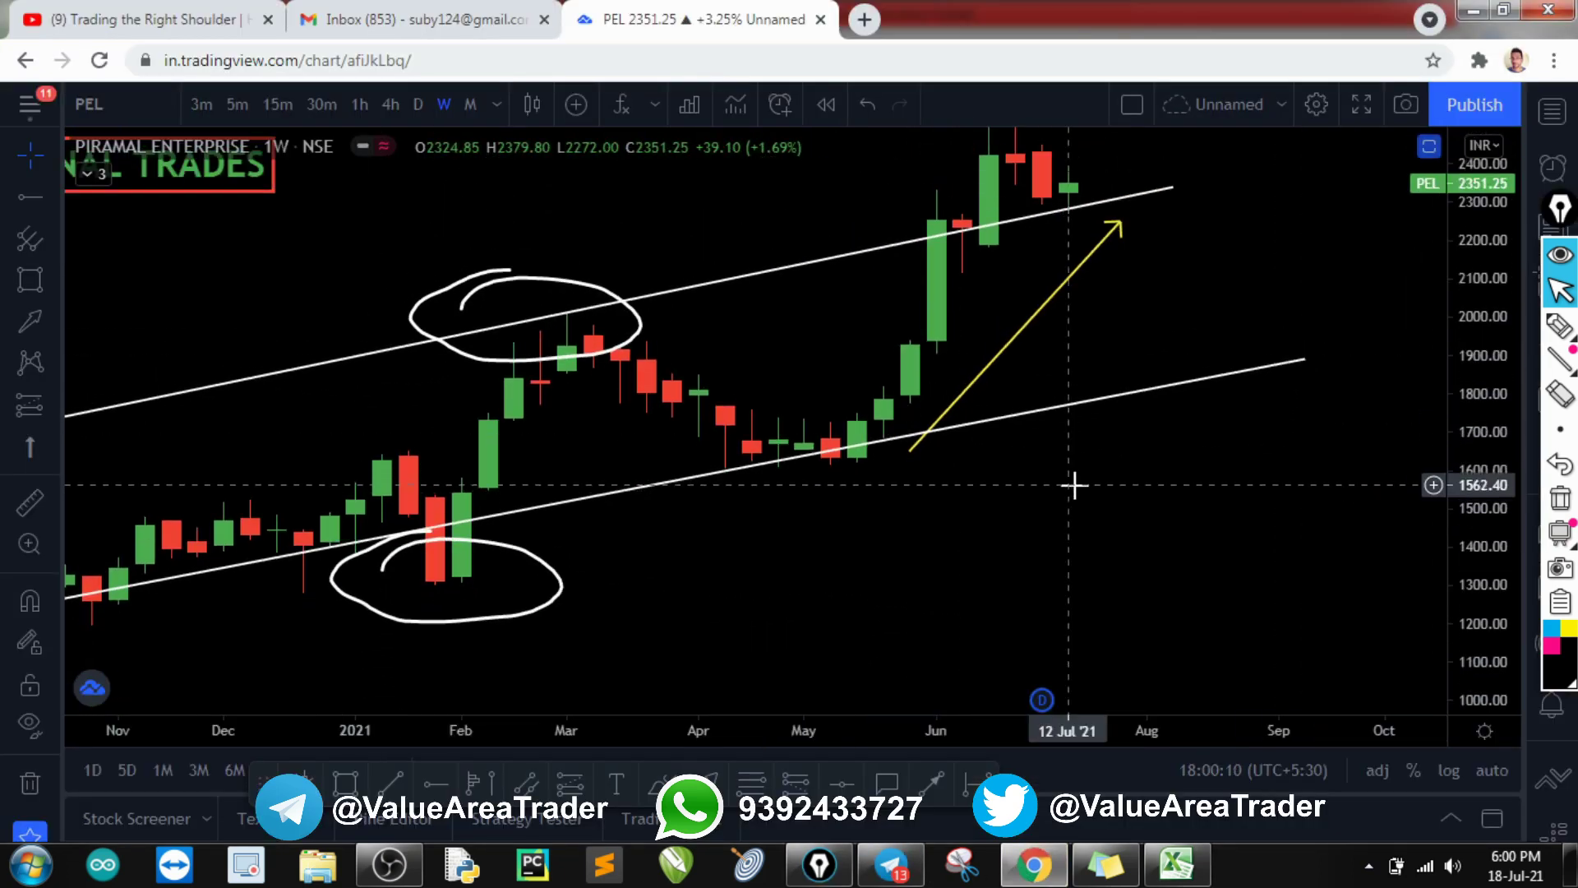
{"action": "left_click_drag", "start_coordinate": [1074, 485], "coordinate": [1127, 511]}
{"action": "key", "text": "ctrl+shift+3"}
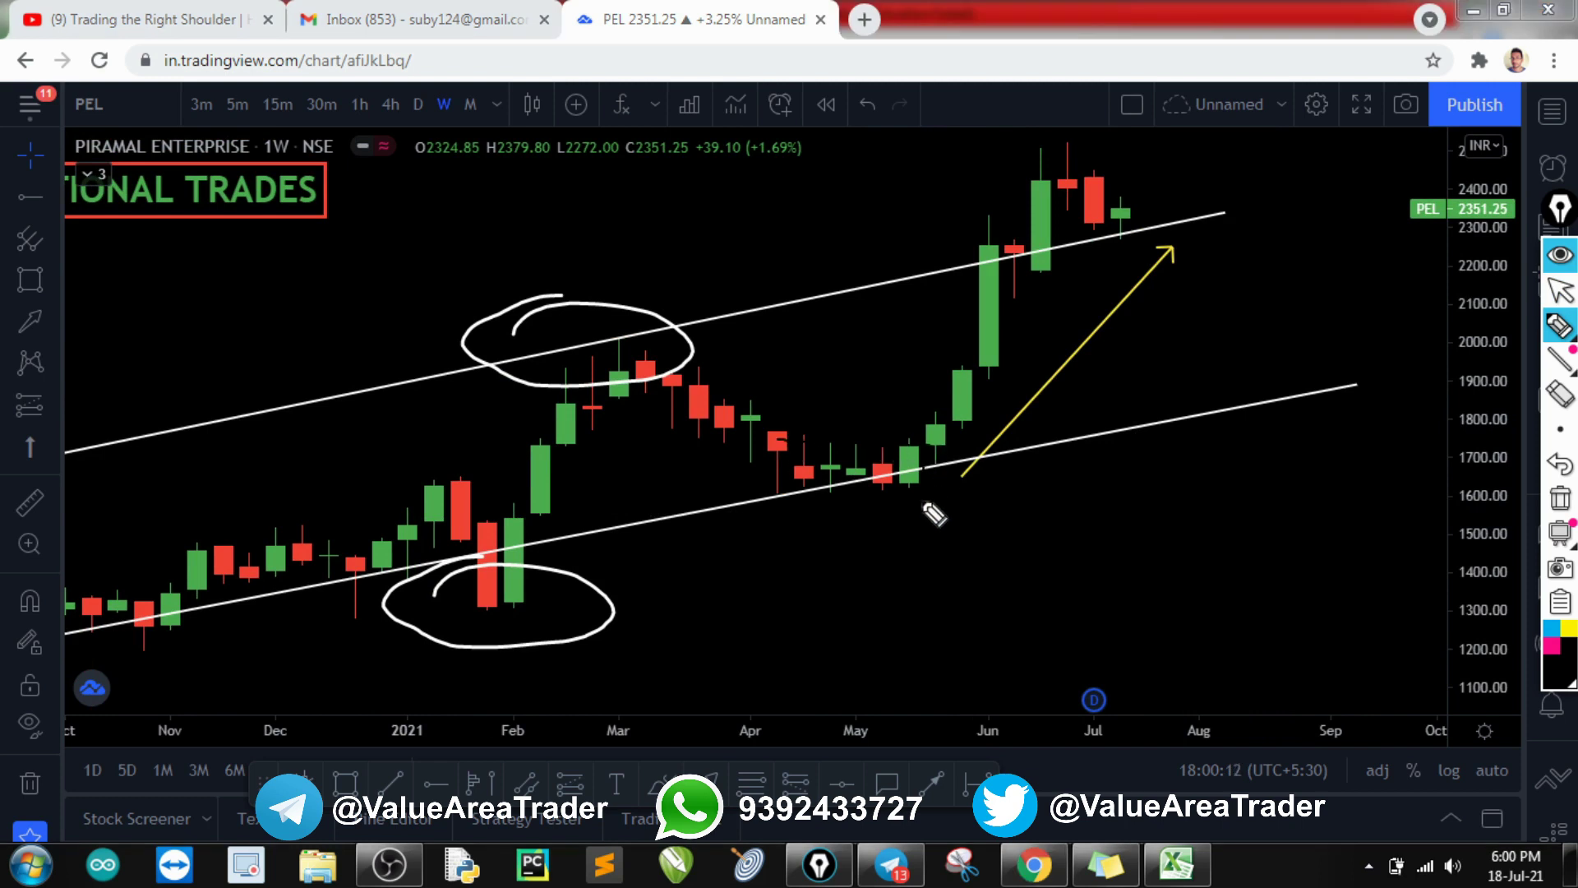
{"action": "left_click", "coordinate": [1559, 289]}
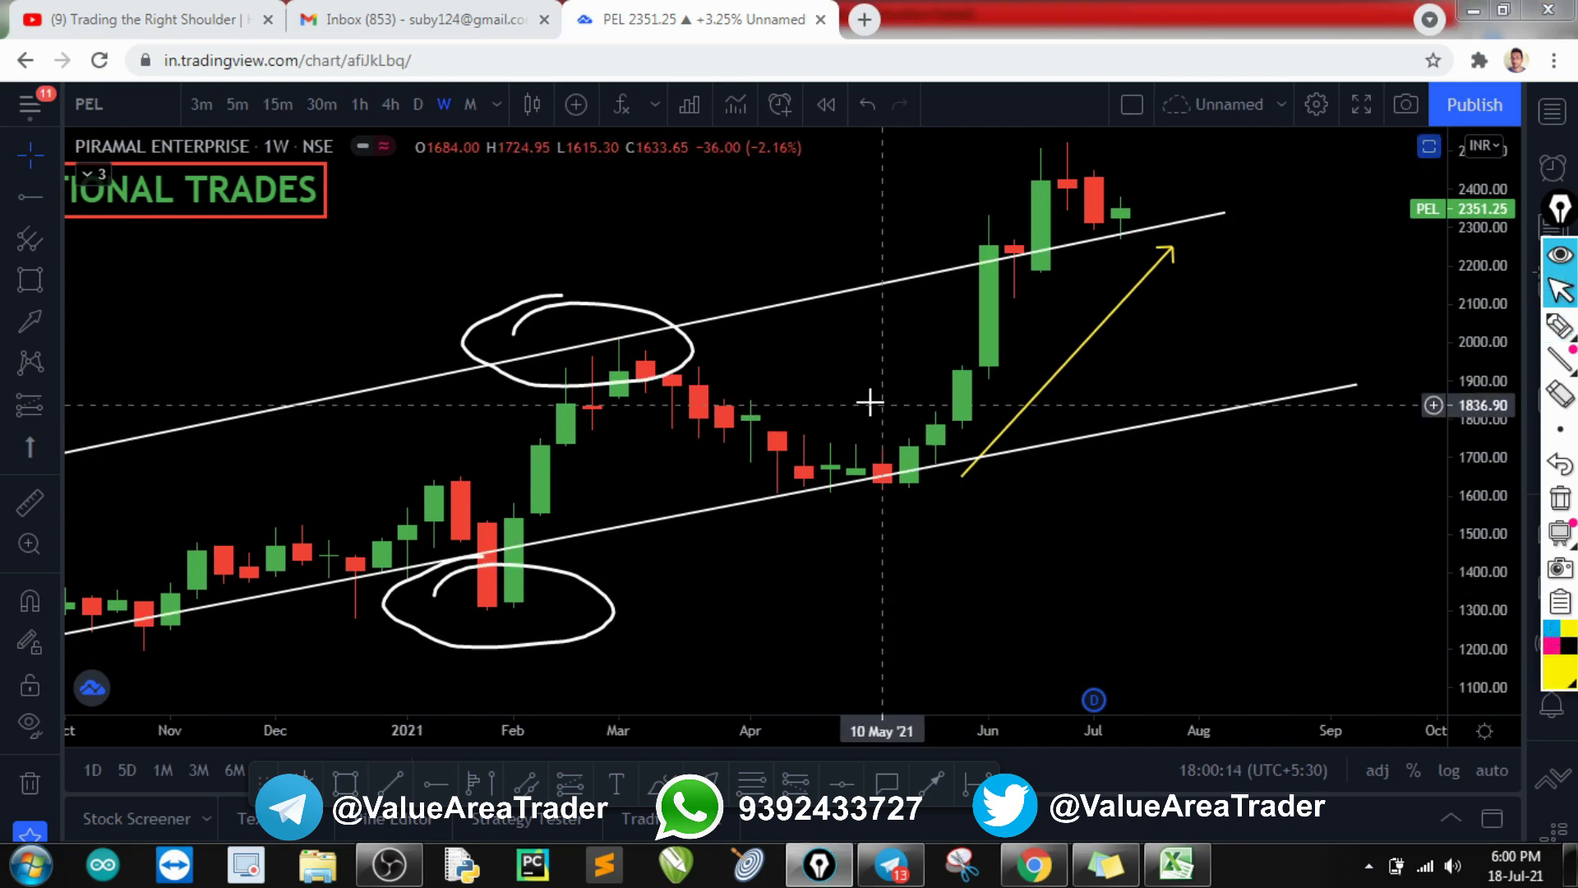
{"action": "key", "text": "ctrl+shift+3"}
{"action": "mouse_move", "coordinate": [775, 439]}
{"action": "left_mouse_down"}
{"action": "mouse_move", "coordinate": [917, 469]}
{"action": "mouse_move", "coordinate": [772, 504]}
{"action": "mouse_move", "coordinate": [806, 432]}
{"action": "left_mouse_up"}
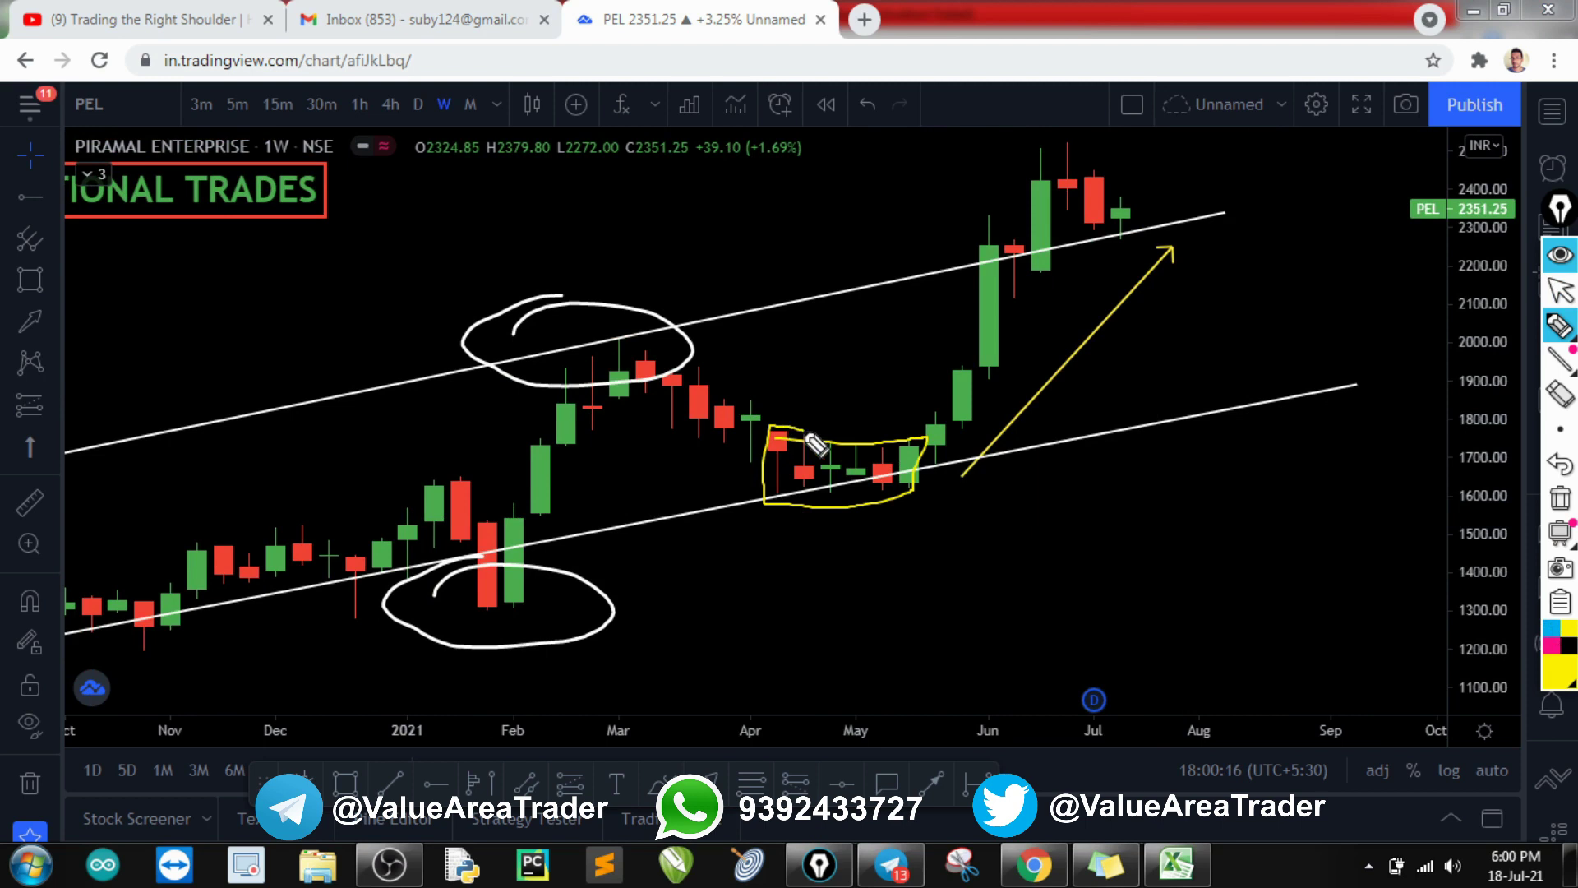
{"action": "key", "text": "ctrl+shift+7"}
{"action": "key", "text": "ctrl+shift+2"}
Return to the Position Sizing workbook in Excel and enter PEL in cell C1 beside the first capital part.
{"action": "left_click", "coordinate": [1178, 866]}
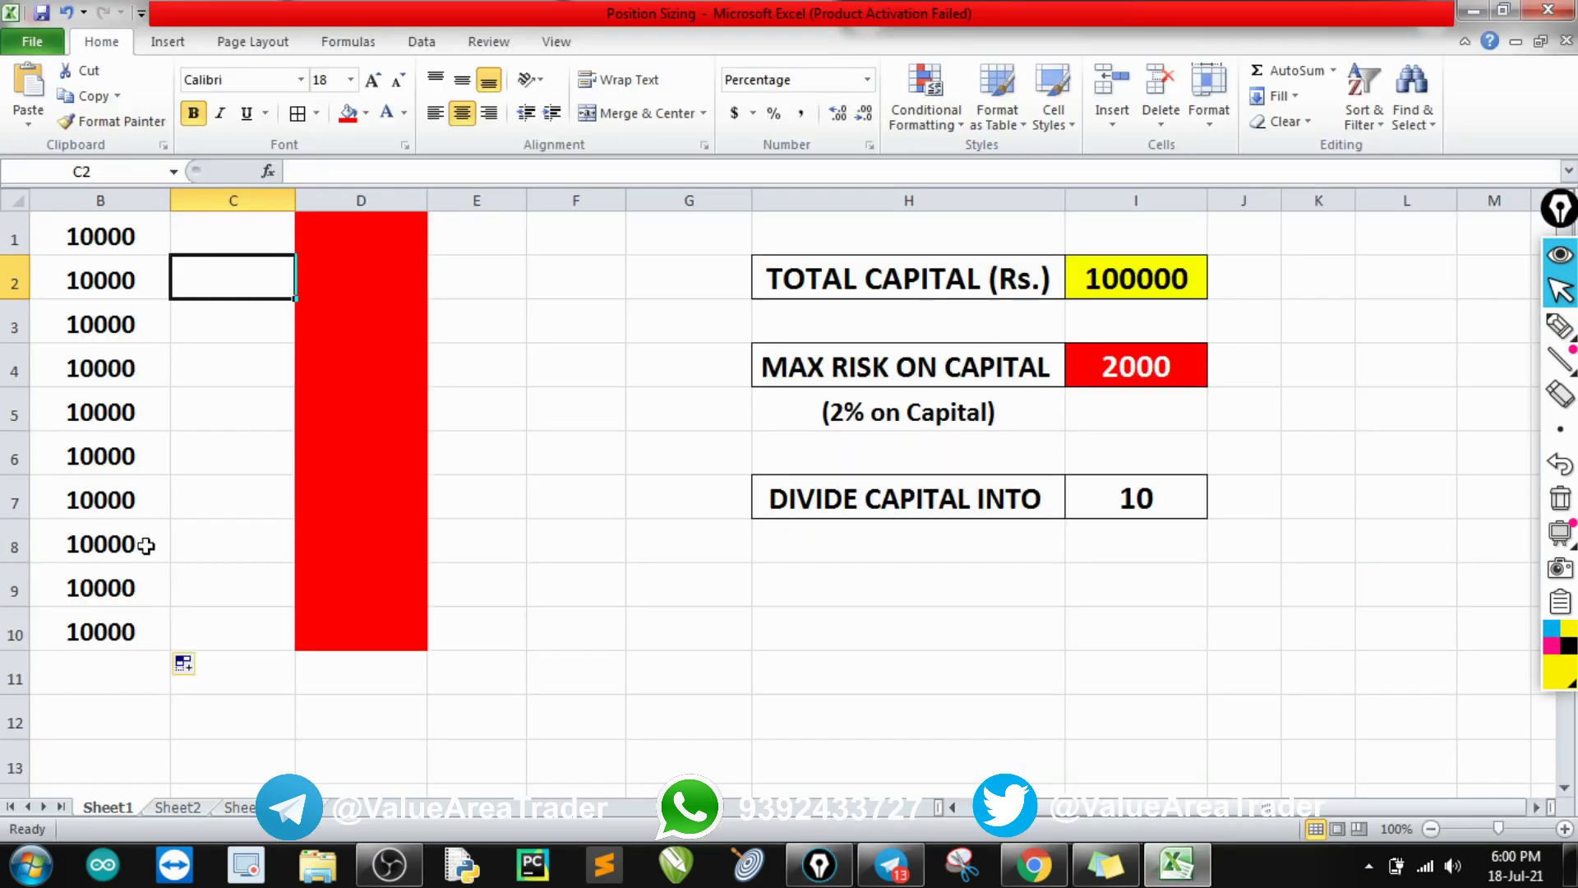
{"action": "left_click", "coordinate": [236, 233]}
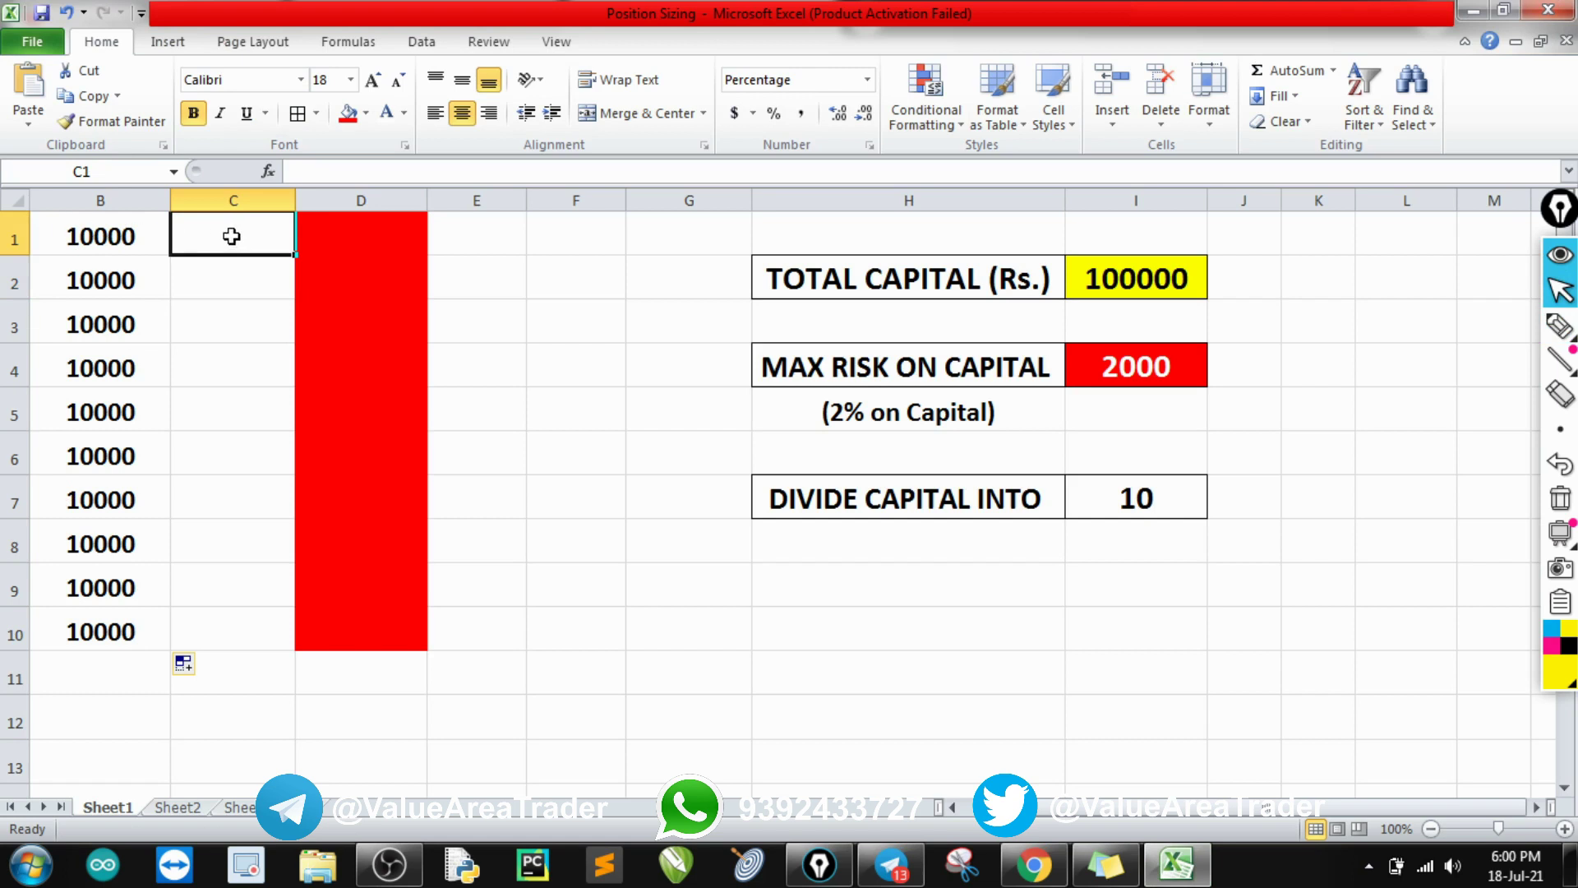
{"action": "type", "text": "PEL"}
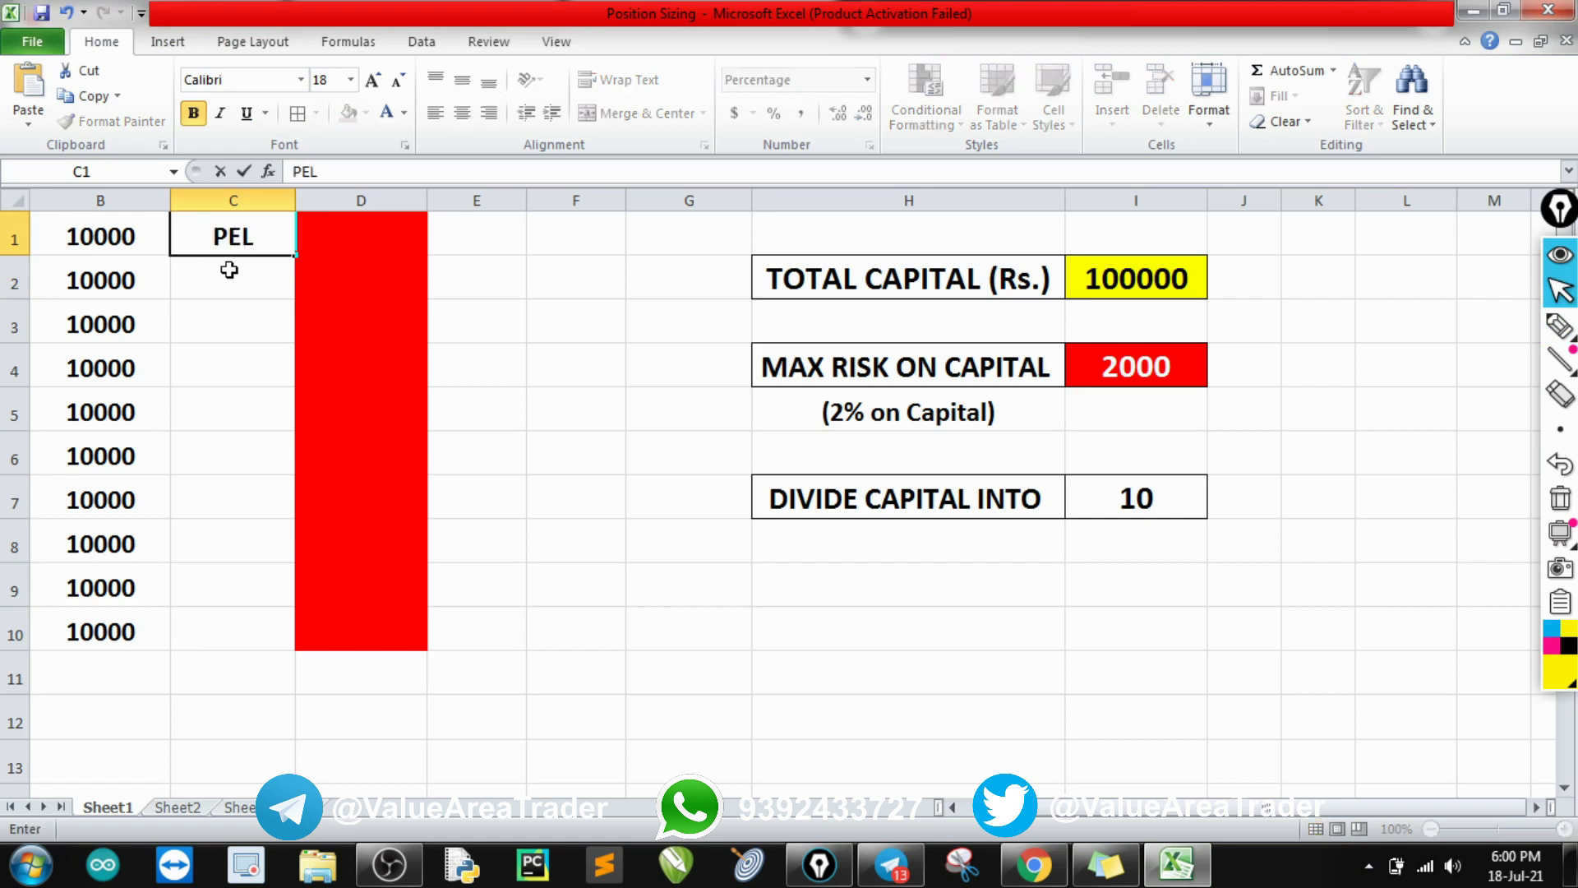
{"action": "left_click", "coordinate": [230, 270]}
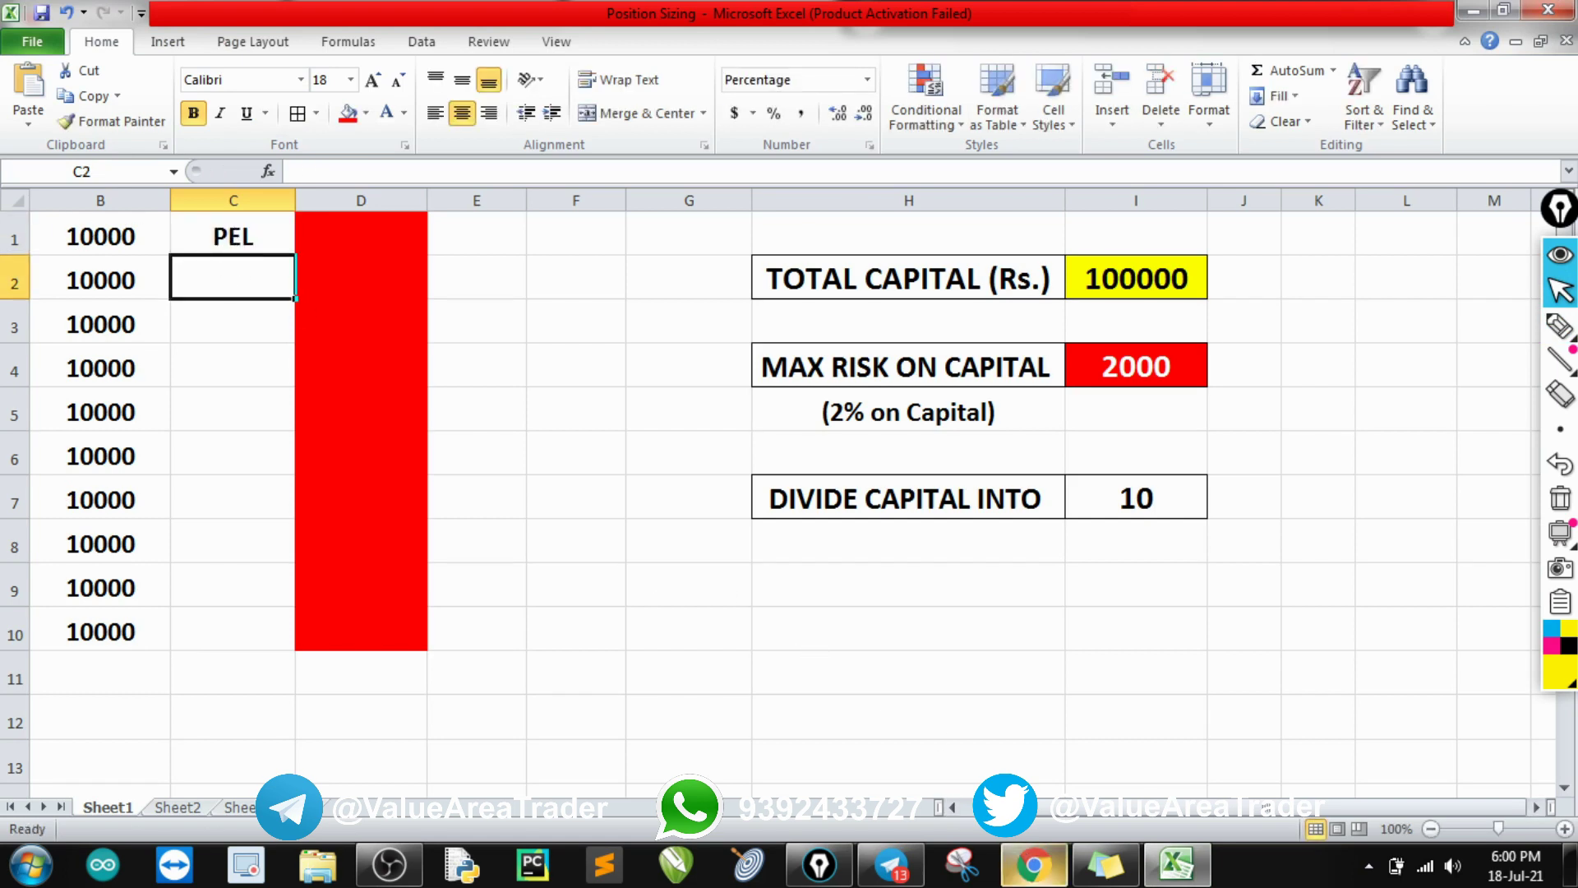
Switch back to the PEL chart and circle the weekly timeframe in yellow ink.
{"action": "left_click", "coordinate": [1035, 864]}
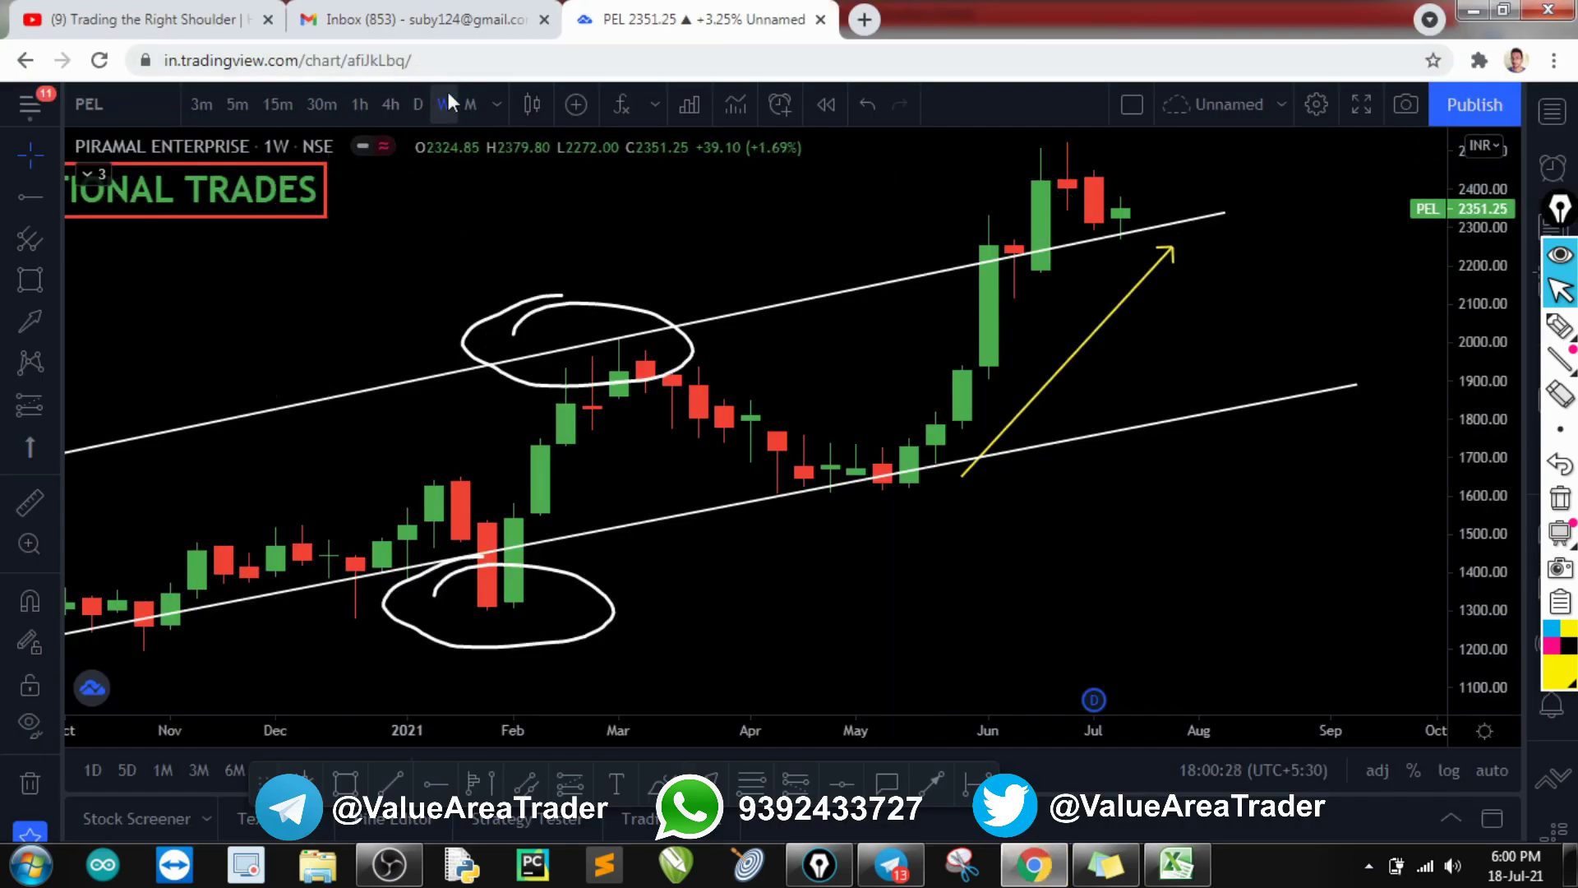
{"action": "key", "text": "ctrl+shift+3"}
{"action": "mouse_move", "coordinate": [443, 81]}
{"action": "left_mouse_down"}
{"action": "mouse_move", "coordinate": [438, 123]}
{"action": "mouse_move", "coordinate": [451, 77]}
{"action": "left_mouse_up"}
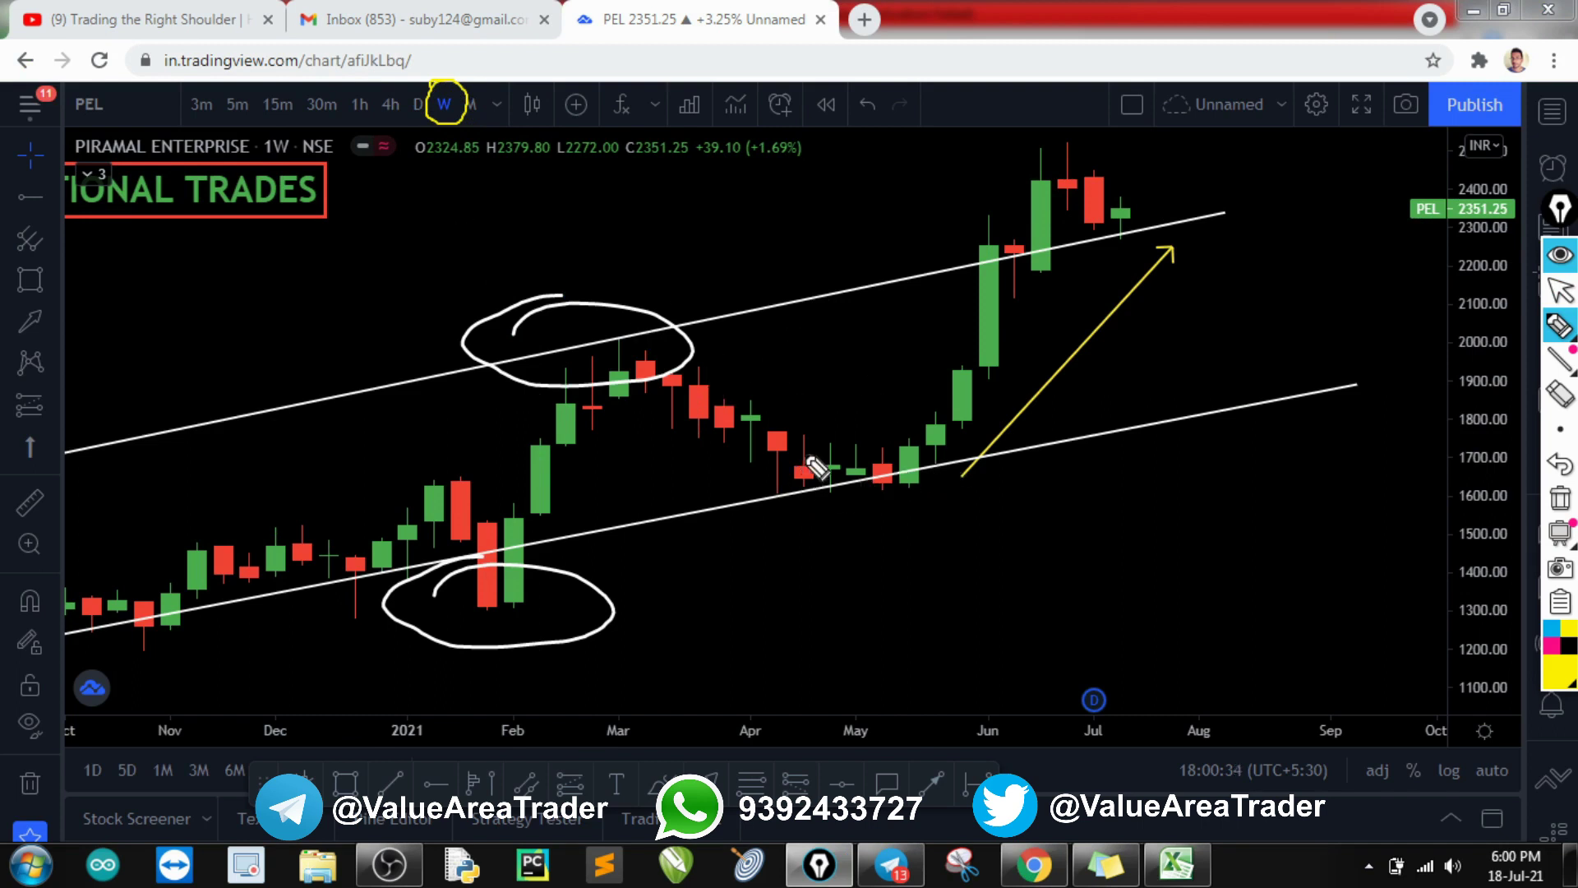
Draw an entry line through the May candles and a stop line below, joined by a double arrow labelled "10%".
{"action": "left_click_drag", "start_coordinate": [776, 469], "coordinate": [931, 466]}
{"action": "left_click_drag", "start_coordinate": [777, 566], "coordinate": [960, 564]}
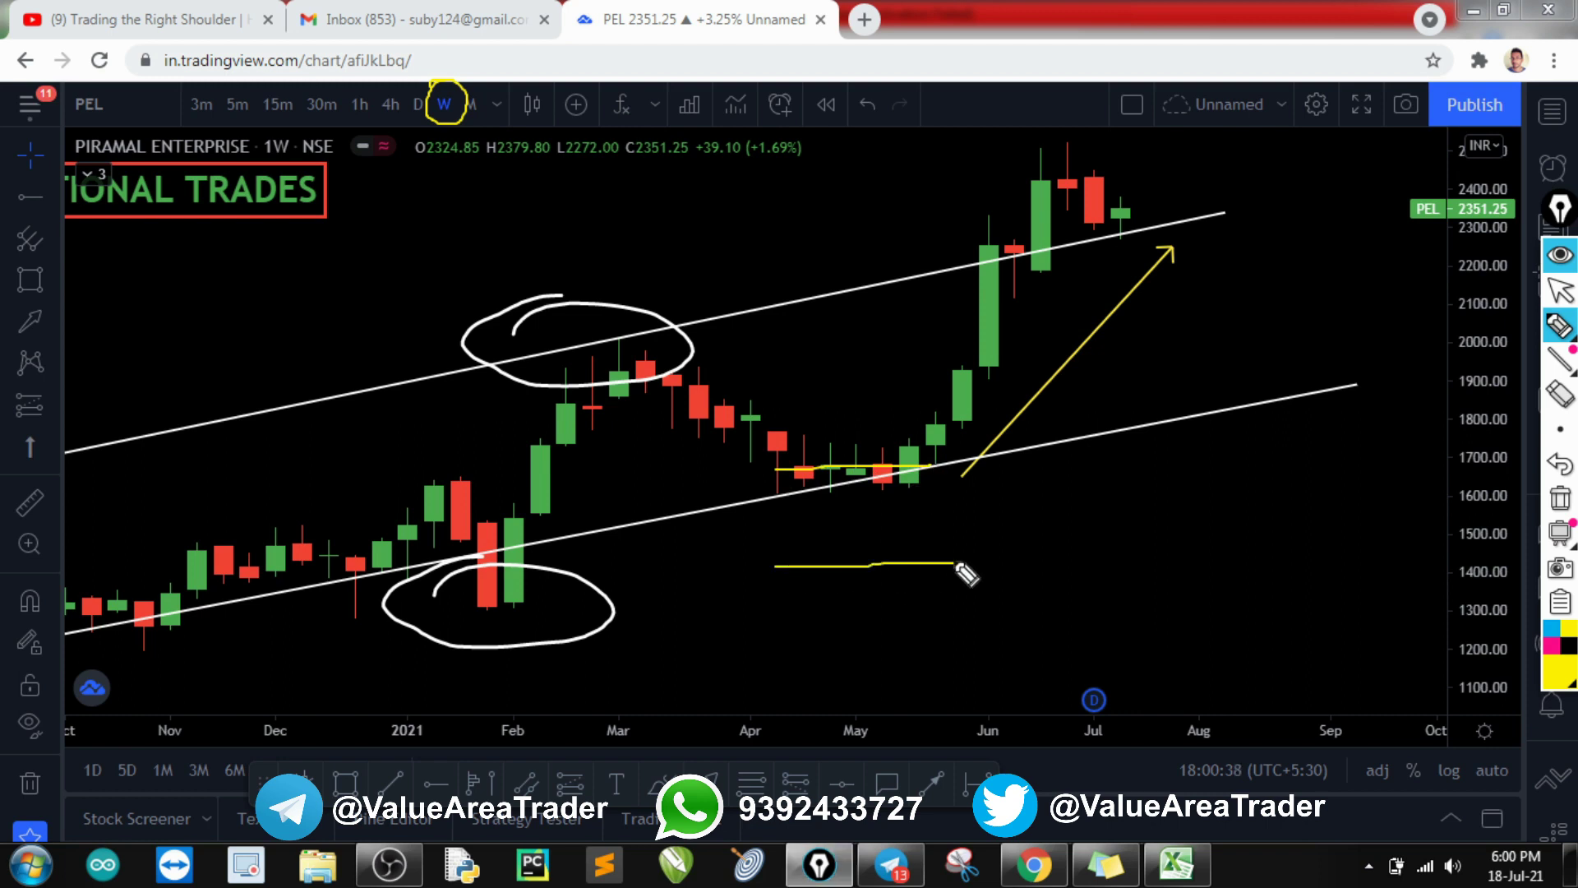
{"action": "mouse_move", "coordinate": [852, 474]}
{"action": "left_mouse_down"}
{"action": "mouse_move", "coordinate": [840, 553]}
{"action": "mouse_move", "coordinate": [874, 531]}
{"action": "mouse_move", "coordinate": [818, 498]}
{"action": "mouse_move", "coordinate": [863, 487]}
{"action": "mouse_move", "coordinate": [949, 527]}
{"action": "mouse_move", "coordinate": [937, 514]}
{"action": "mouse_move", "coordinate": [957, 516]}
{"action": "left_mouse_up"}
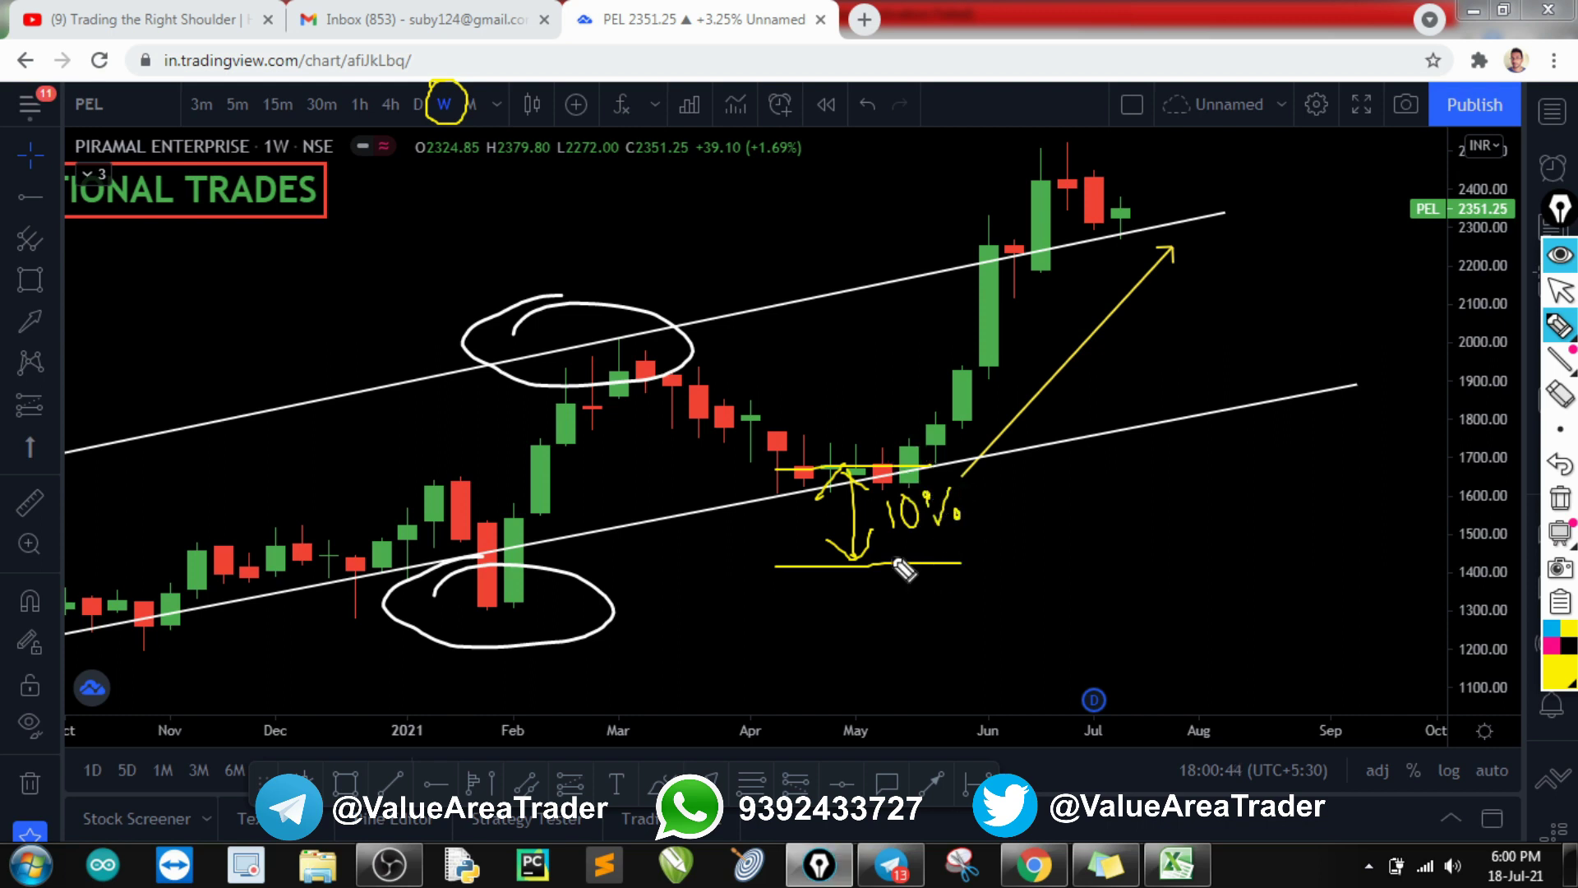
Draw a double arrow from the entry line up to the upper channel line and handwrite "15-20%" beside it.
{"action": "mouse_move", "coordinate": [855, 448]}
{"action": "left_mouse_down"}
{"action": "mouse_move", "coordinate": [865, 304]}
{"action": "mouse_move", "coordinate": [845, 322]}
{"action": "left_mouse_up"}
{"action": "left_click_drag", "start_coordinate": [851, 444], "coordinate": [878, 400]}
{"action": "left_click_drag", "start_coordinate": [865, 296], "coordinate": [880, 316]}
{"action": "mouse_move", "coordinate": [891, 346]}
{"action": "left_mouse_down"}
{"action": "mouse_move", "coordinate": [892, 366]}
{"action": "mouse_move", "coordinate": [912, 345]}
{"action": "mouse_move", "coordinate": [904, 366]}
{"action": "mouse_move", "coordinate": [944, 339]}
{"action": "mouse_move", "coordinate": [968, 344]}
{"action": "mouse_move", "coordinate": [968, 312]}
{"action": "left_mouse_up"}
{"action": "mouse_move", "coordinate": [996, 301]}
{"action": "left_mouse_down"}
{"action": "mouse_move", "coordinate": [998, 329]}
{"action": "mouse_move", "coordinate": [980, 306]}
{"action": "mouse_move", "coordinate": [1012, 322]}
{"action": "left_mouse_up"}
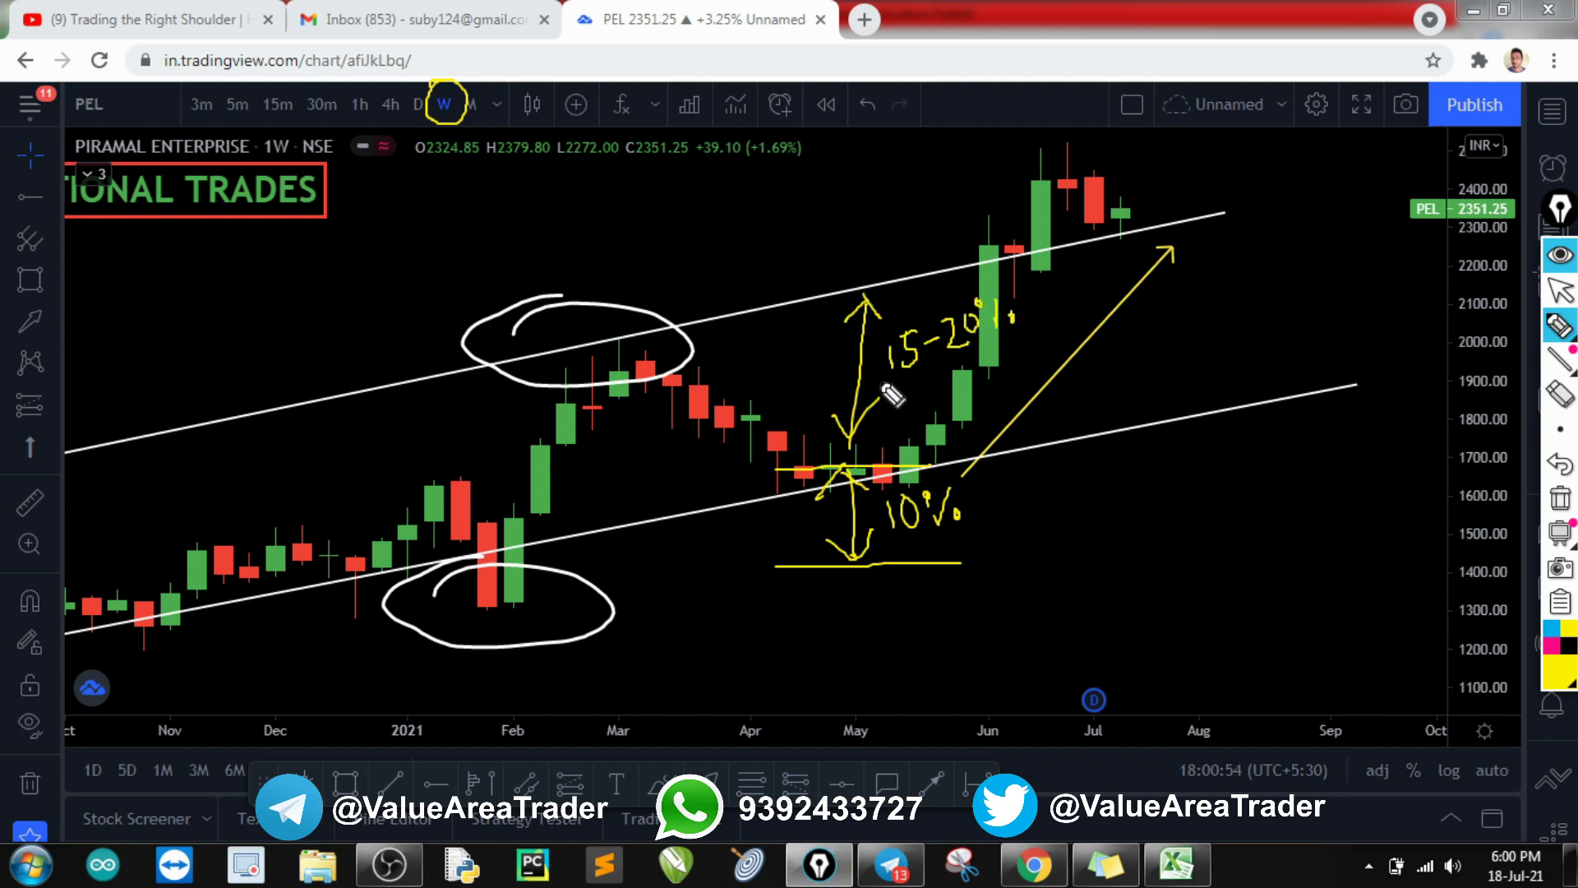
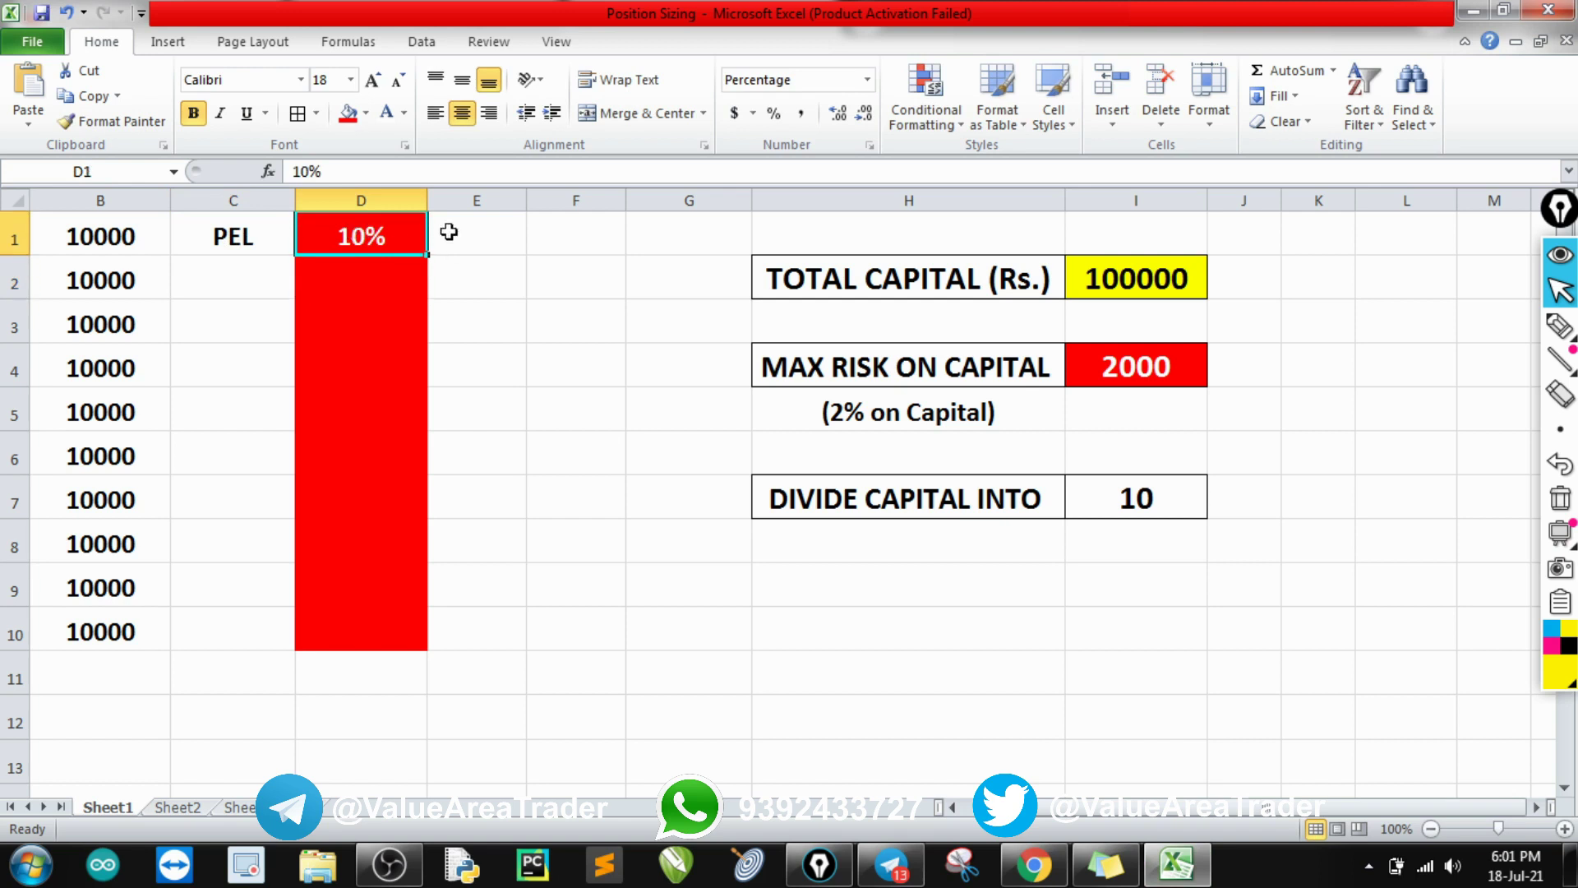
Check the entry price on the PEL chart and enter 1700 in cell E1 of the workbook.
{"action": "left_click", "coordinate": [444, 235]}
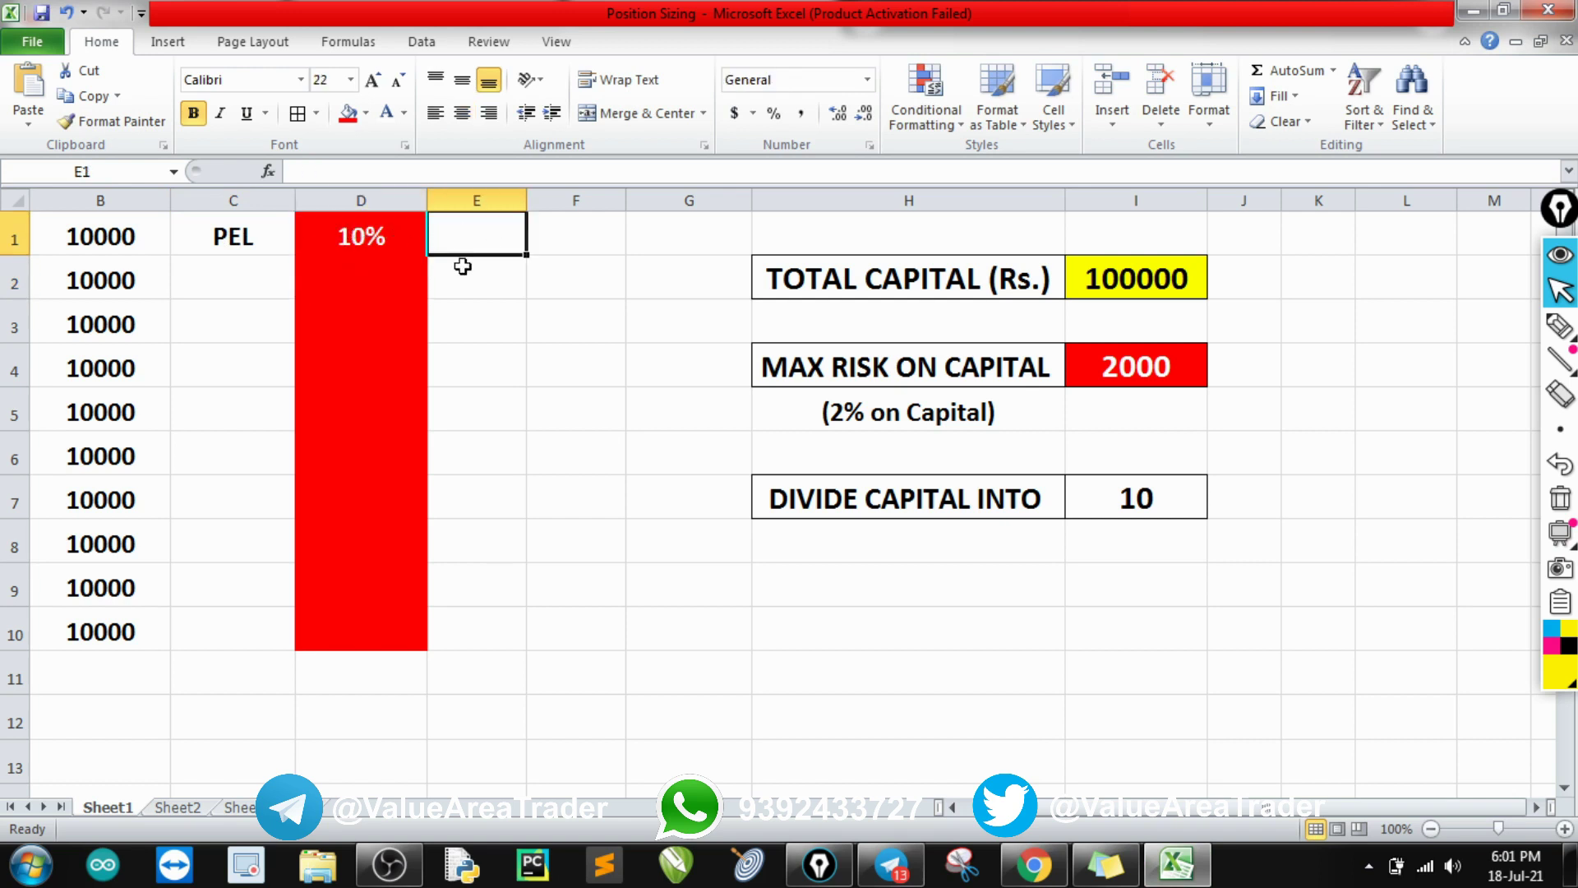
{"action": "left_click", "coordinate": [902, 874]}
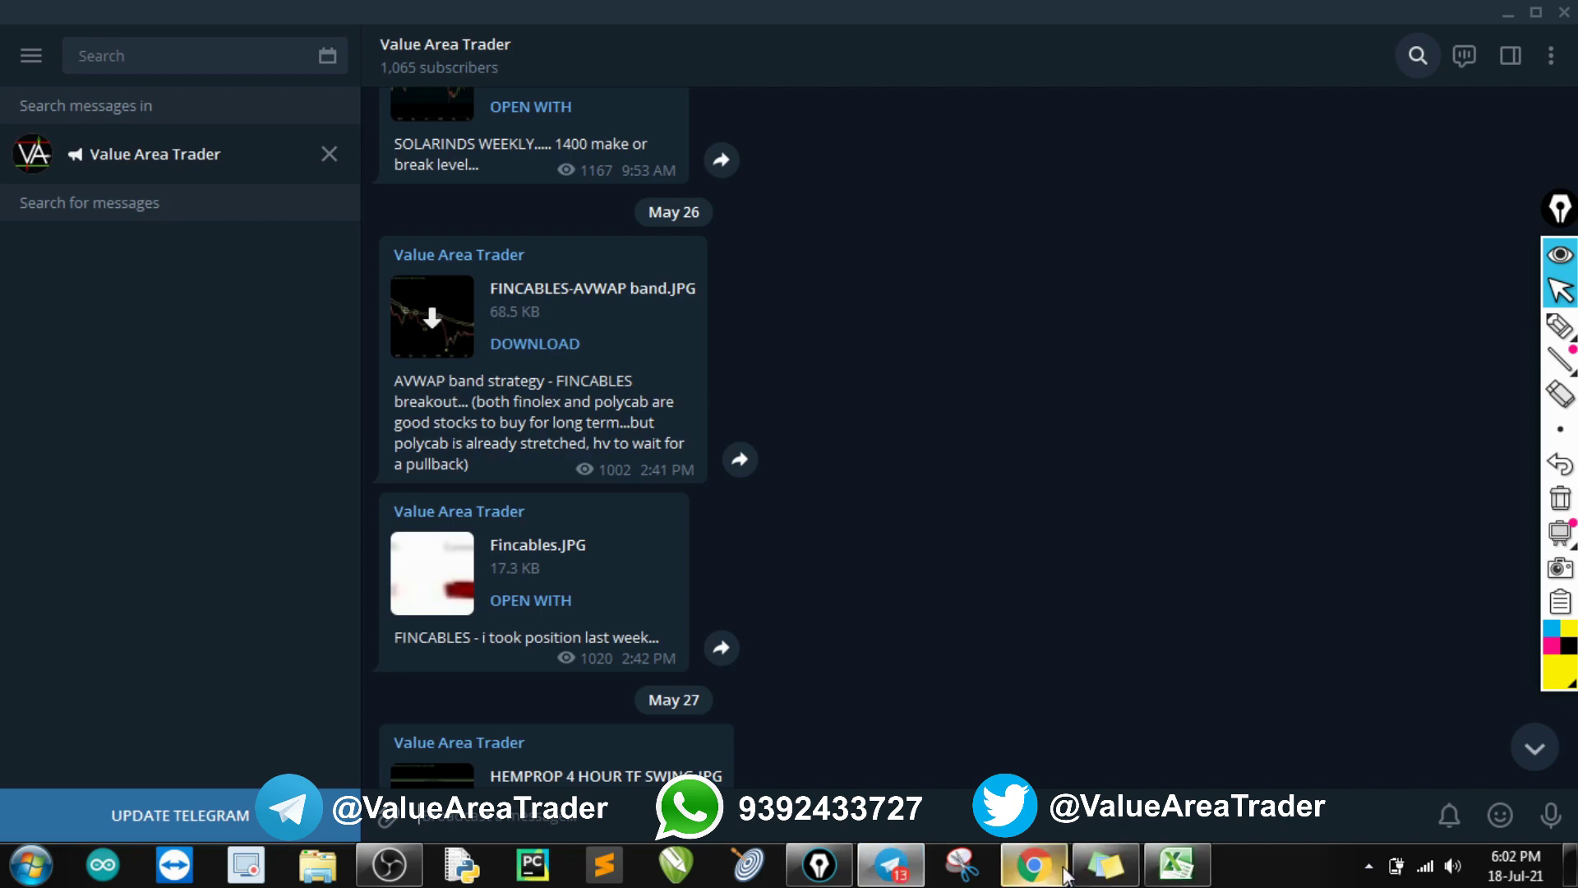
{"action": "left_click", "coordinate": [1035, 865]}
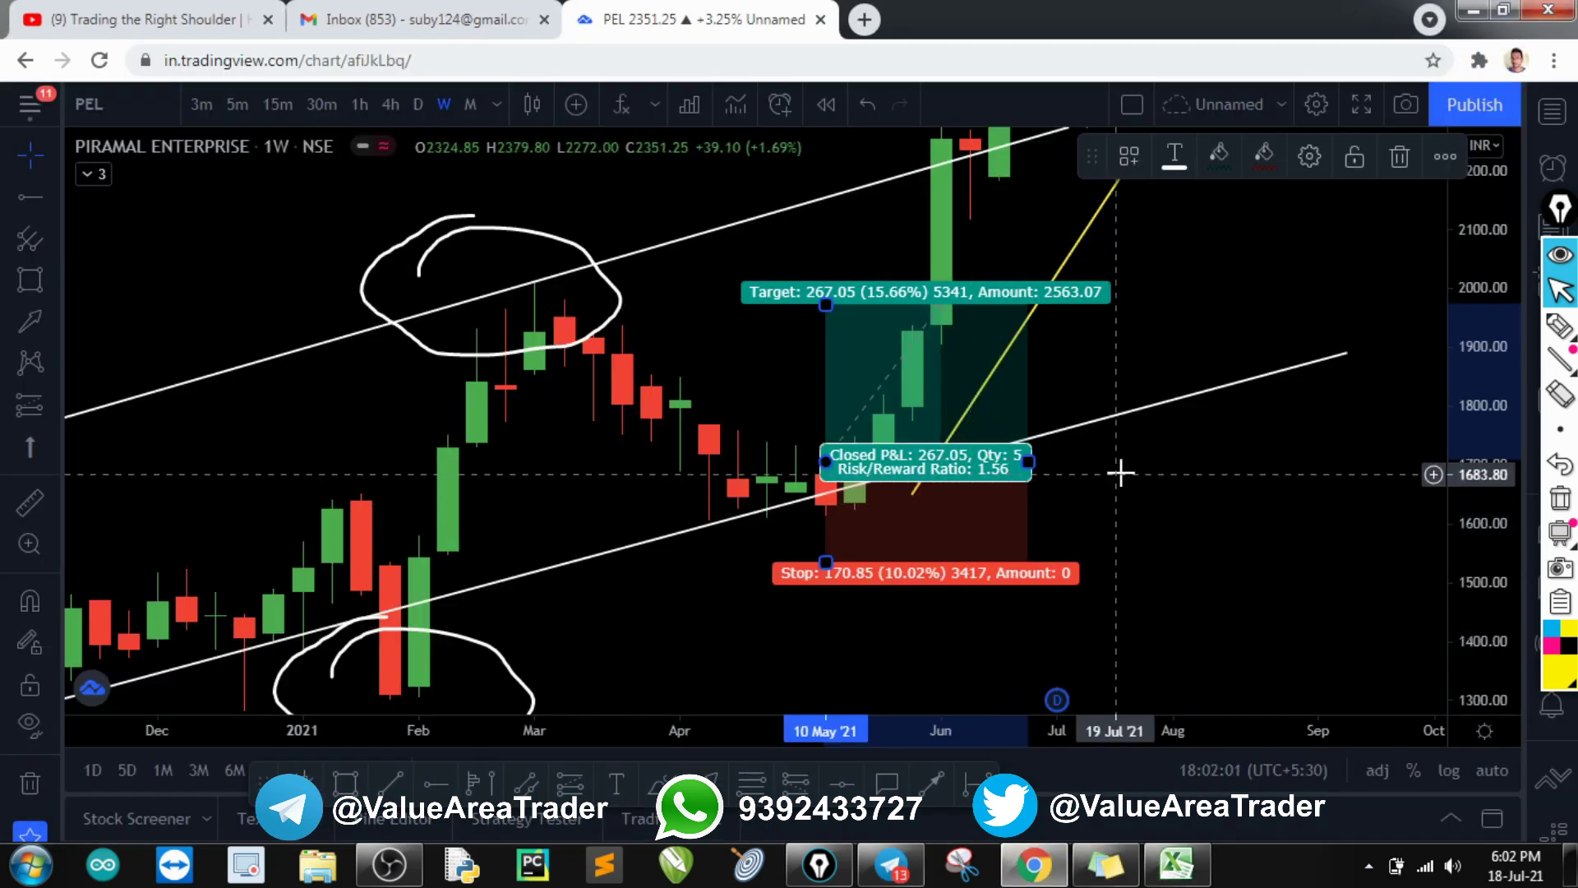
{"action": "left_click", "coordinate": [1176, 865]}
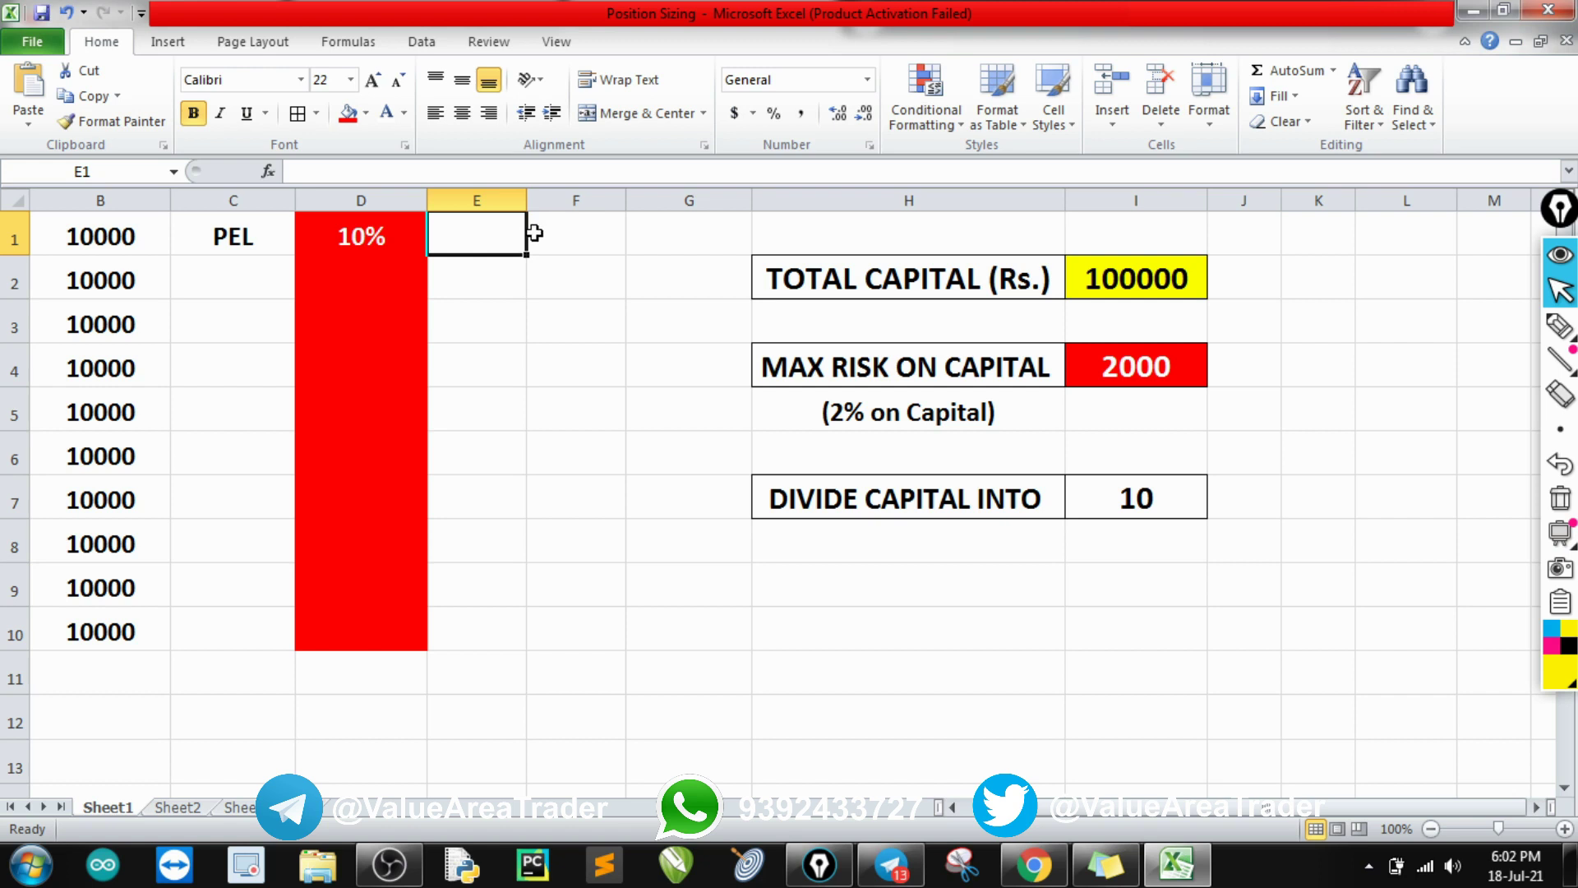
{"action": "type", "text": "1700"}
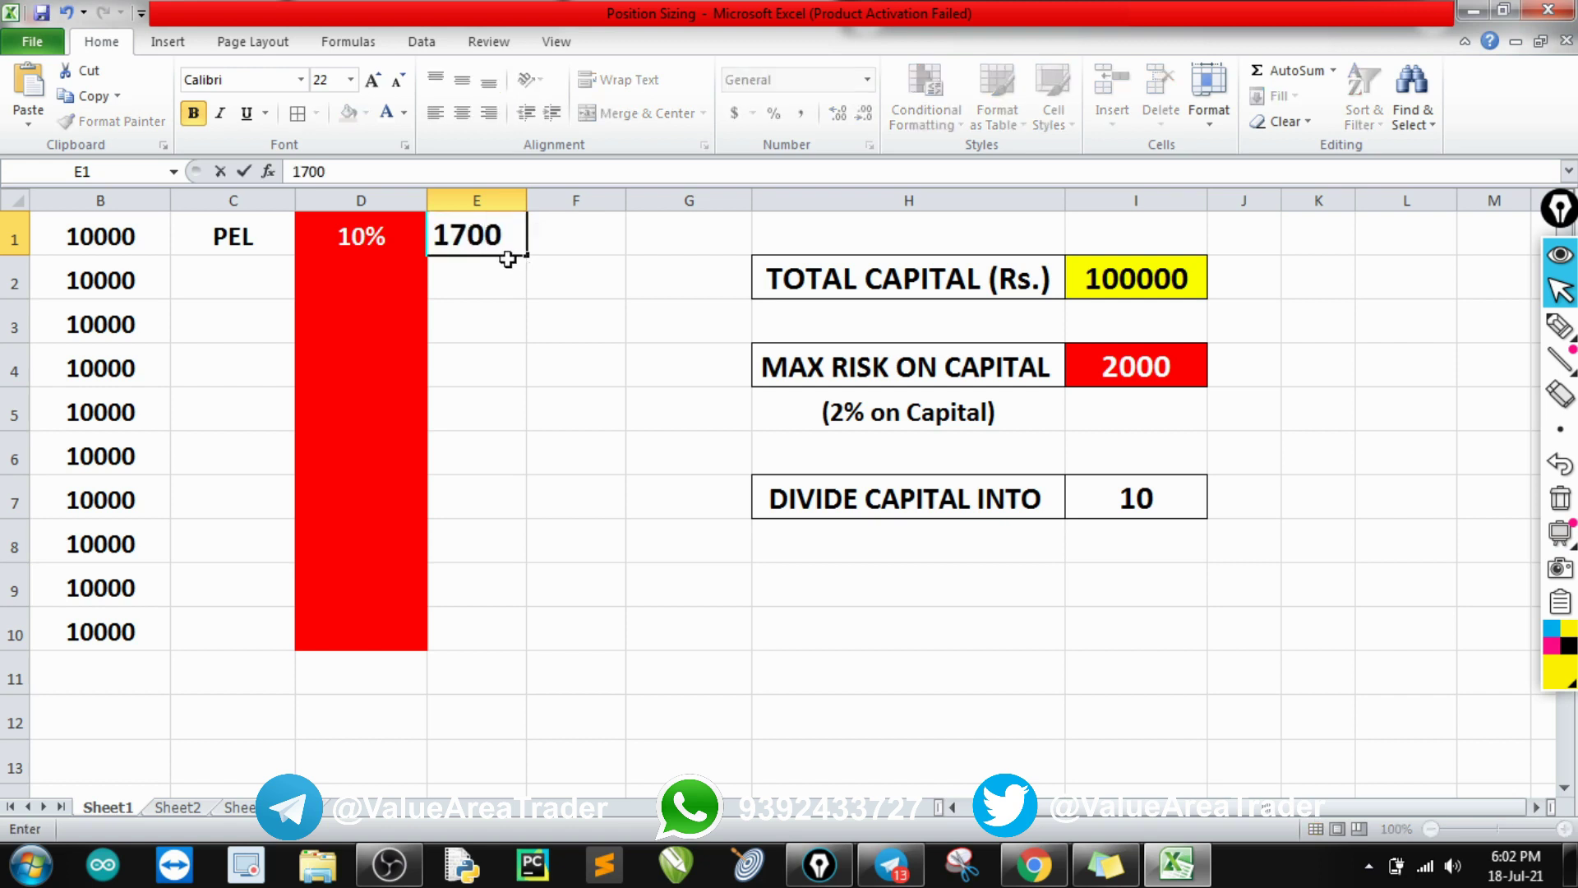
{"action": "key", "text": "Return"}
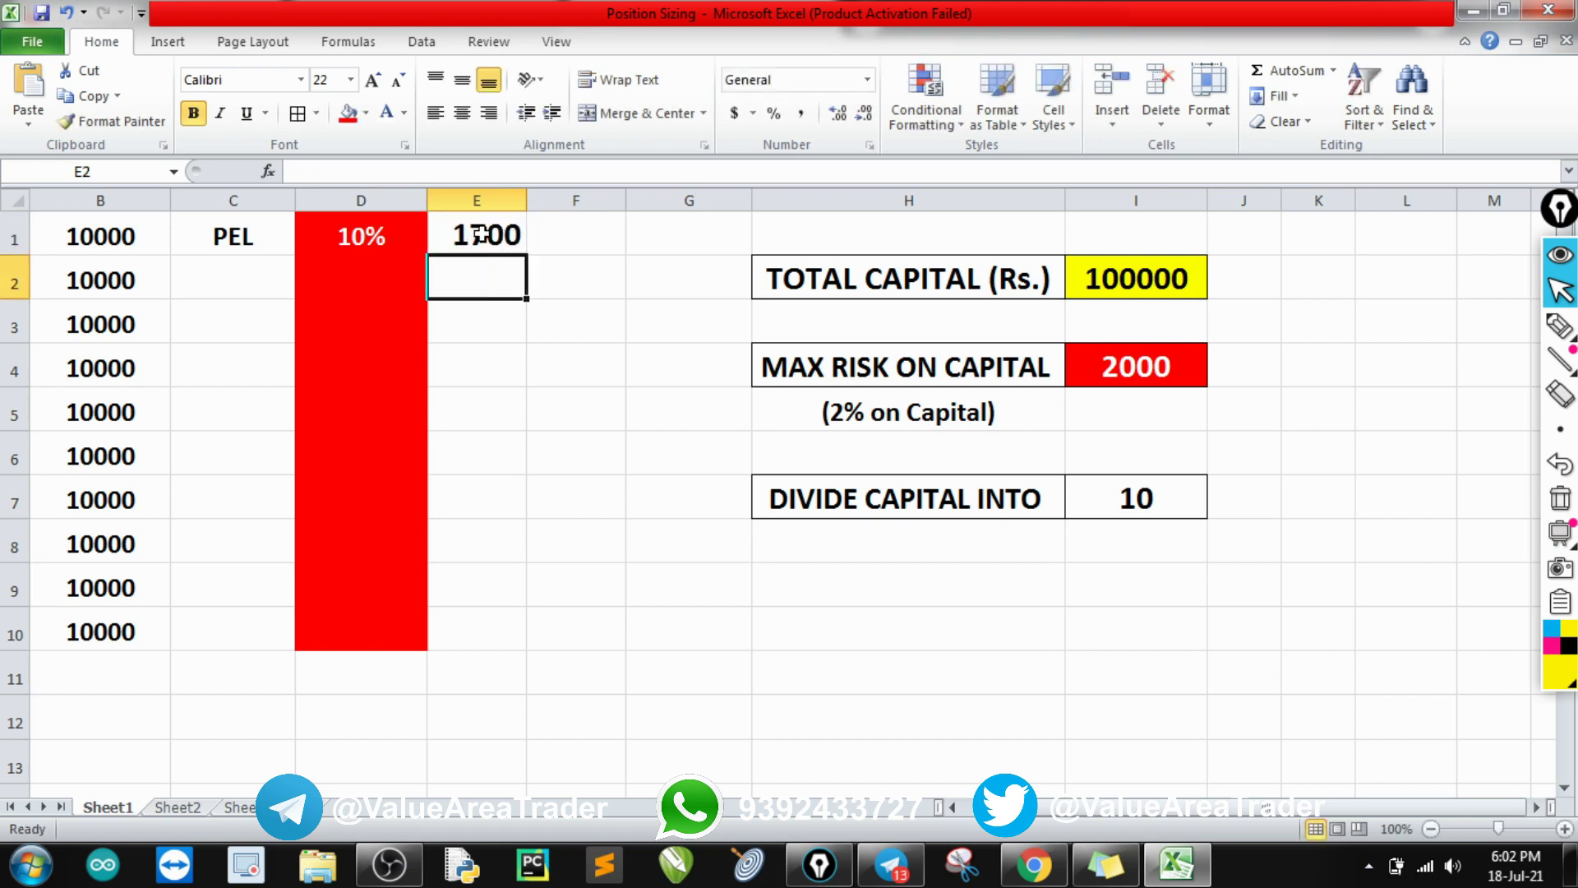
Calculate the share quantity in cell F1 by dividing the capital part by the entry price with =B1/E1.
{"action": "left_click", "coordinate": [572, 234]}
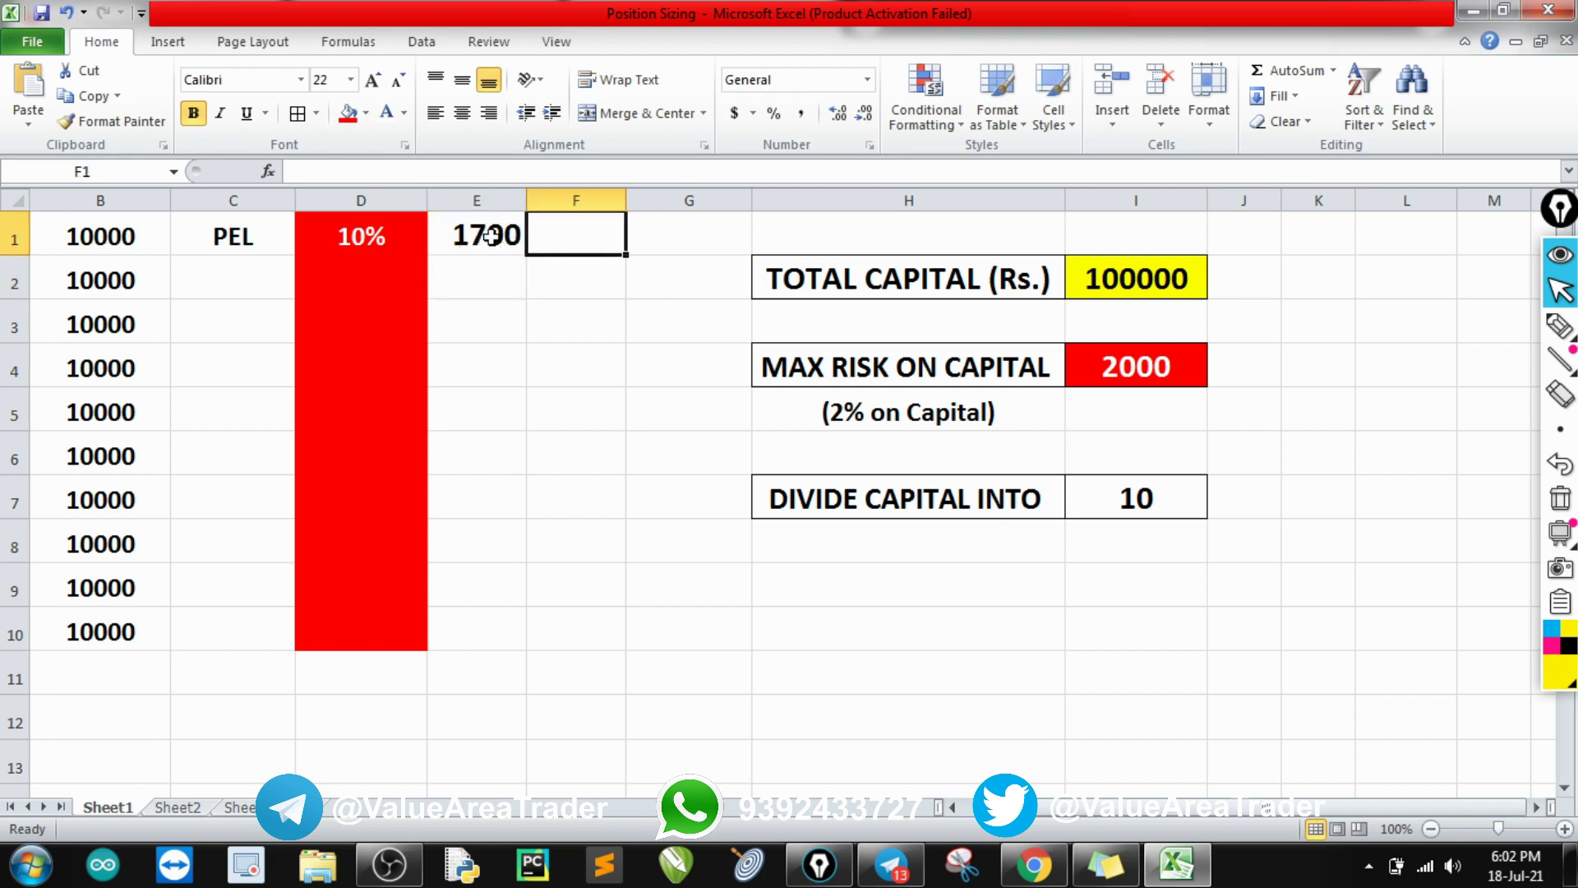
{"action": "left_click", "coordinate": [105, 241]}
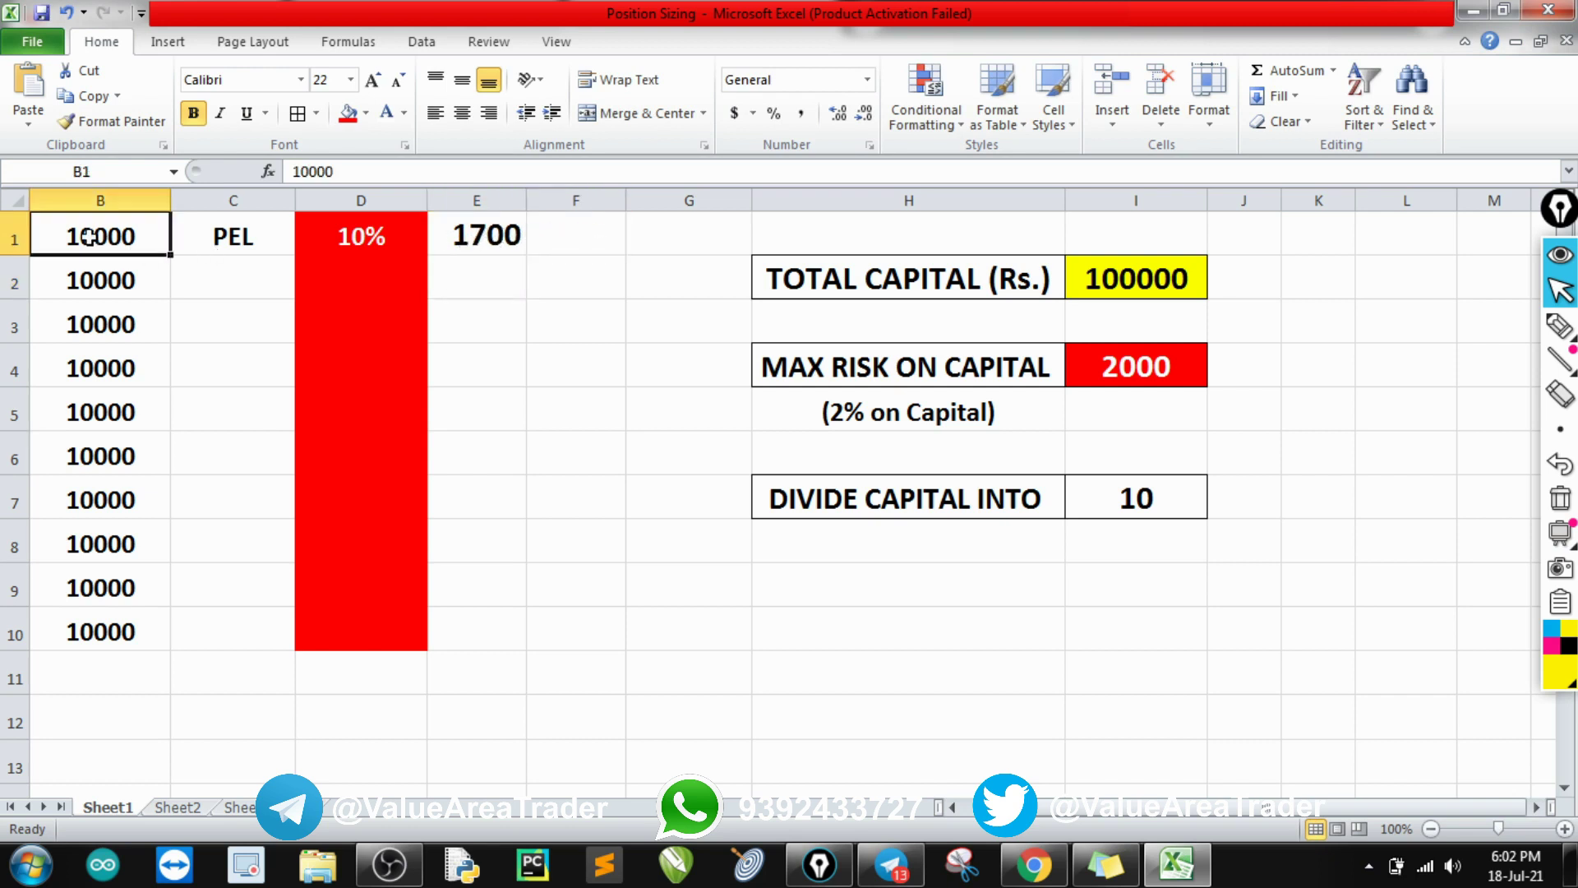
{"action": "left_click", "coordinate": [481, 234]}
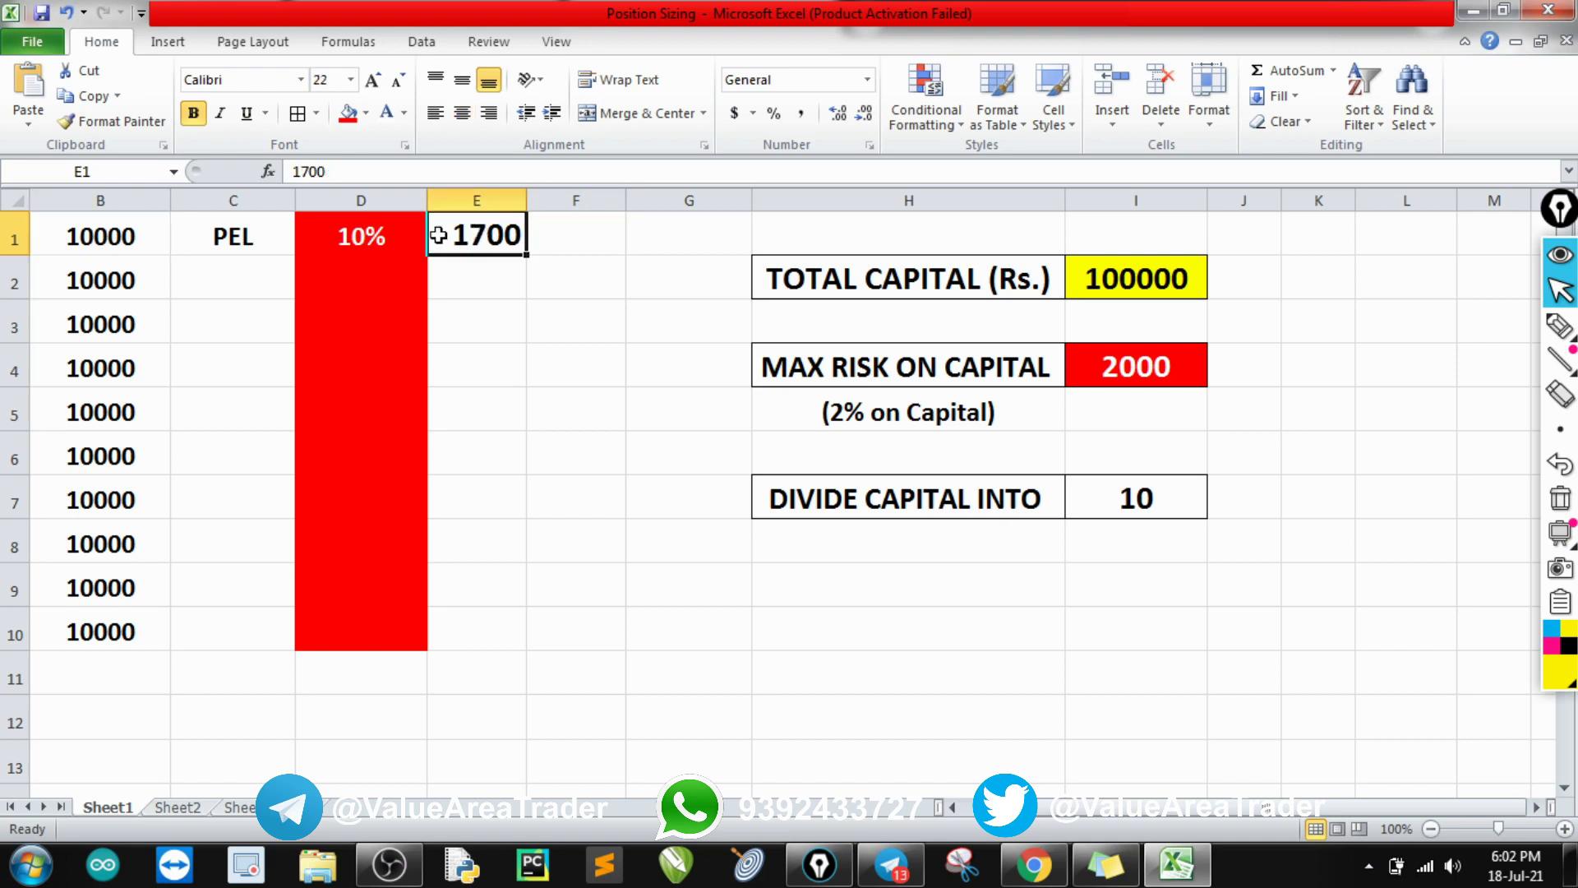
{"action": "left_click", "coordinate": [577, 235]}
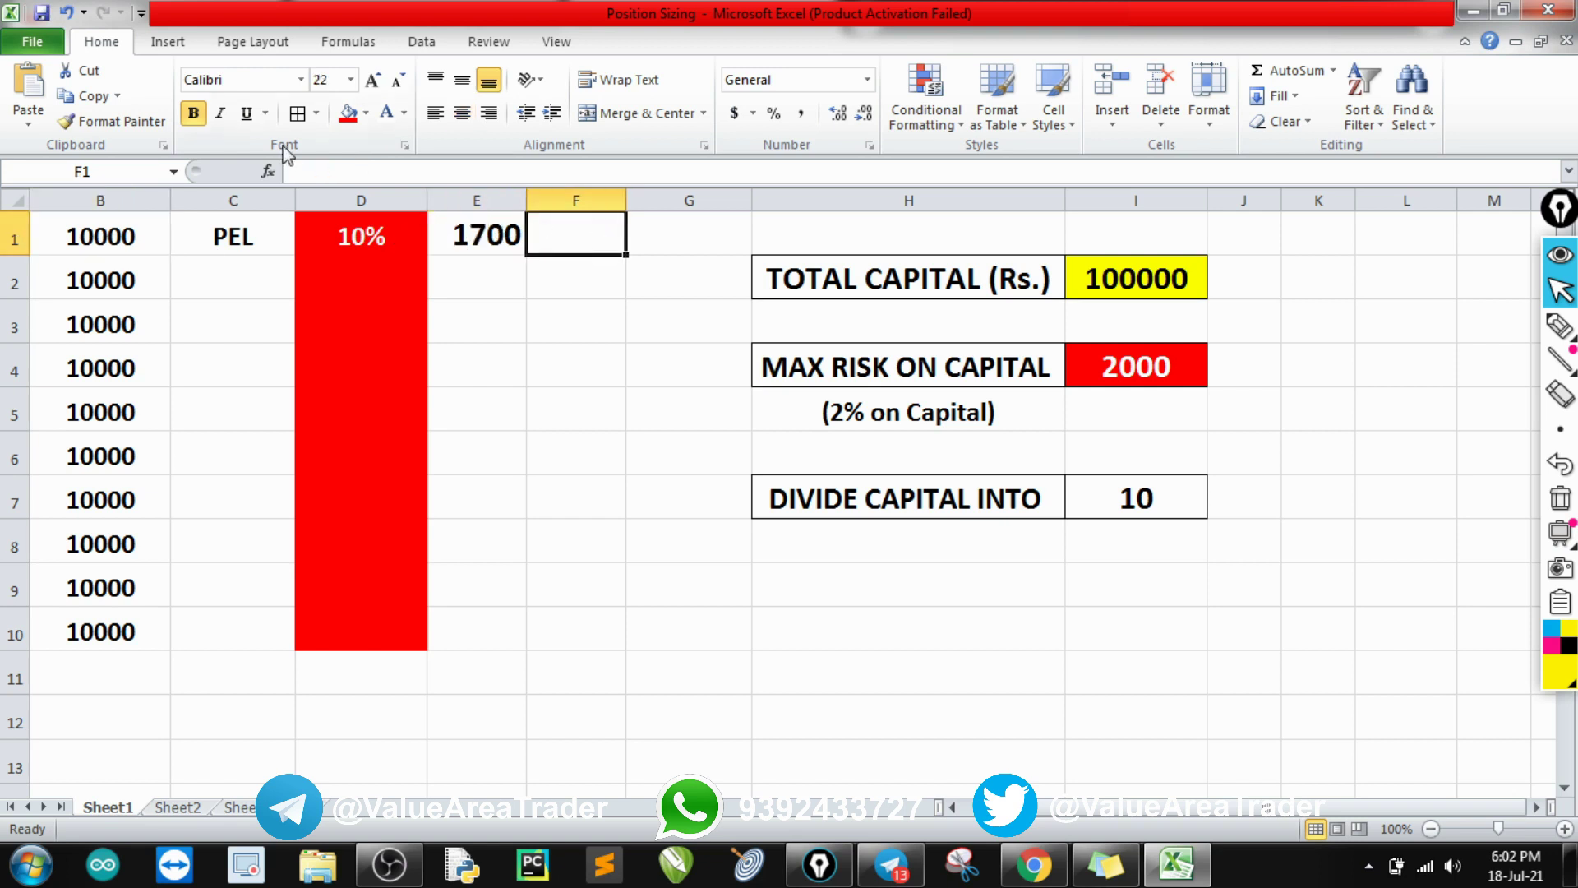
{"action": "type", "text": "="}
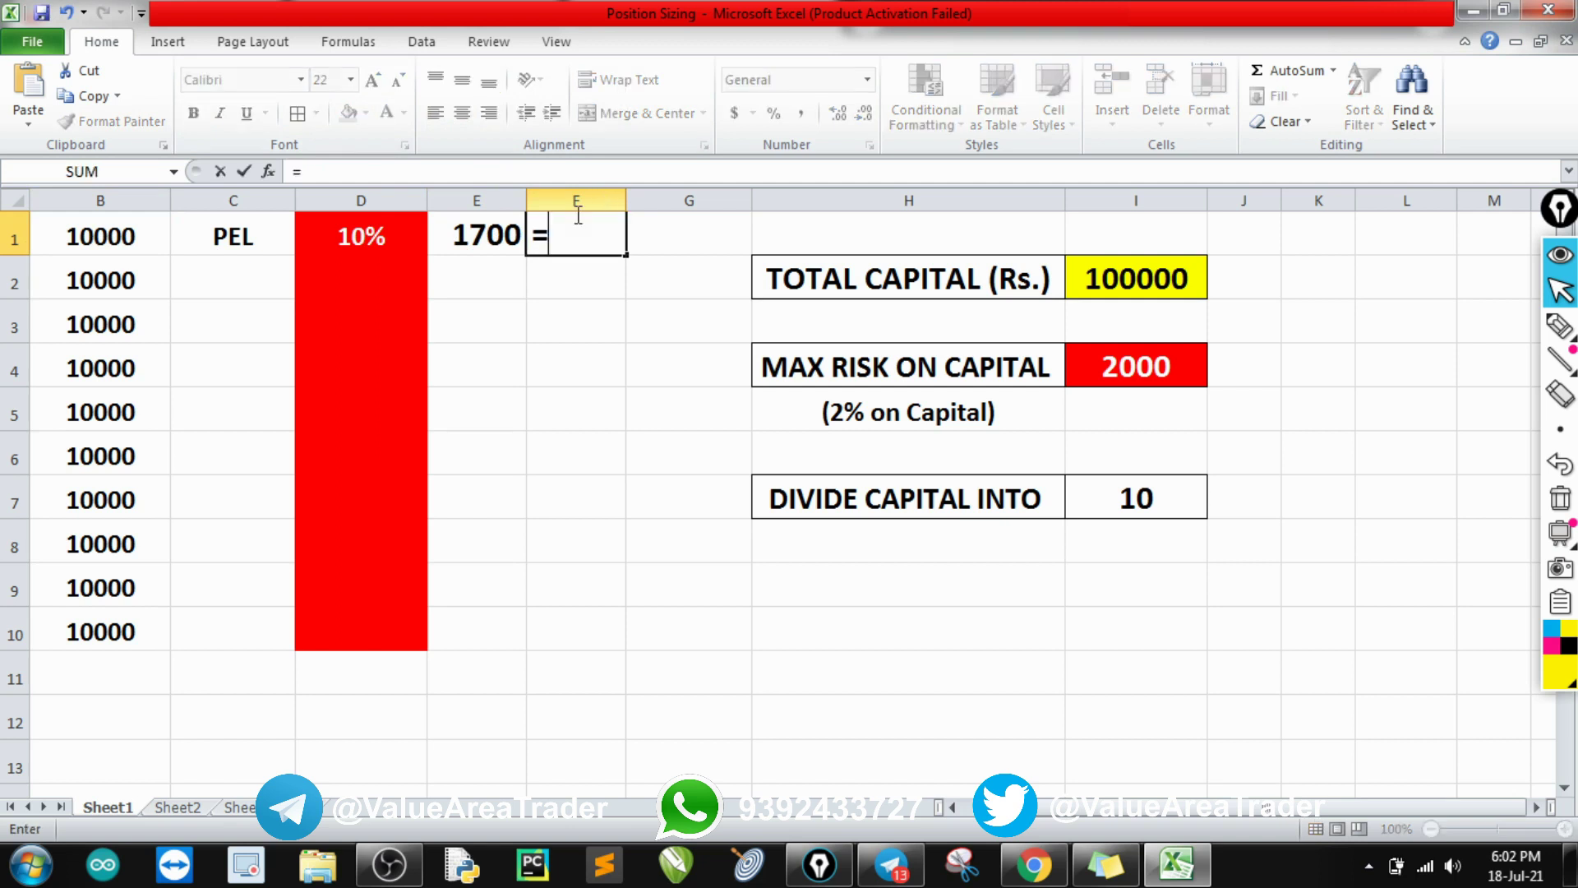
{"action": "left_click", "coordinate": [129, 236]}
{"action": "type", "text": "/"}
{"action": "left_click", "coordinate": [473, 238]}
{"action": "key", "text": "Return"}
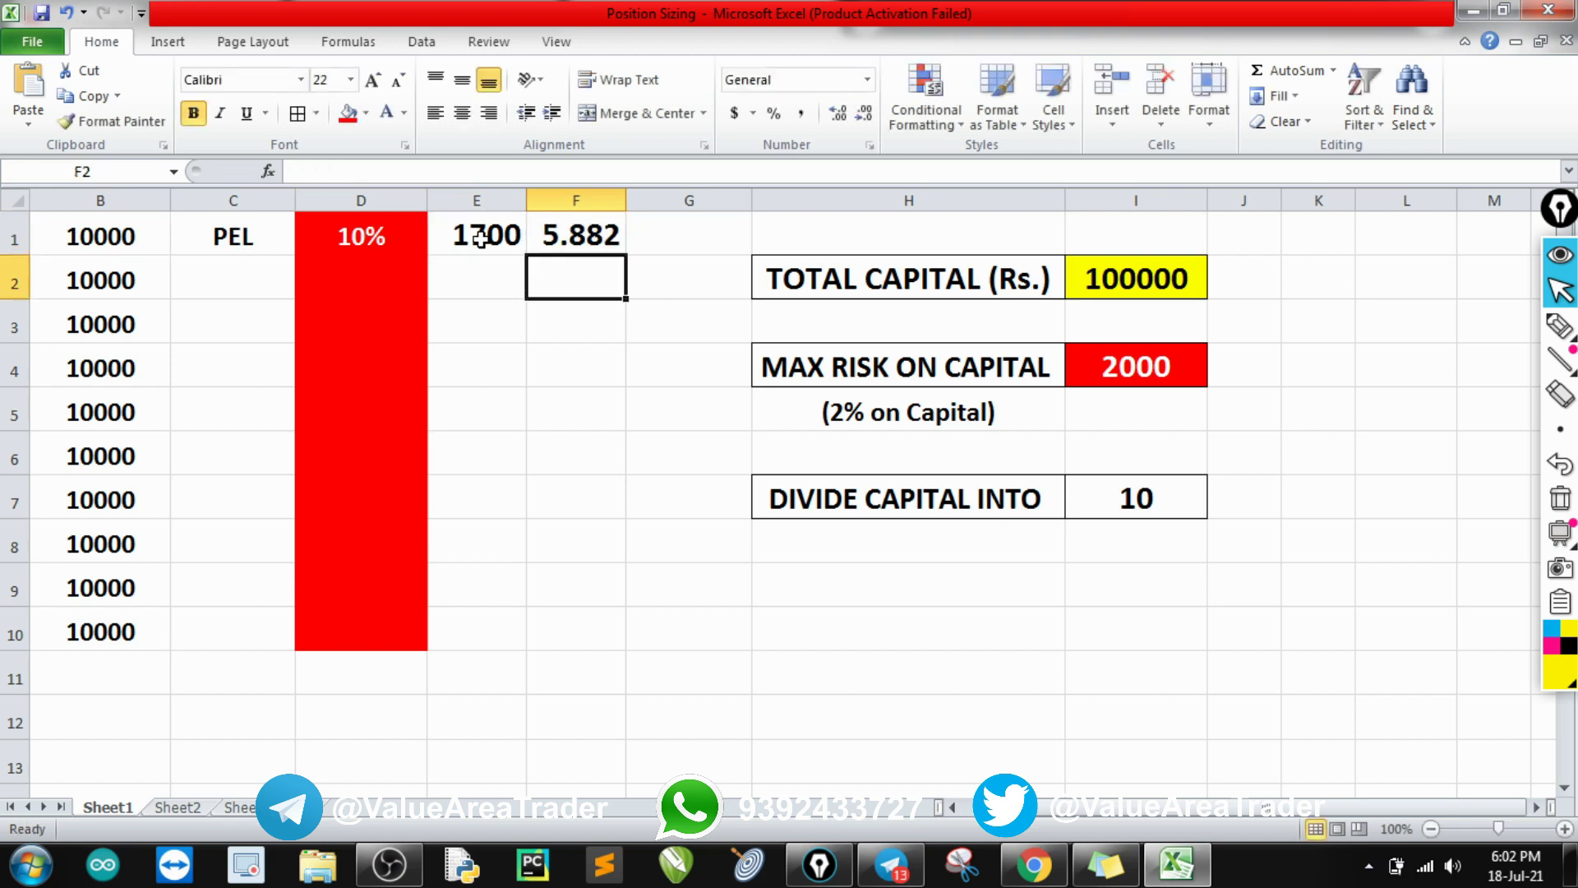
Replace the quantity in cell F1 with 6 and centre the contents of column F.
{"action": "left_click", "coordinate": [575, 236]}
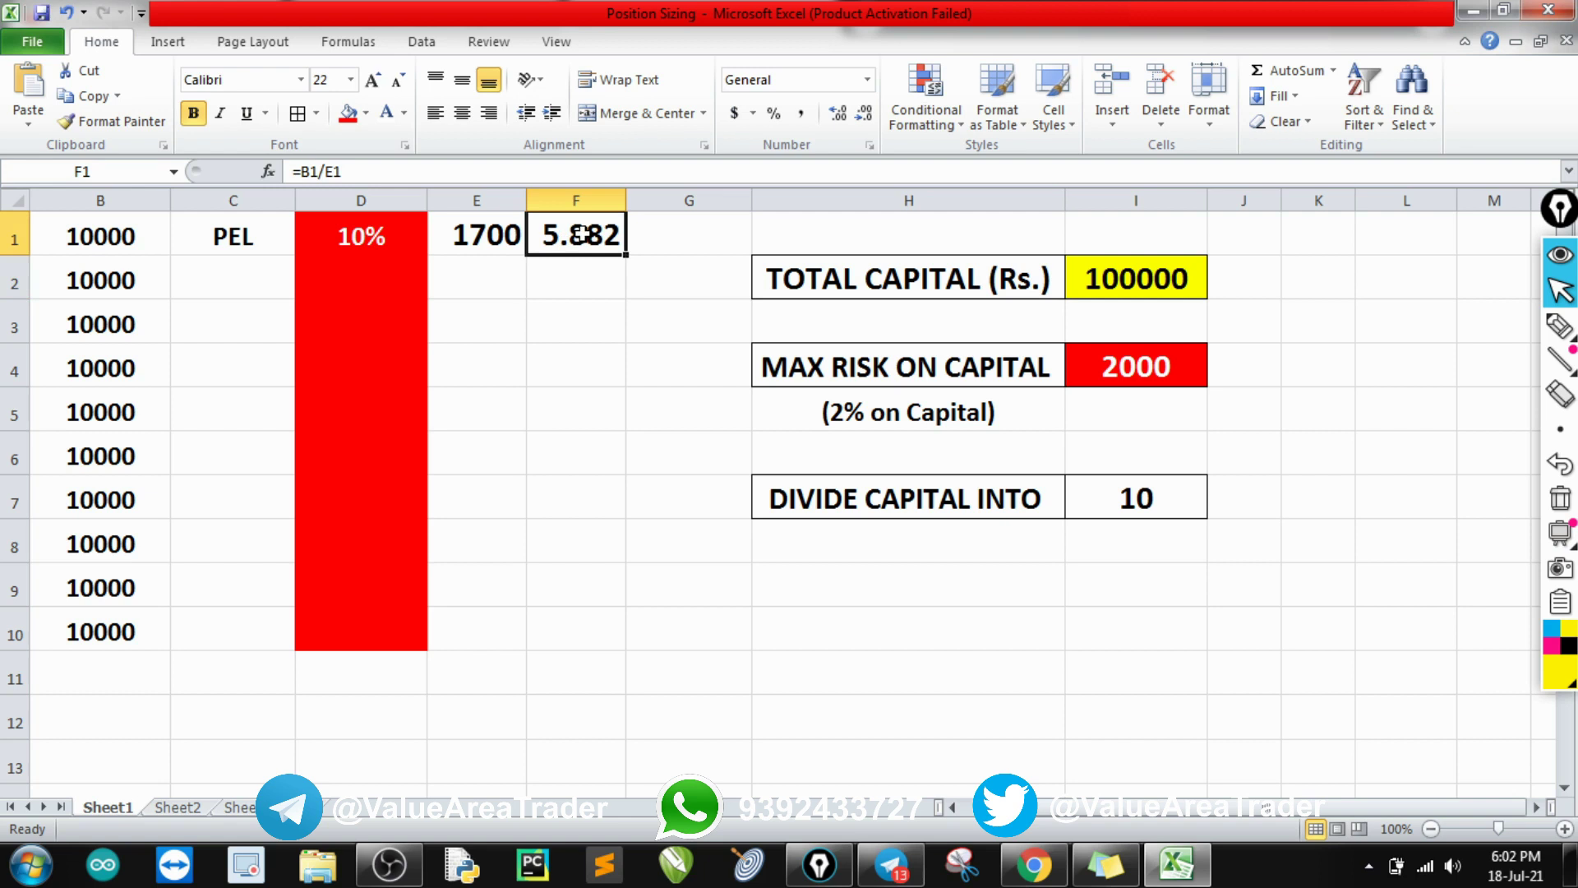
{"action": "type", "text": "6"}
{"action": "key", "text": "Return"}
{"action": "left_click", "coordinate": [581, 234]}
{"action": "left_click", "coordinate": [564, 199]}
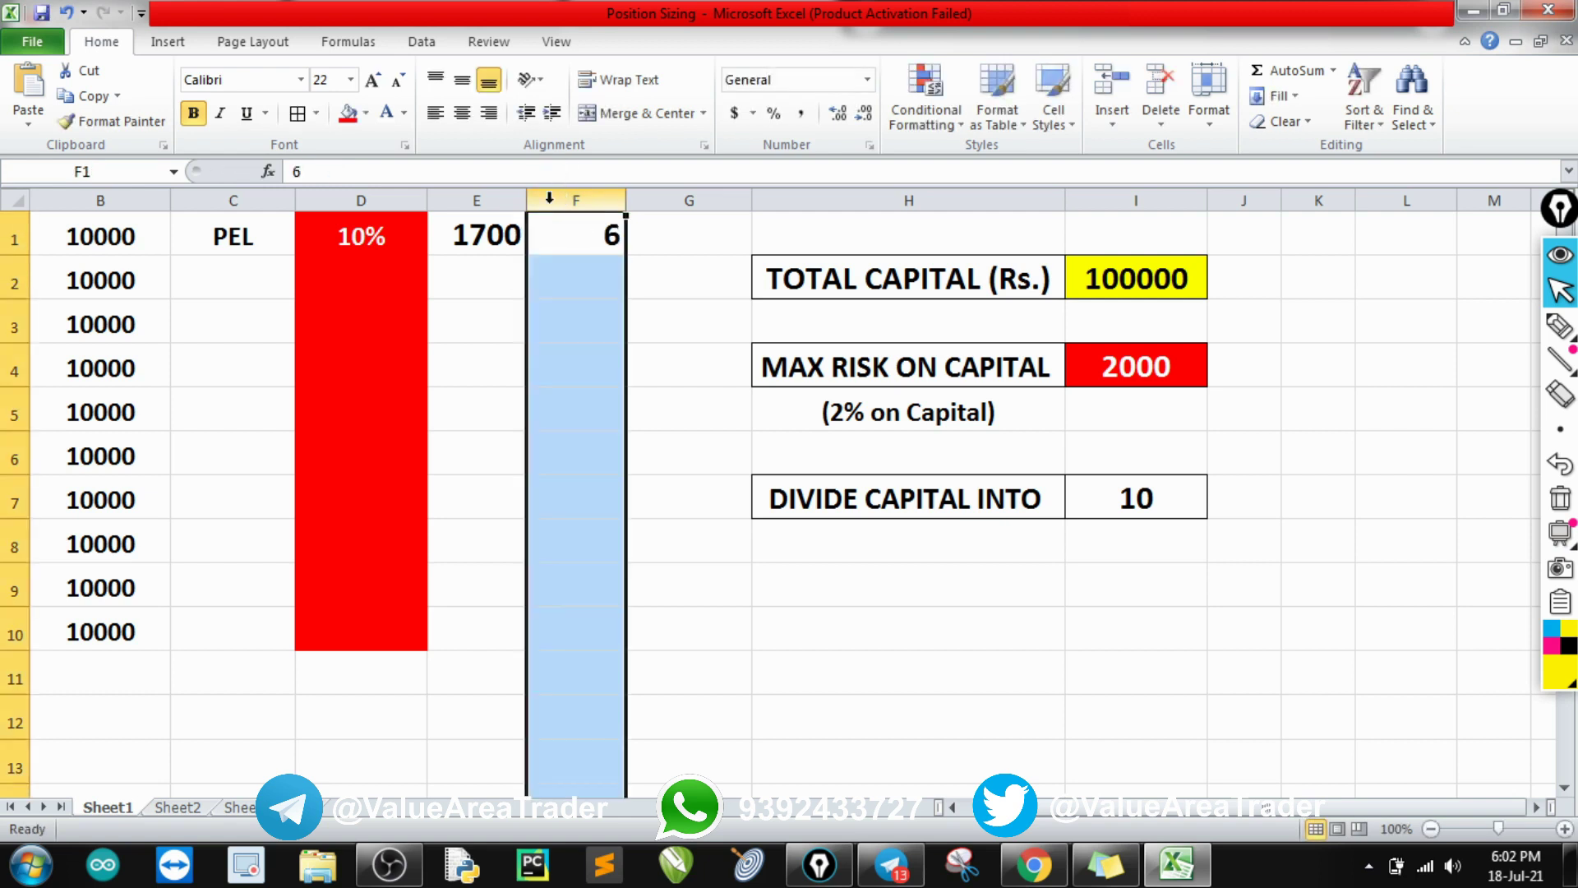
{"action": "left_click", "coordinate": [462, 113]}
{"action": "left_click", "coordinate": [587, 280]}
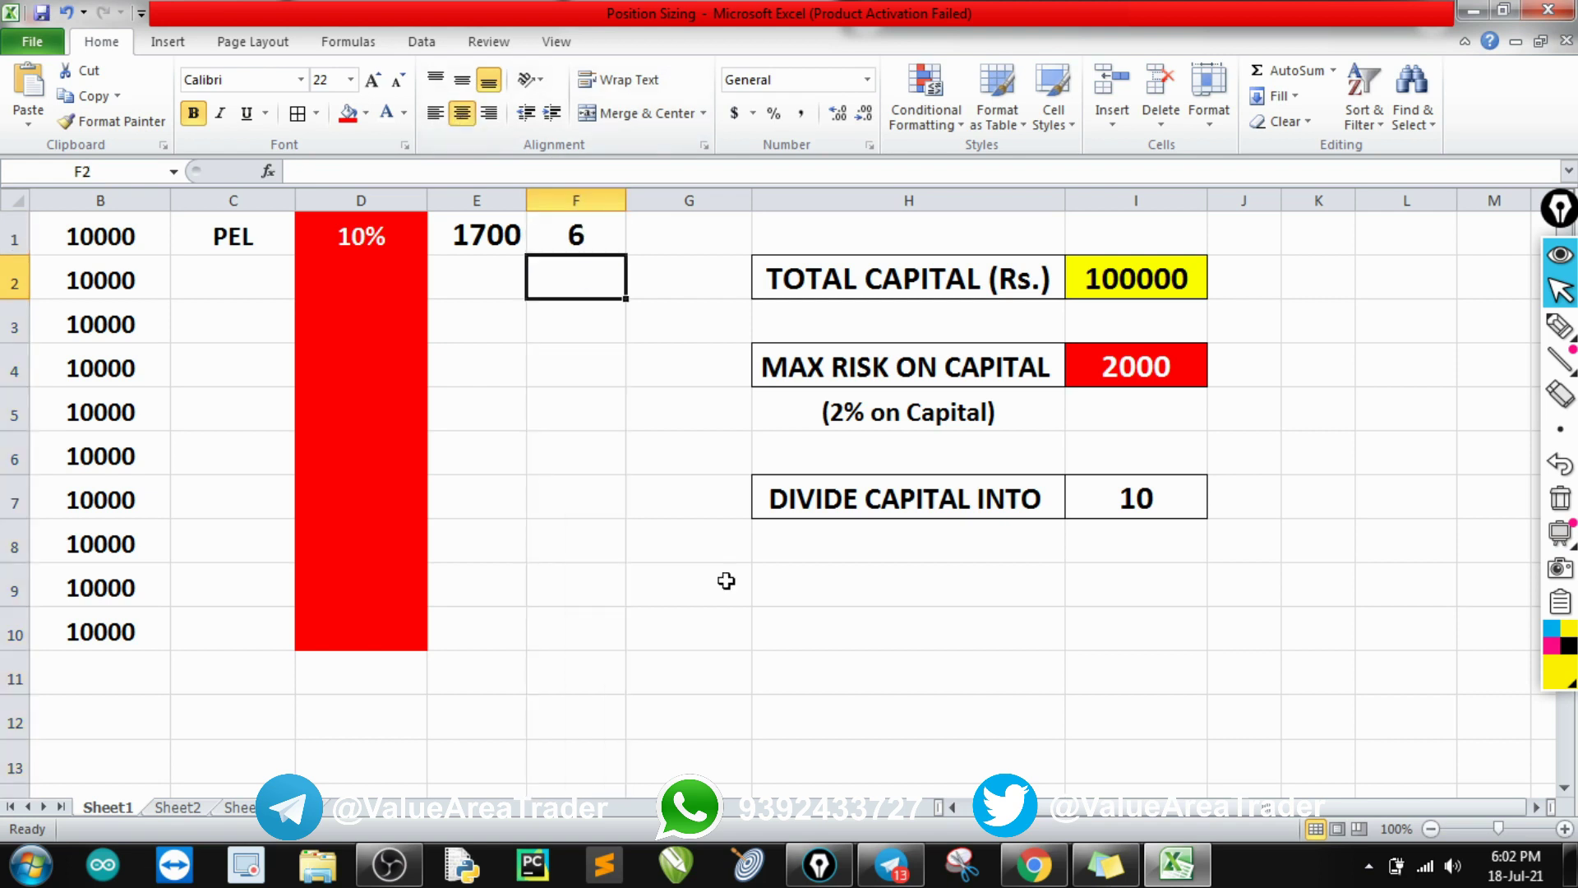
Glance at the PEL chart, return to the workbook and circle the total capital value with the pen, clearing the mark.
{"action": "left_click", "coordinate": [1034, 865]}
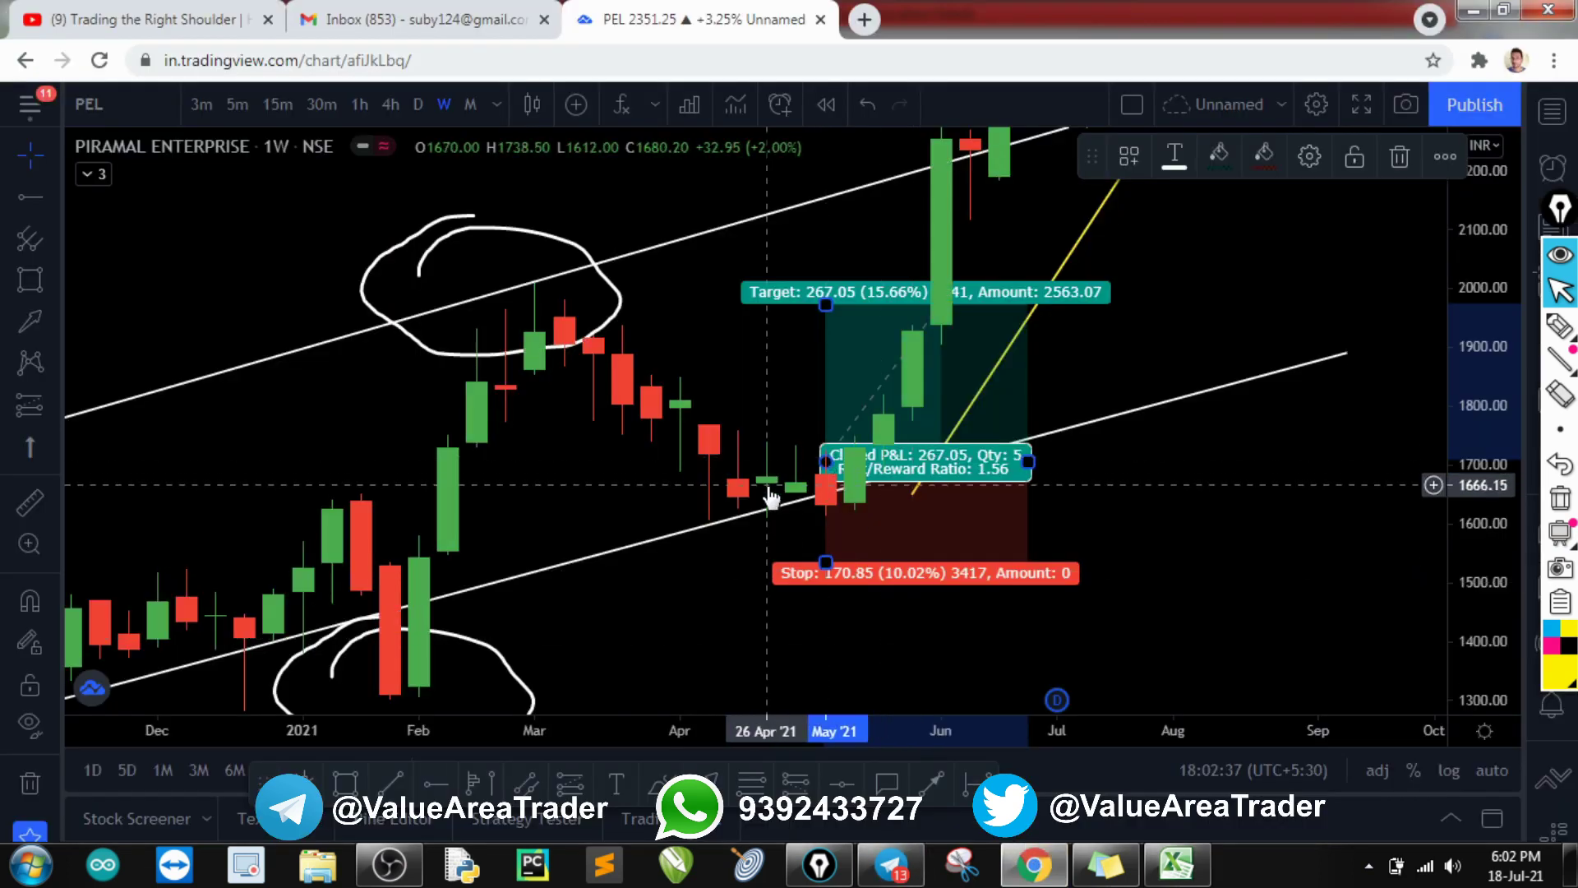
{"action": "key", "text": "alt+Tab"}
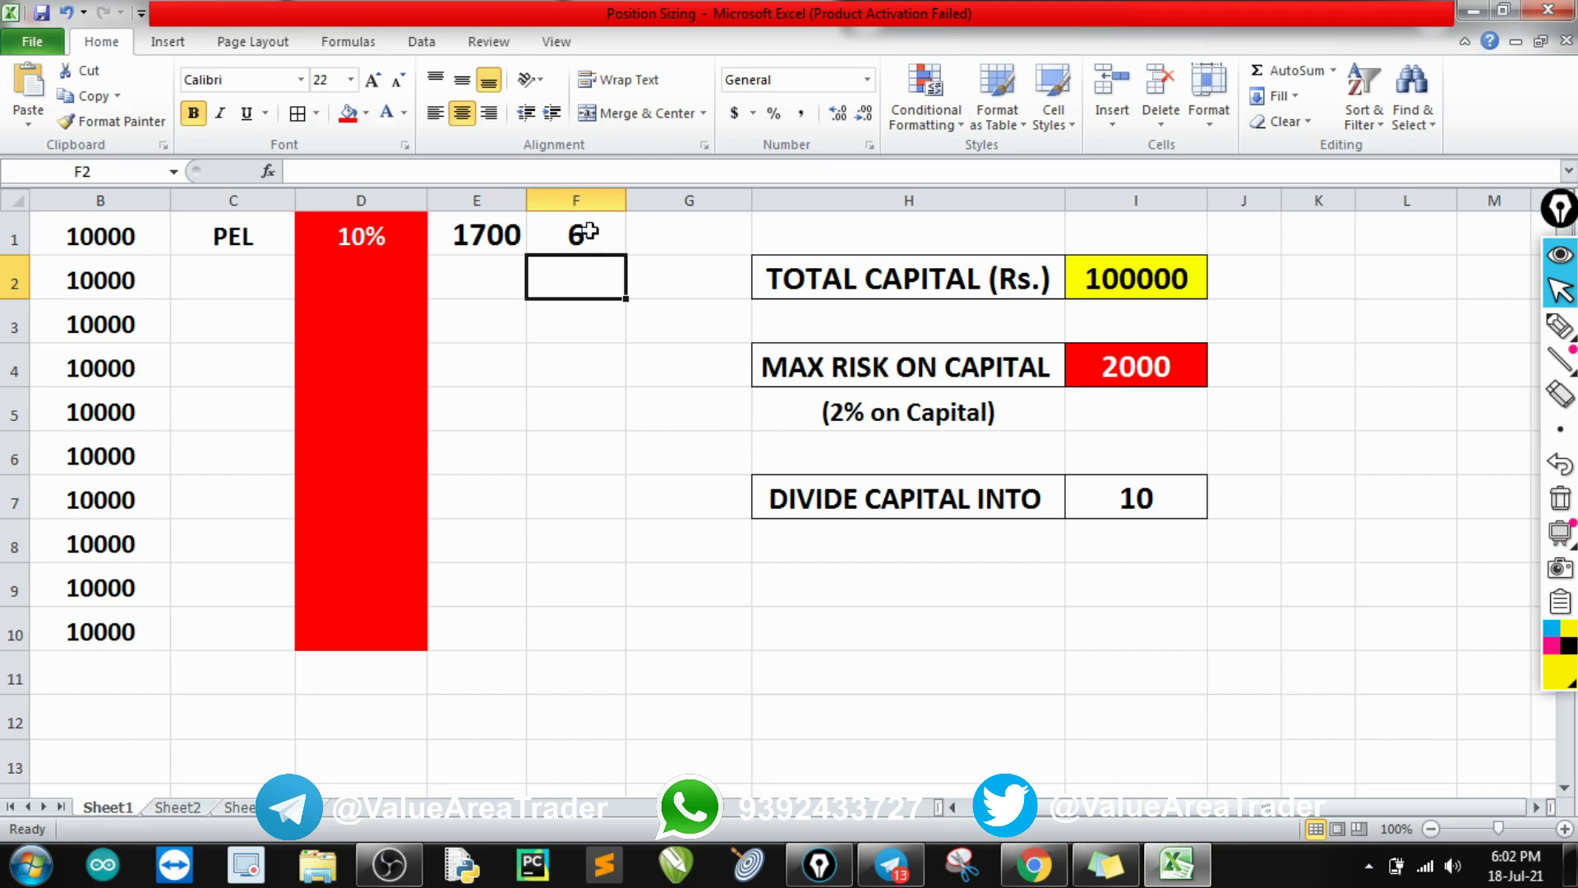
{"action": "key", "text": "ctrl+shift+3"}
{"action": "mouse_move", "coordinate": [1133, 244]}
{"action": "left_mouse_down"}
{"action": "mouse_move", "coordinate": [1096, 241]}
{"action": "mouse_move", "coordinate": [1071, 300]}
{"action": "mouse_move", "coordinate": [1174, 309]}
{"action": "left_mouse_up"}
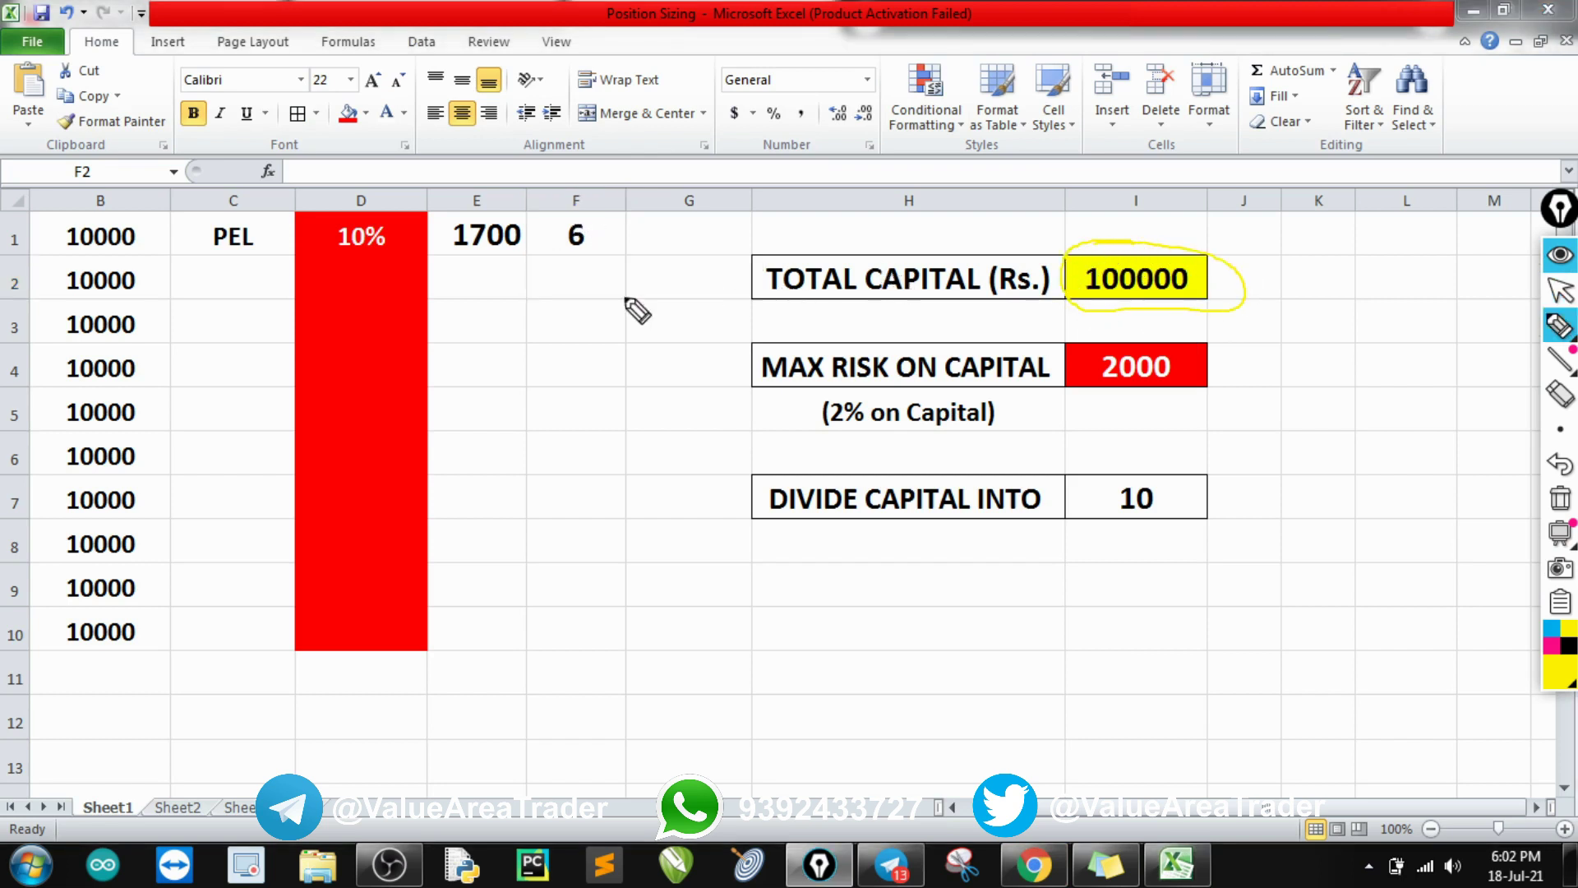
{"action": "key", "text": "Escape"}
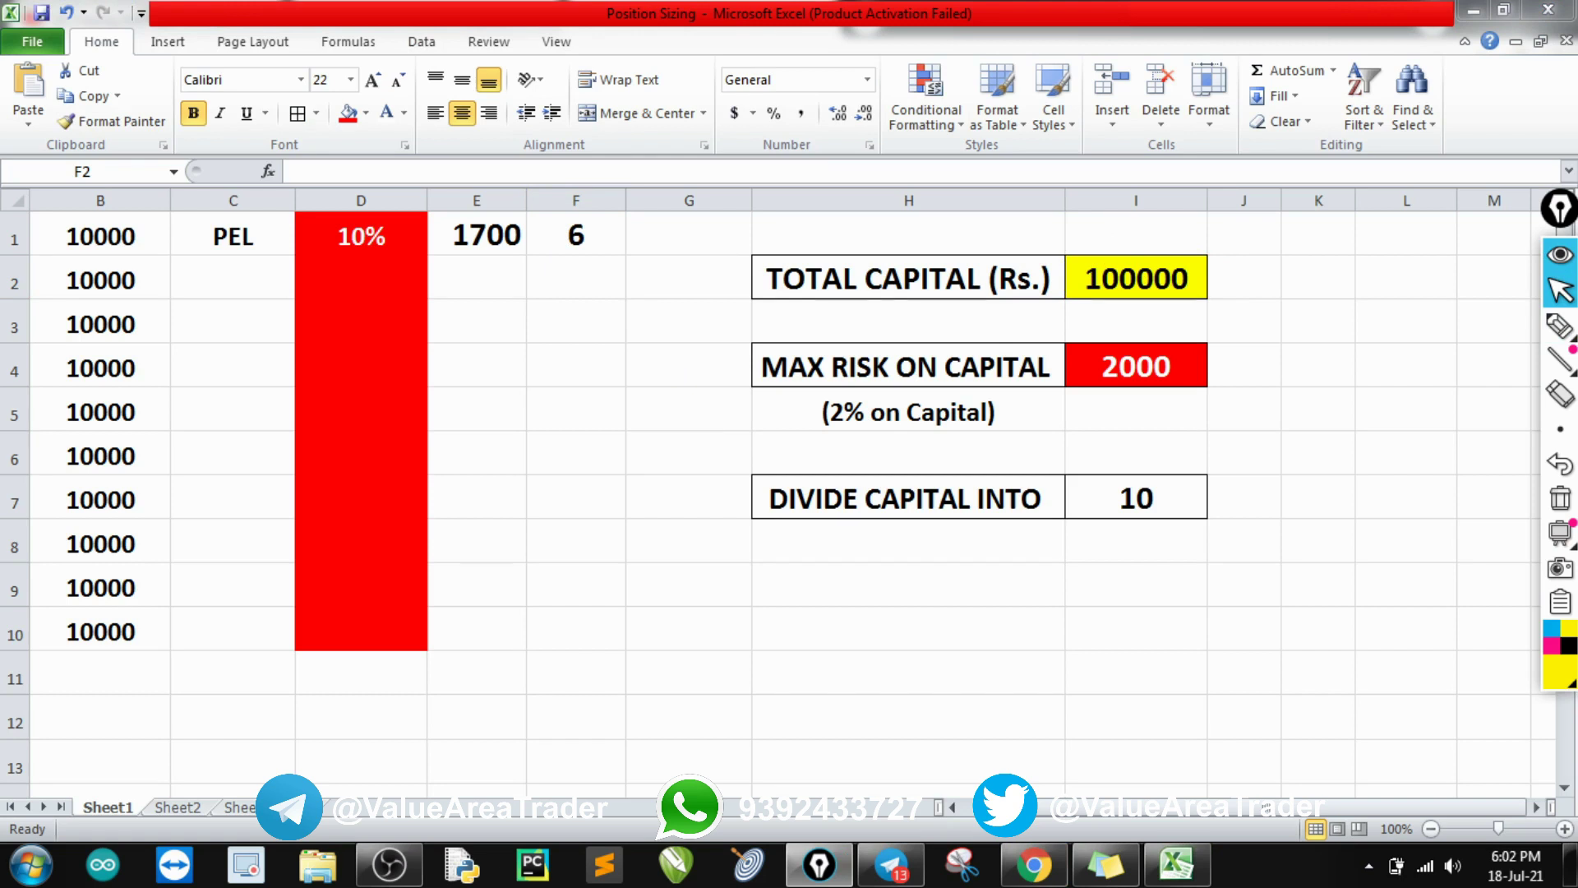
Switch to the PEL chart and draw a pen line at the entry level with a curve down to the stop, clearing the drawing.
{"action": "left_click", "coordinate": [1035, 865]}
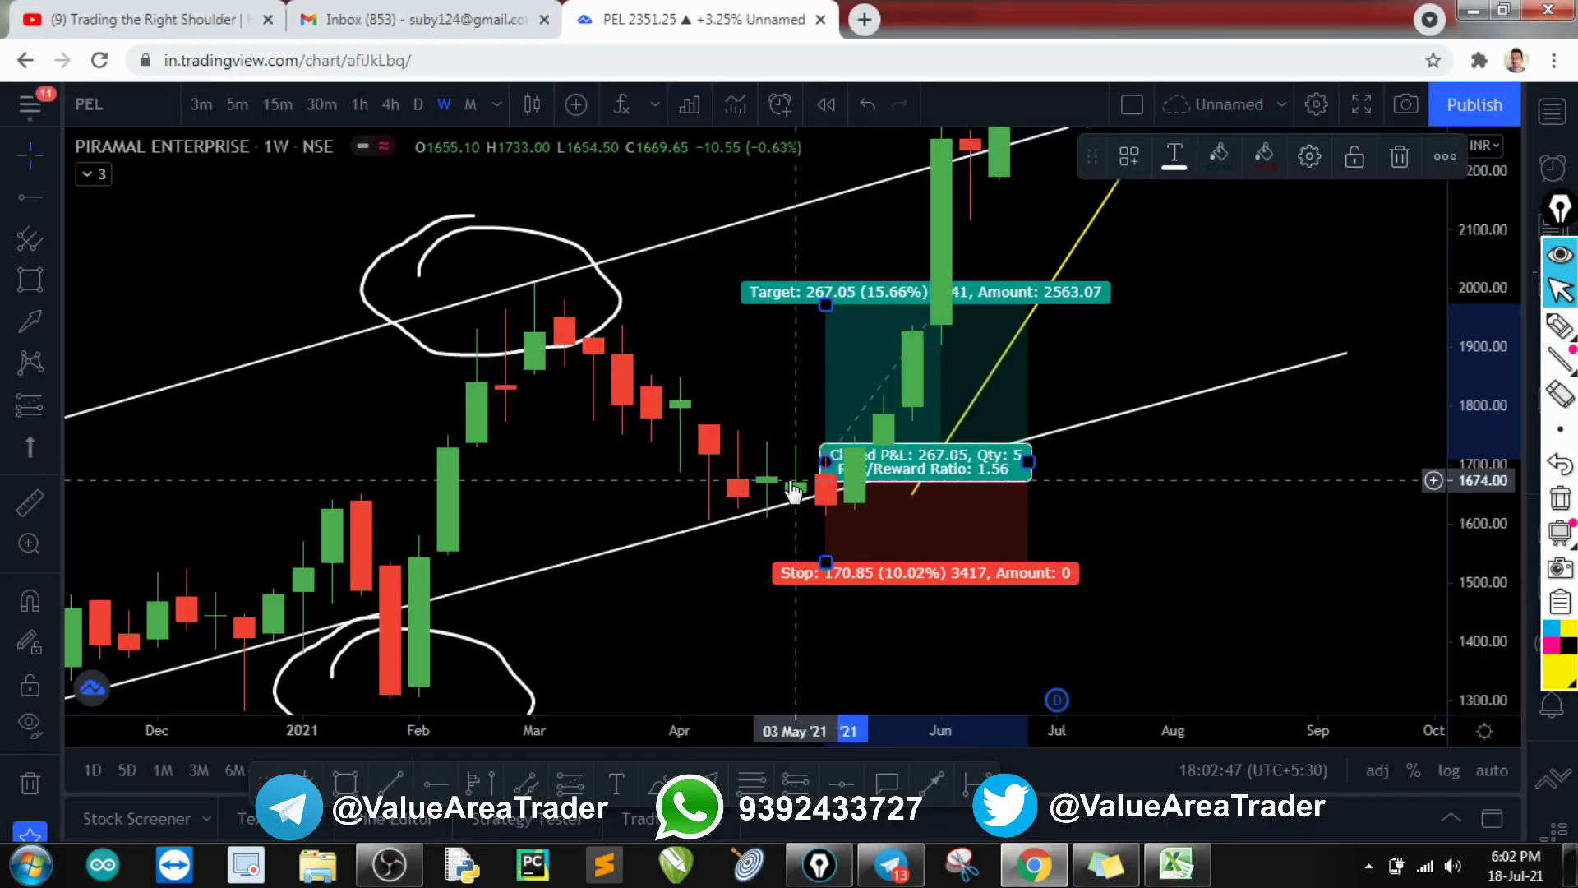
{"action": "key", "text": "ctrl+shift+h"}
{"action": "mouse_move", "coordinate": [666, 478]}
{"action": "left_mouse_down"}
{"action": "mouse_move", "coordinate": [916, 484]}
{"action": "mouse_move", "coordinate": [838, 503]}
{"action": "mouse_move", "coordinate": [856, 558]}
{"action": "left_mouse_up"}
{"action": "key", "text": "ctrl+shift+2"}
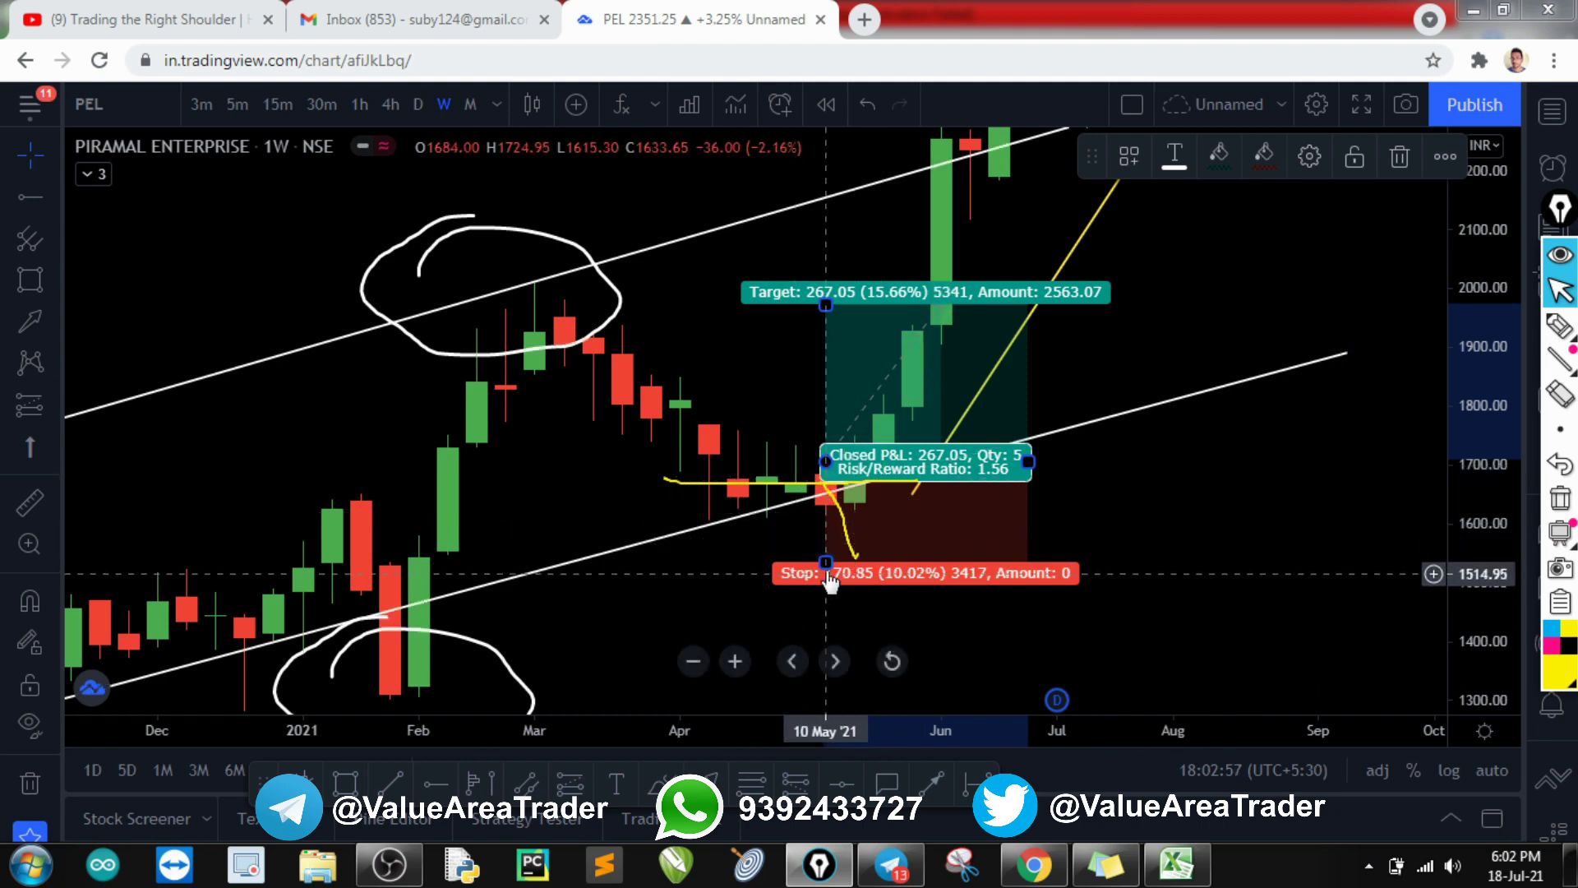
{"action": "key", "text": "ctrl+shift+7"}
{"action": "left_click", "coordinate": [1112, 498]}
Draw pen curves from the entry candle up the rally and down to the stop, and mark the stop distance beside the price scale.
{"action": "key", "text": "ctrl+shift+3"}
{"action": "mouse_move", "coordinate": [769, 494]}
{"action": "left_mouse_down"}
{"action": "mouse_move", "coordinate": [880, 391]}
{"action": "mouse_move", "coordinate": [956, 171]}
{"action": "left_mouse_up"}
{"action": "mouse_move", "coordinate": [818, 497]}
{"action": "left_mouse_down"}
{"action": "mouse_move", "coordinate": [789, 489]}
{"action": "mouse_move", "coordinate": [878, 605]}
{"action": "left_mouse_up"}
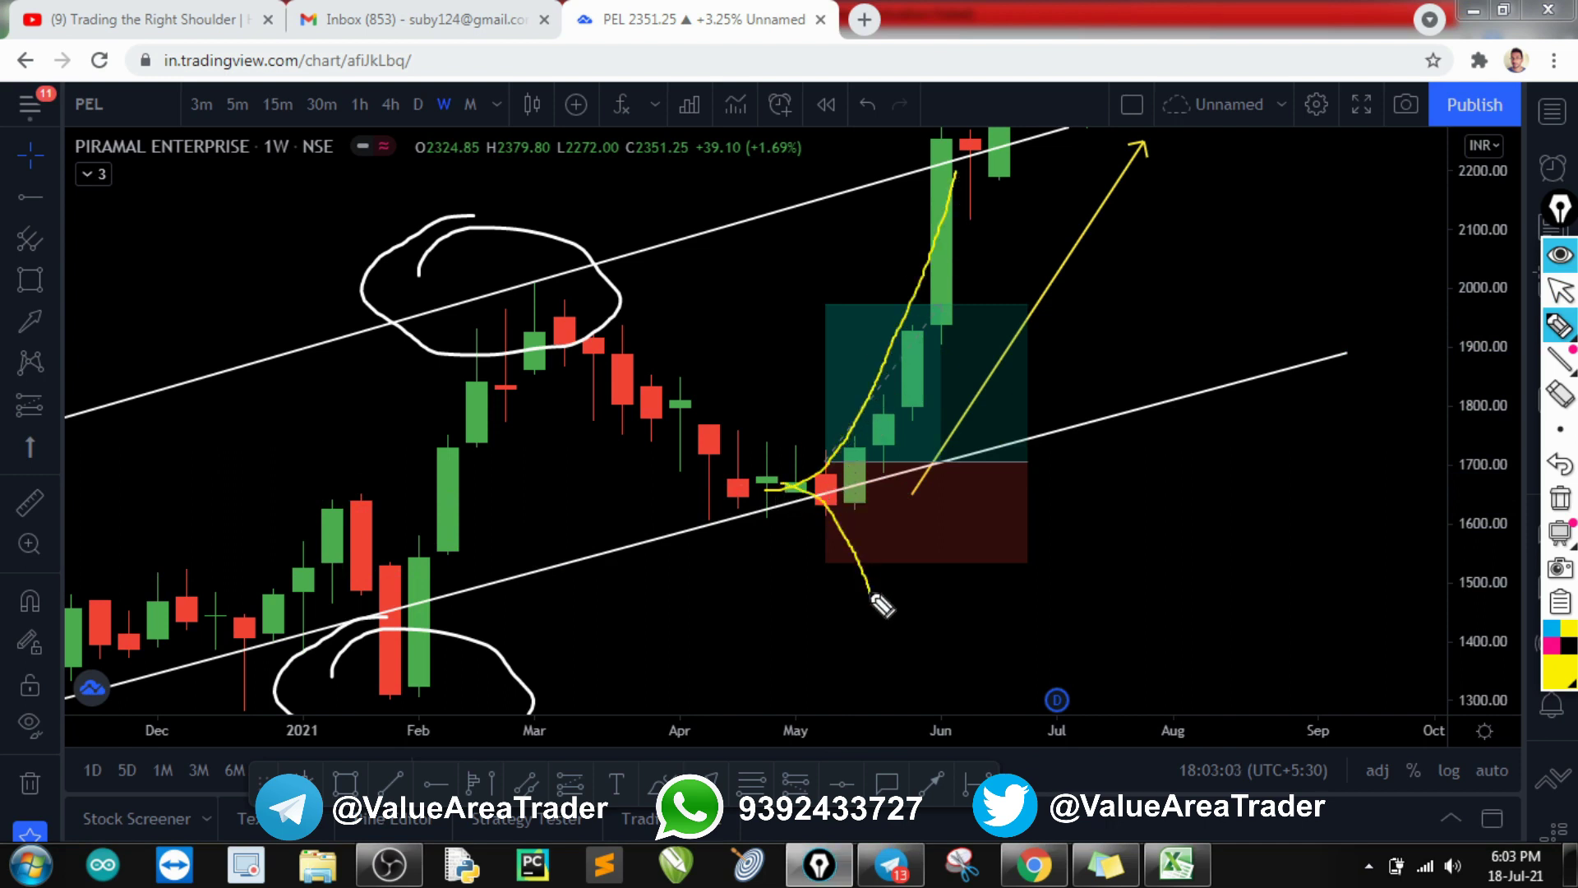
{"action": "left_click_drag", "start_coordinate": [802, 470], "coordinate": [869, 573]}
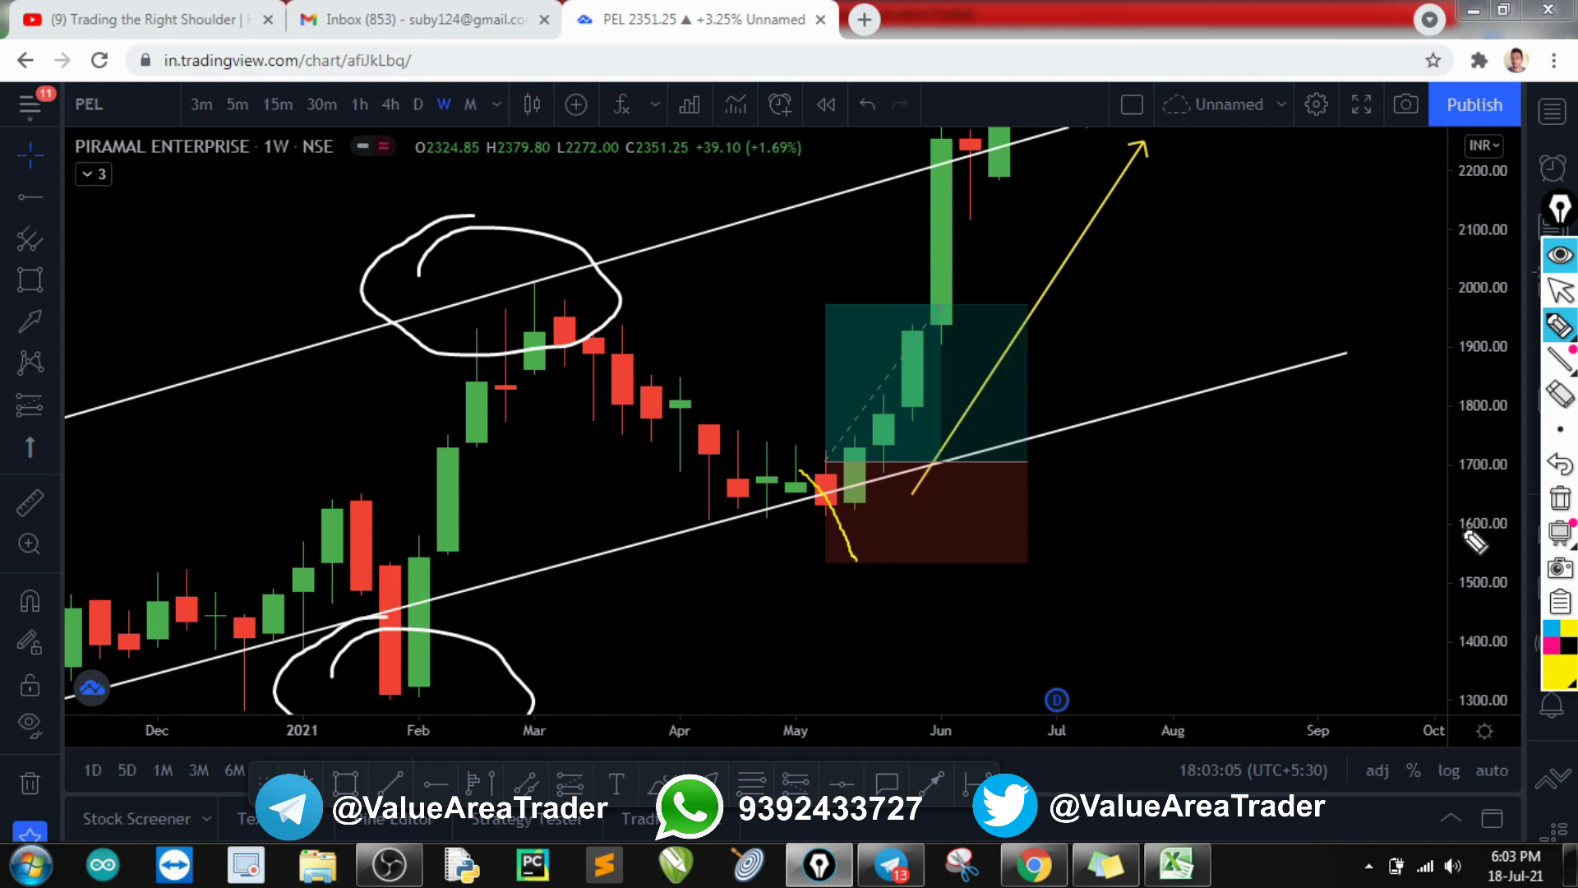
{"action": "left_click_drag", "start_coordinate": [1437, 459], "coordinate": [1443, 532]}
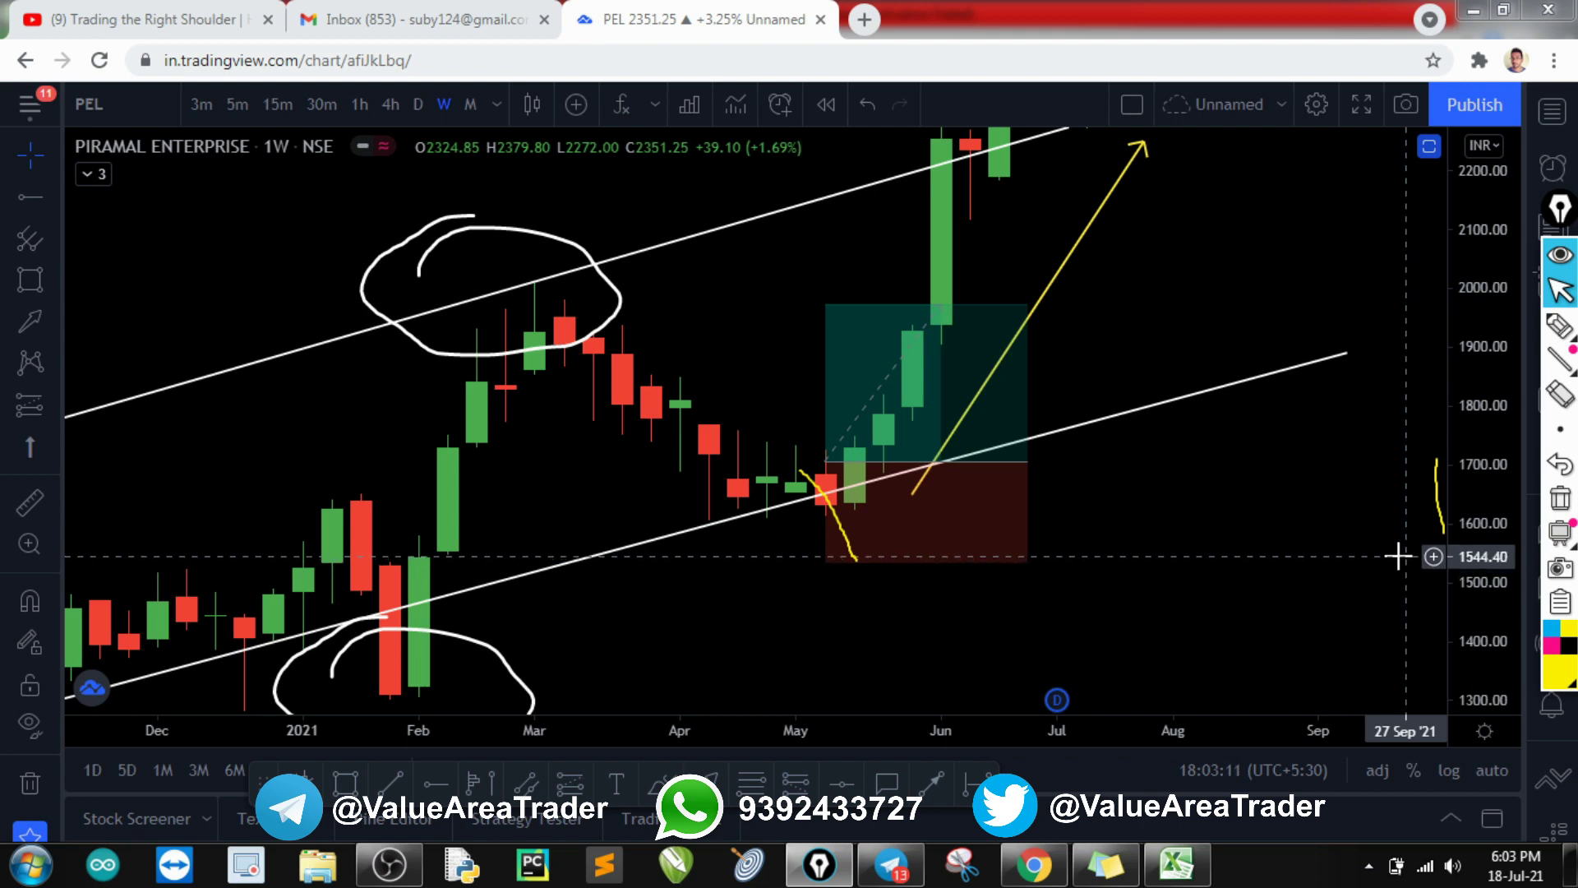
{"action": "left_click", "coordinate": [917, 539]}
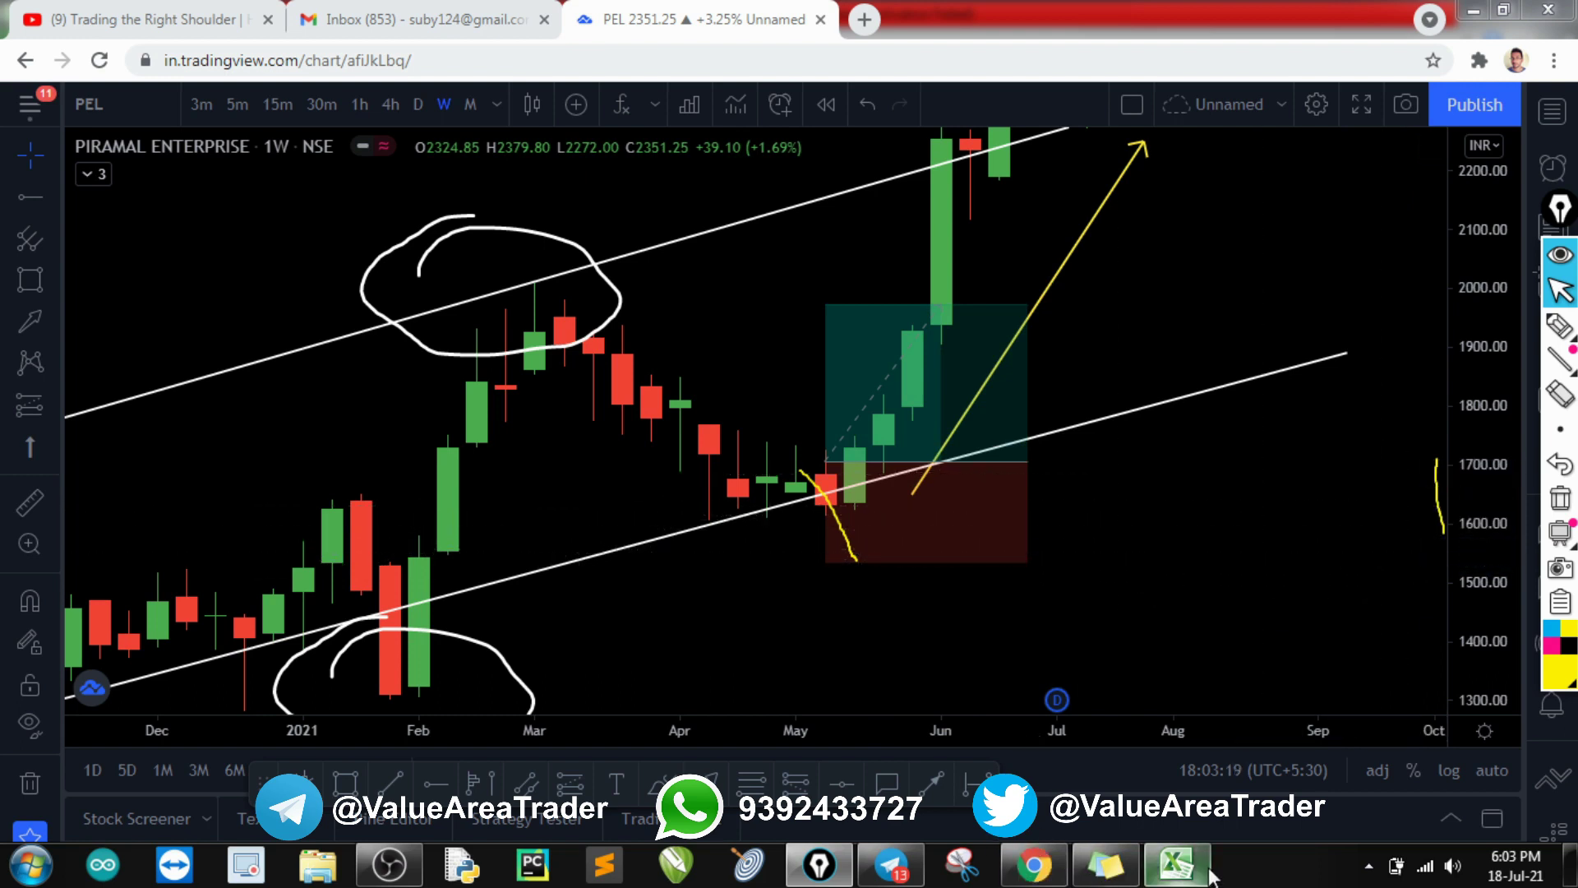
Switch to the Position Sizing workbook and enter -150 in cell G1 as the loss per share.
{"action": "left_click", "coordinate": [1178, 865]}
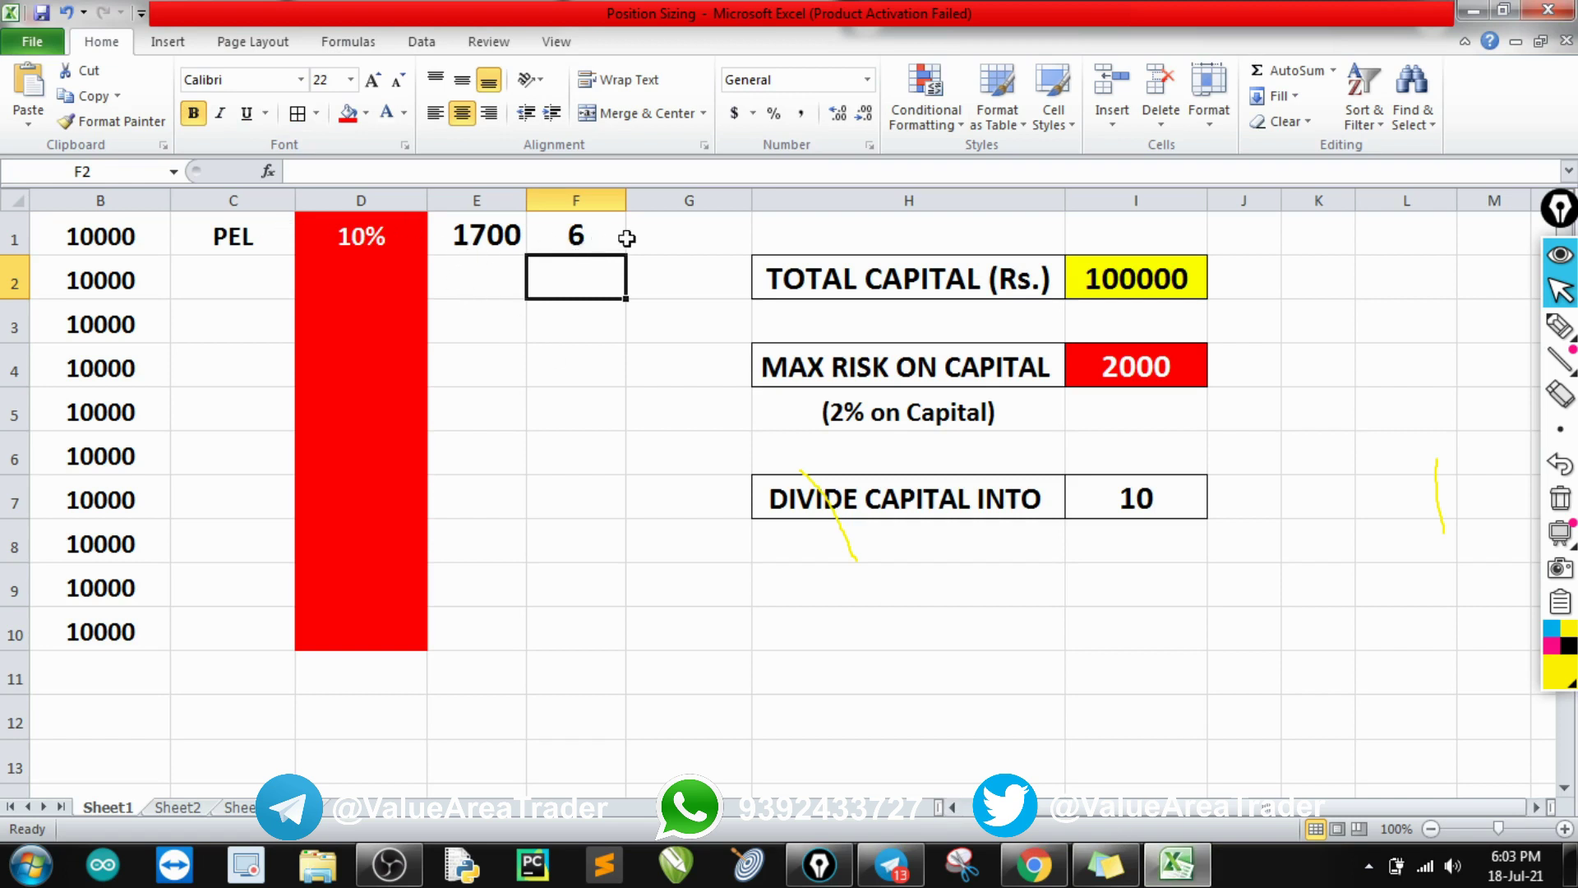
{"action": "left_click", "coordinate": [669, 238]}
{"action": "type", "text": "-150"}
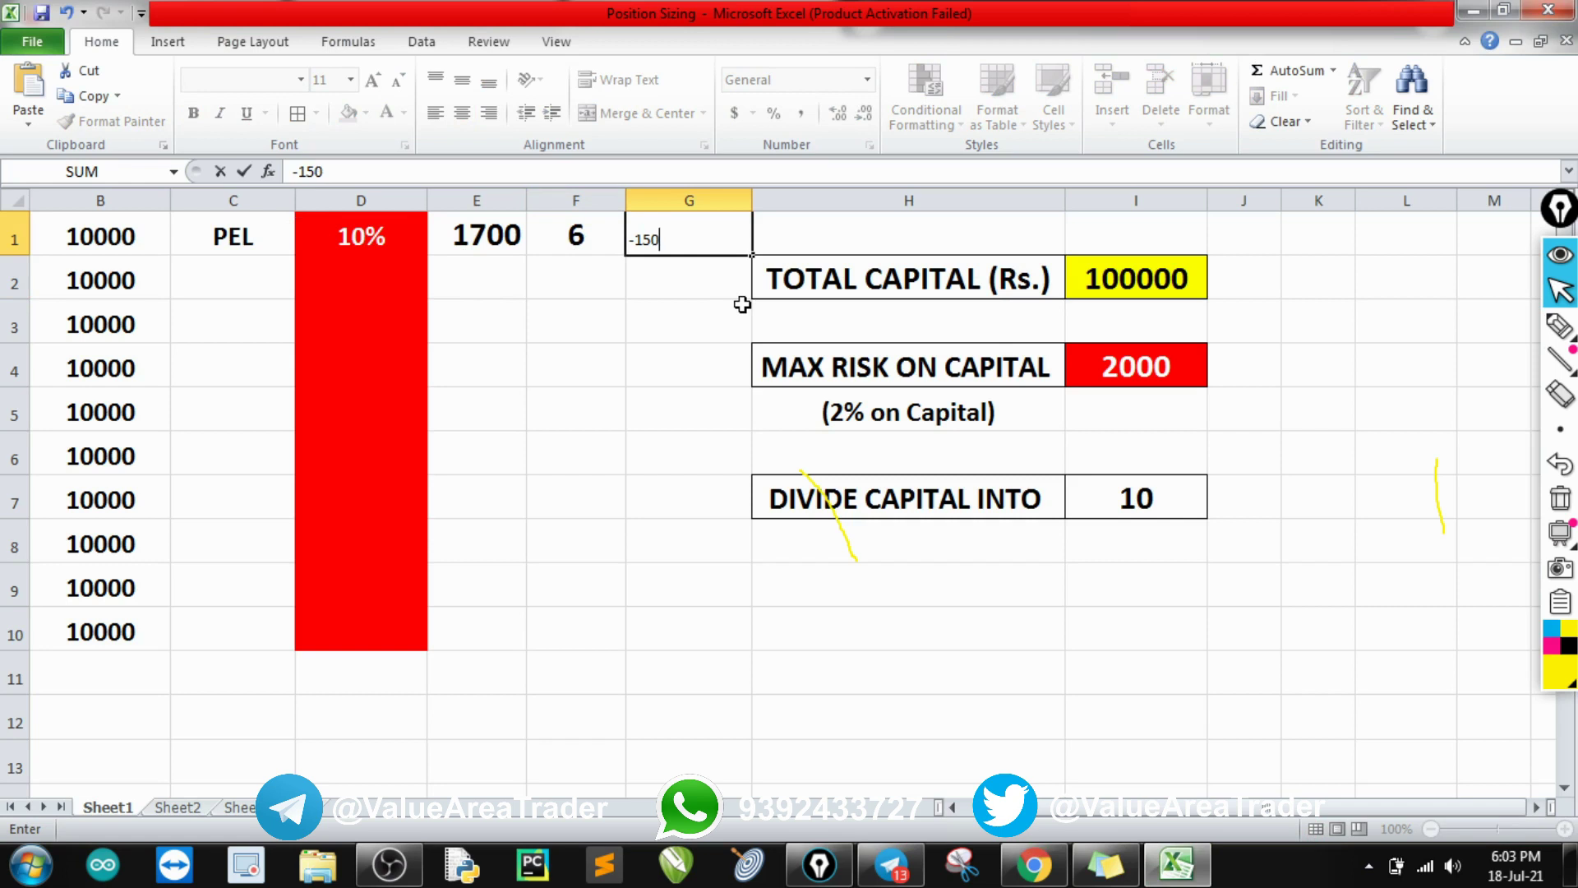
{"action": "left_click", "coordinate": [708, 318]}
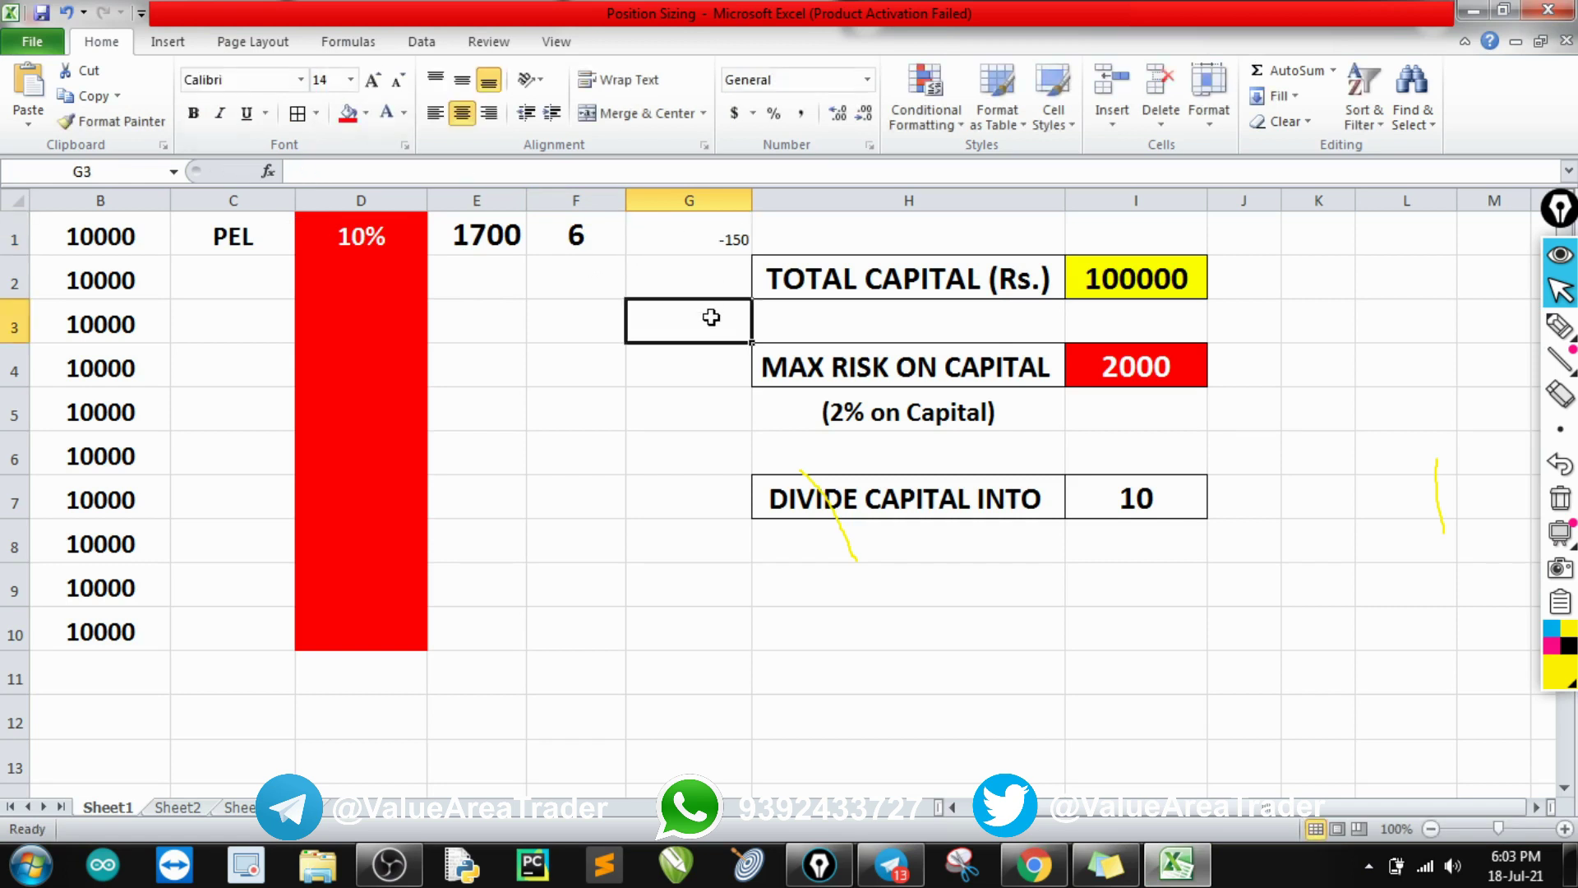
Format column G as bold with font size 22.
{"action": "left_click", "coordinate": [672, 217]}
{"action": "left_click", "coordinate": [675, 203]}
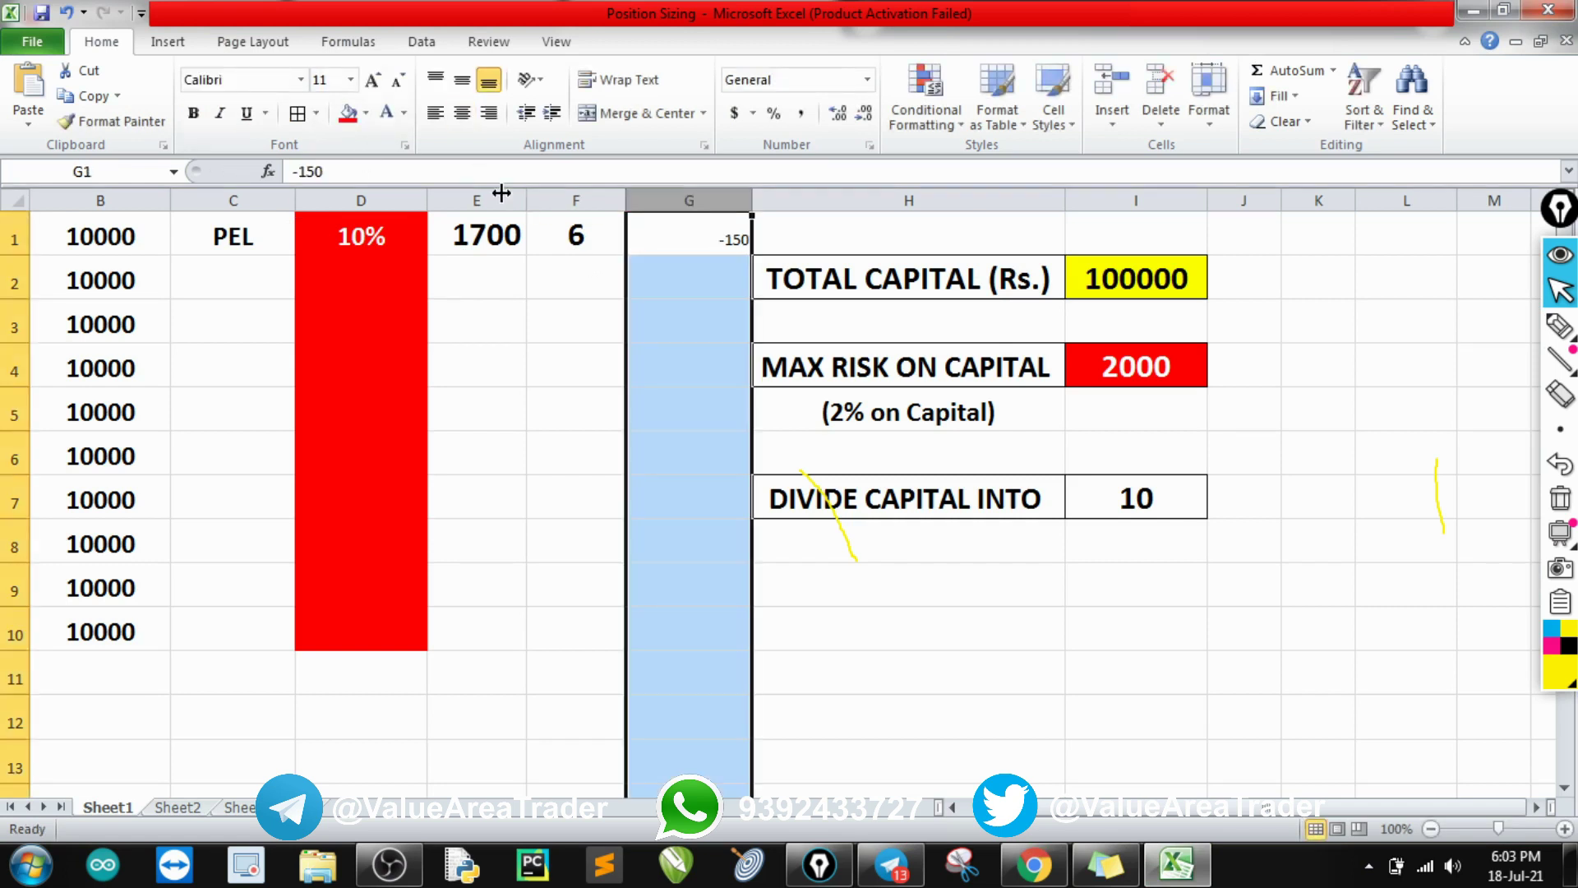
{"action": "left_click", "coordinate": [351, 80]}
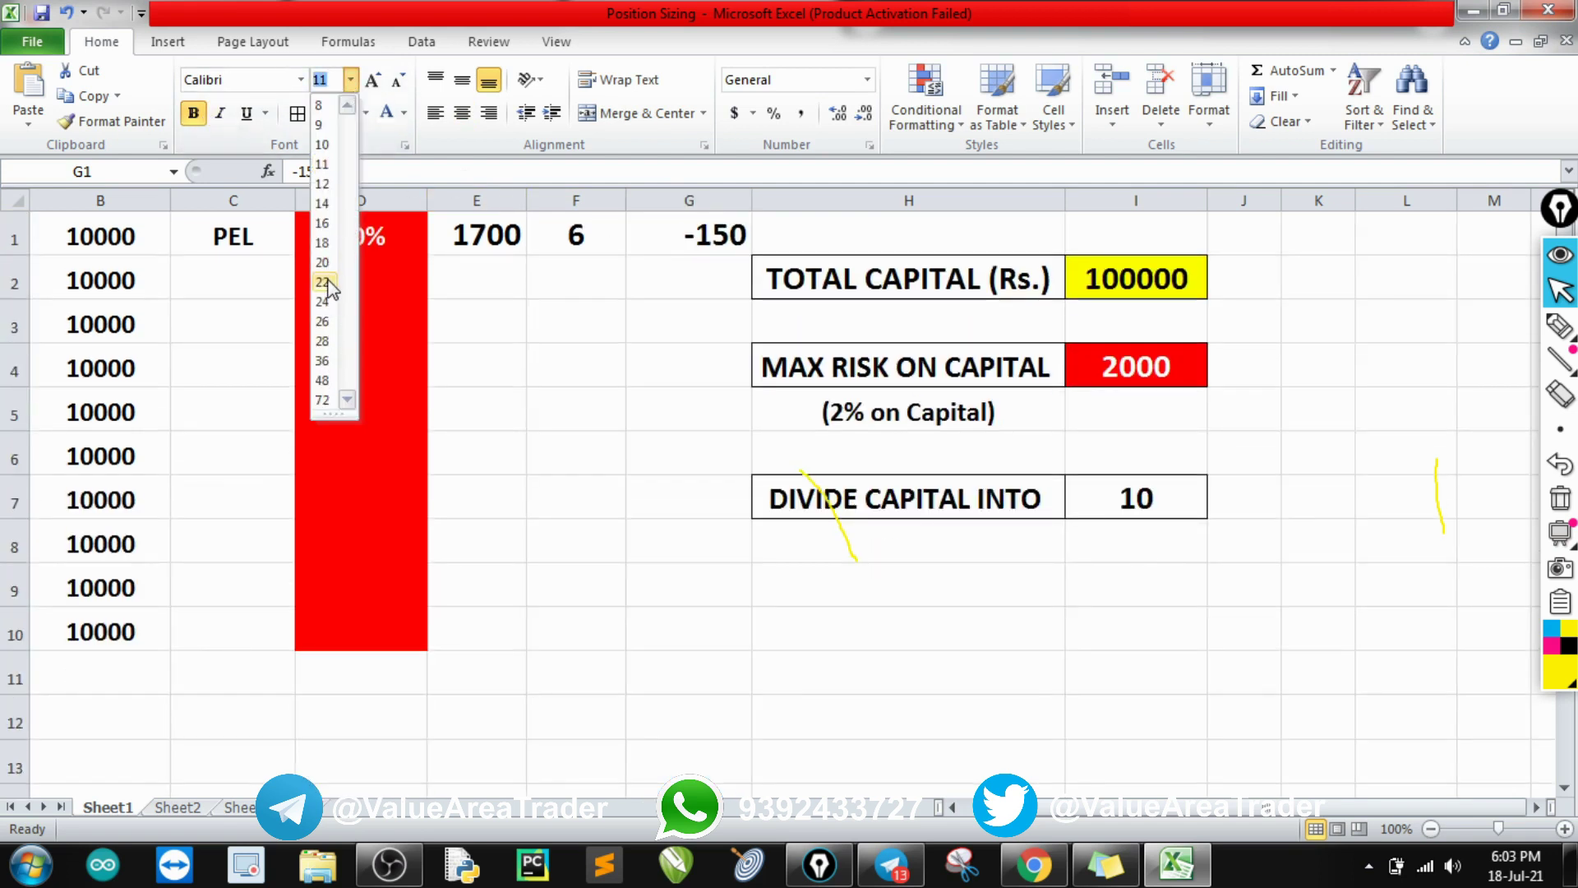
{"action": "left_click", "coordinate": [322, 282]}
{"action": "left_click", "coordinate": [711, 301]}
Insert an entire column at cell G1 and move the -150 value back into G1.
{"action": "left_click", "coordinate": [713, 238]}
{"action": "right_click", "coordinate": [712, 240]}
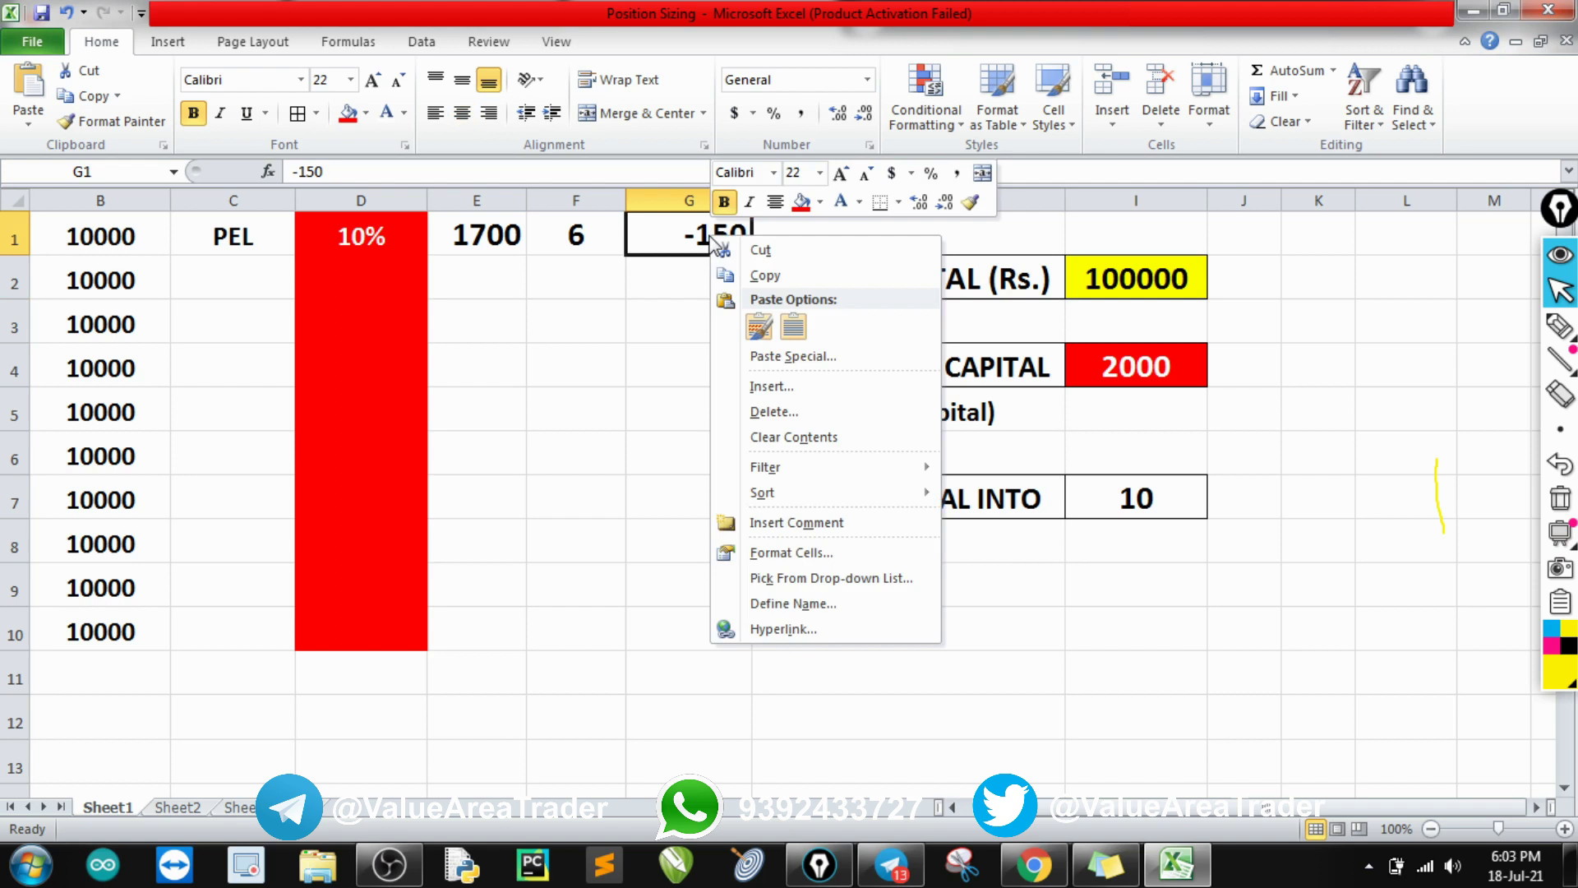
{"action": "left_click", "coordinate": [843, 387]}
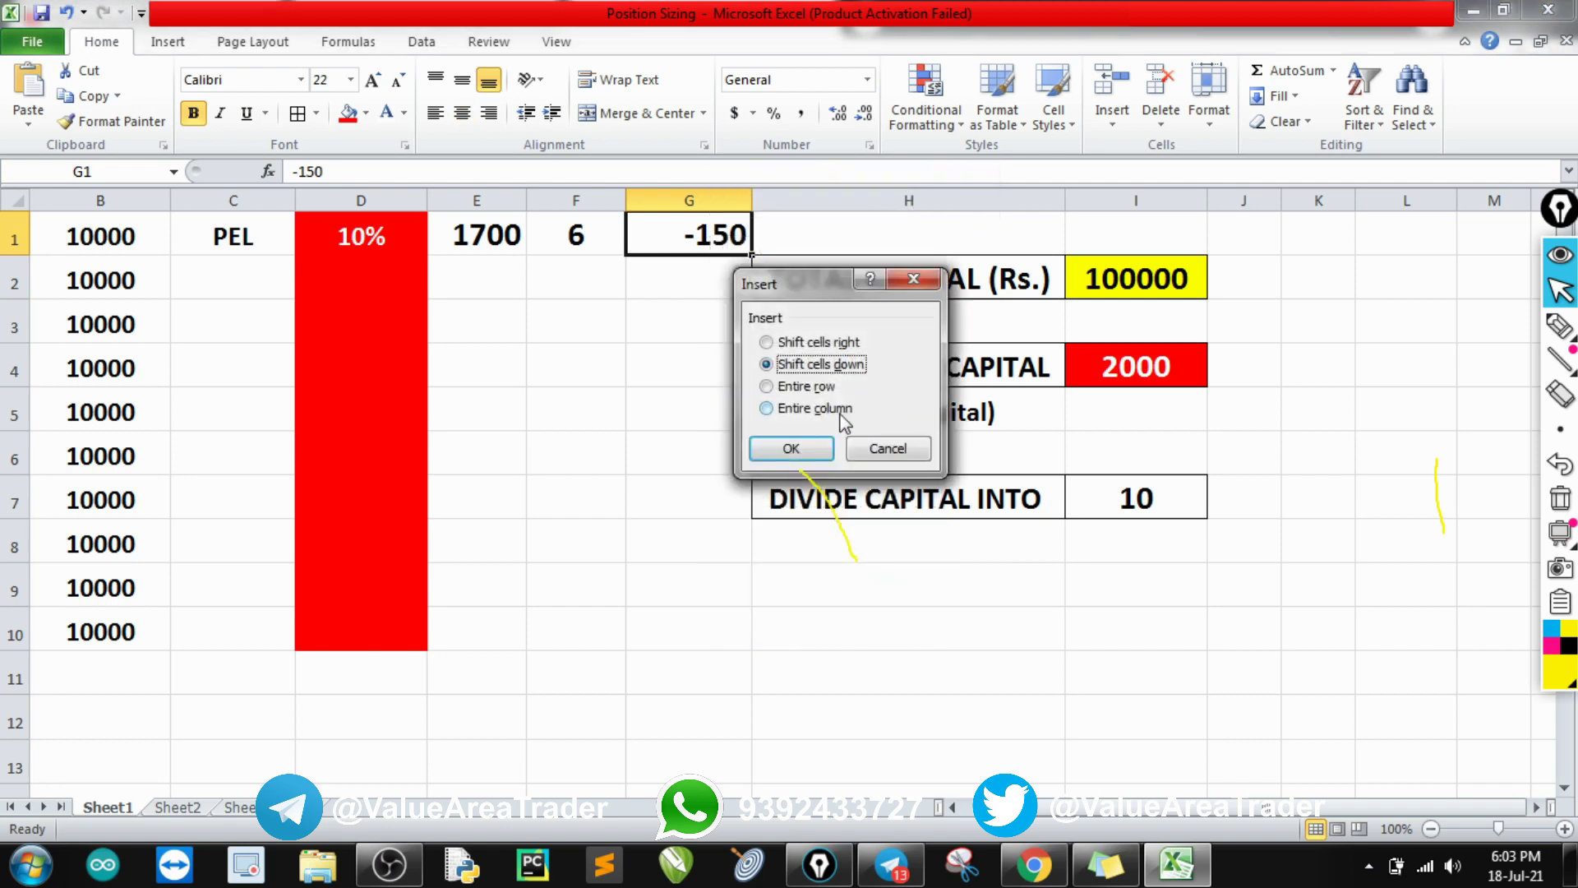
{"action": "left_click", "coordinate": [787, 391]}
{"action": "left_click", "coordinate": [808, 409]}
{"action": "left_click", "coordinate": [792, 448]}
{"action": "left_click", "coordinate": [771, 236]}
{"action": "left_click_drag", "start_coordinate": [782, 215], "coordinate": [675, 238]}
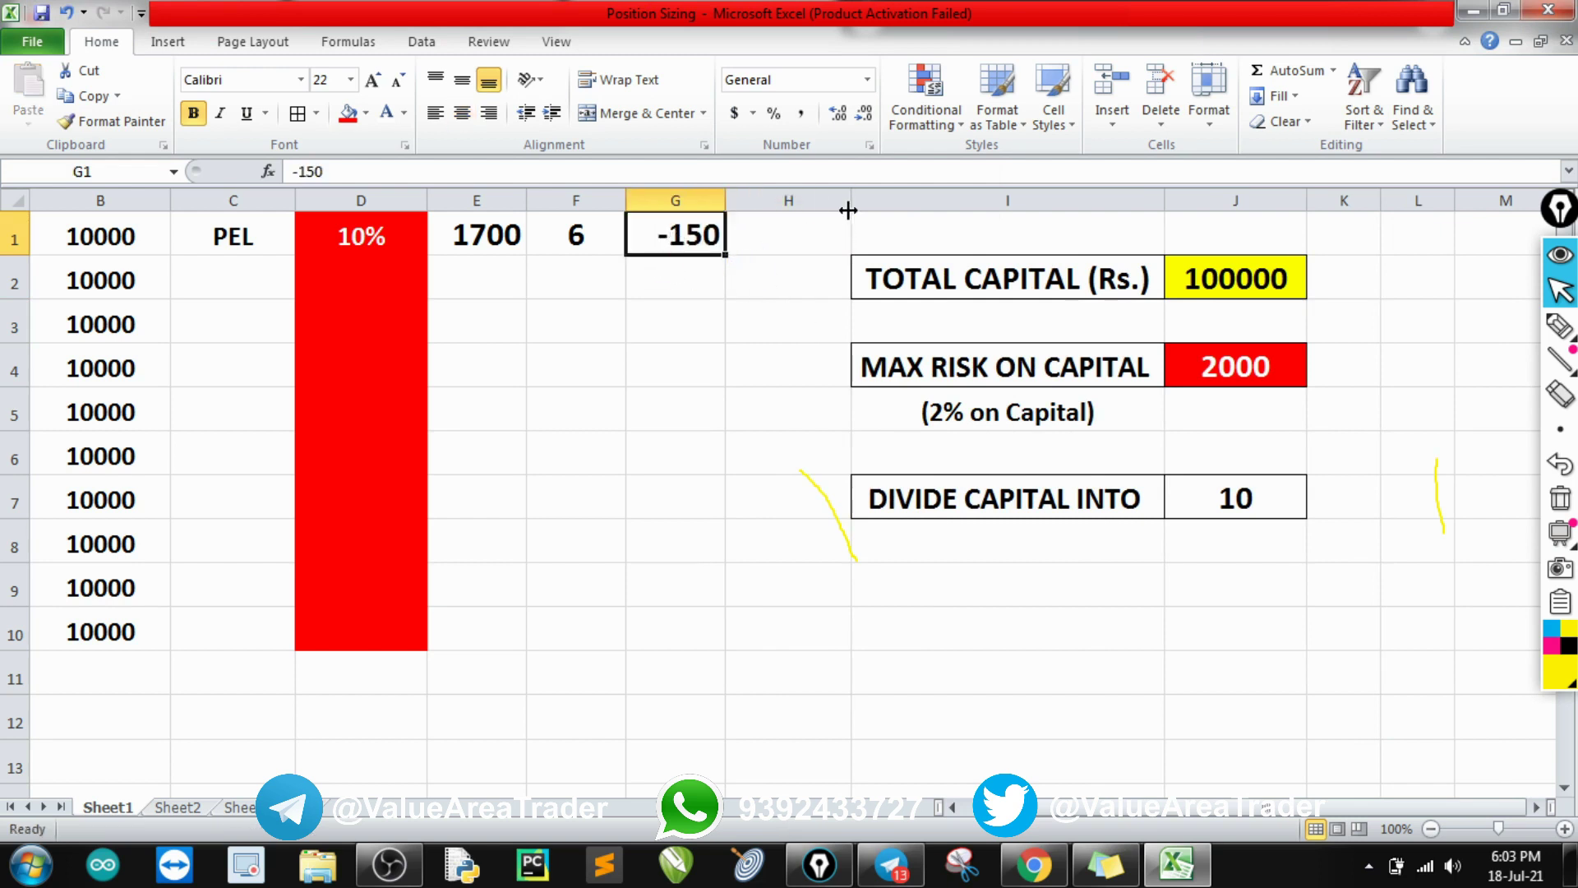
Circle the value in cell G1 with the pen, clear all pen marks and set the pen colour to black.
{"action": "left_click", "coordinate": [769, 232]}
{"action": "left_click", "coordinate": [679, 238]}
{"action": "key", "text": "ctrl+shift+3"}
{"action": "mouse_move", "coordinate": [677, 220]}
{"action": "left_mouse_down"}
{"action": "mouse_move", "coordinate": [649, 257]}
{"action": "mouse_move", "coordinate": [647, 212]}
{"action": "left_mouse_up"}
{"action": "left_click", "coordinate": [1560, 498]}
{"action": "key", "text": "ctrl+shift+2"}
{"action": "left_click", "coordinate": [1568, 645]}
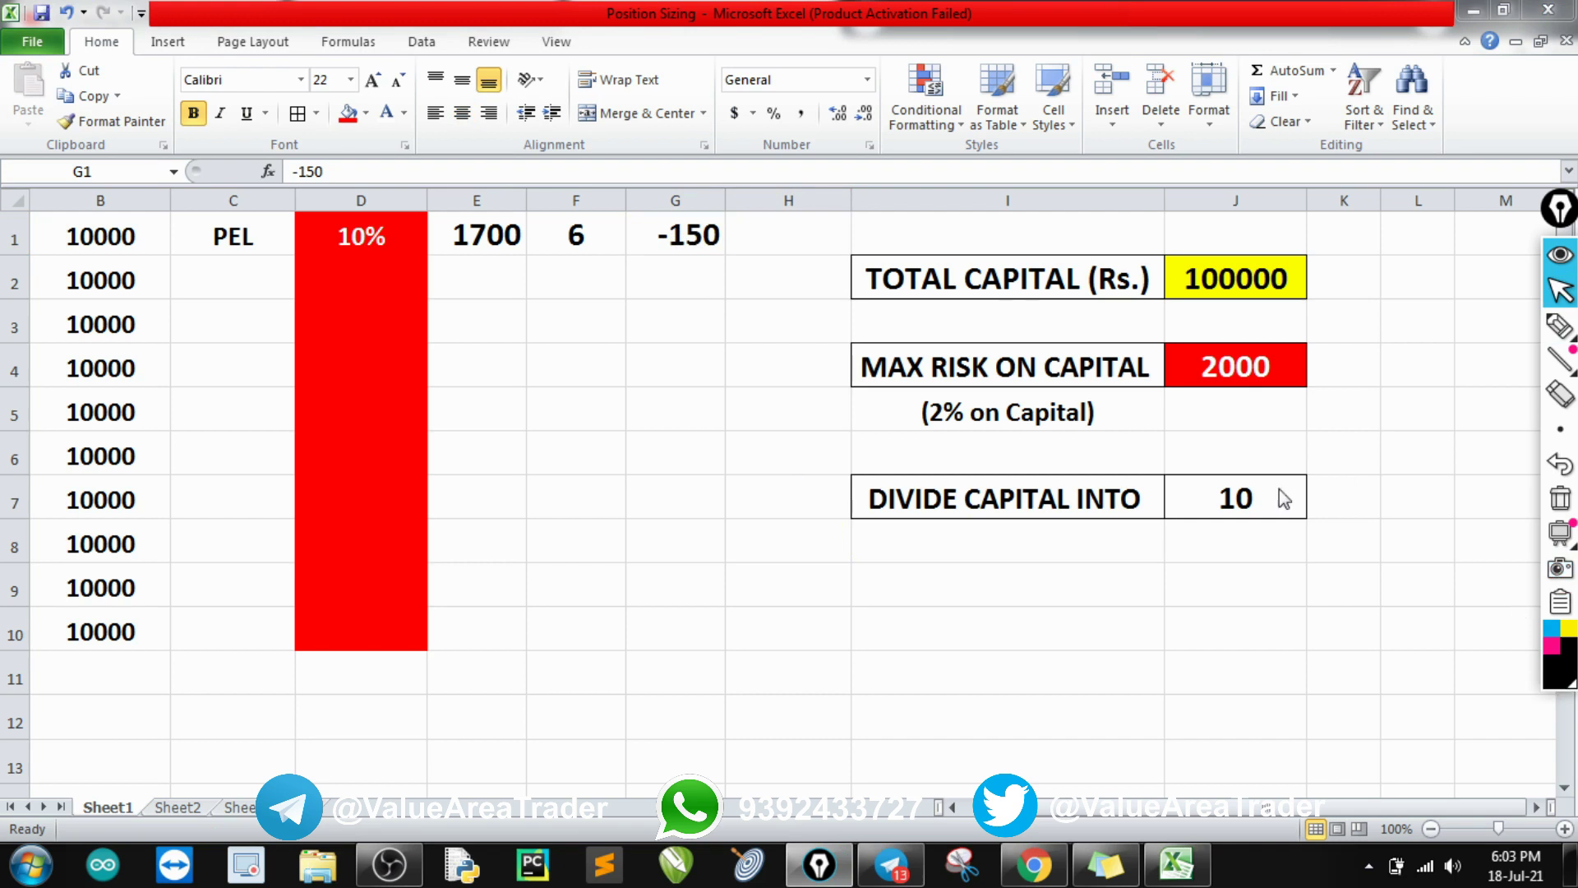
Calculate the total loss in cell H1 by multiplying the loss per share by the quantity with =G1*F1.
{"action": "left_click", "coordinate": [581, 235]}
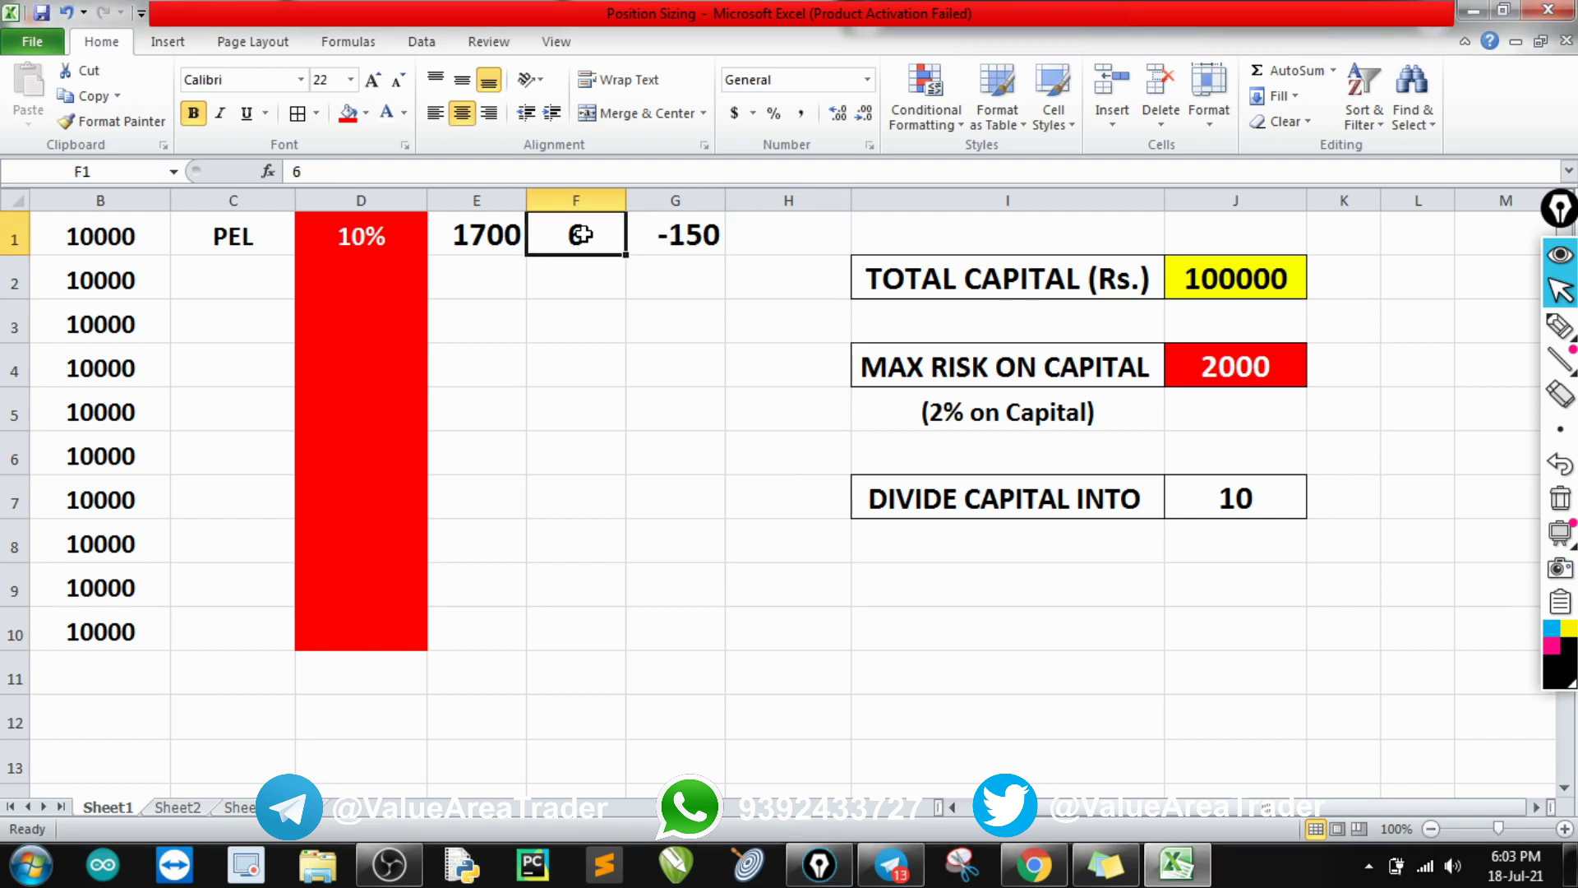
{"action": "left_click", "coordinate": [772, 237]}
{"action": "type", "text": "="}
{"action": "left_click", "coordinate": [693, 234]}
{"action": "type", "text": "*"}
{"action": "left_click", "coordinate": [577, 240]}
{"action": "key", "text": "Return"}
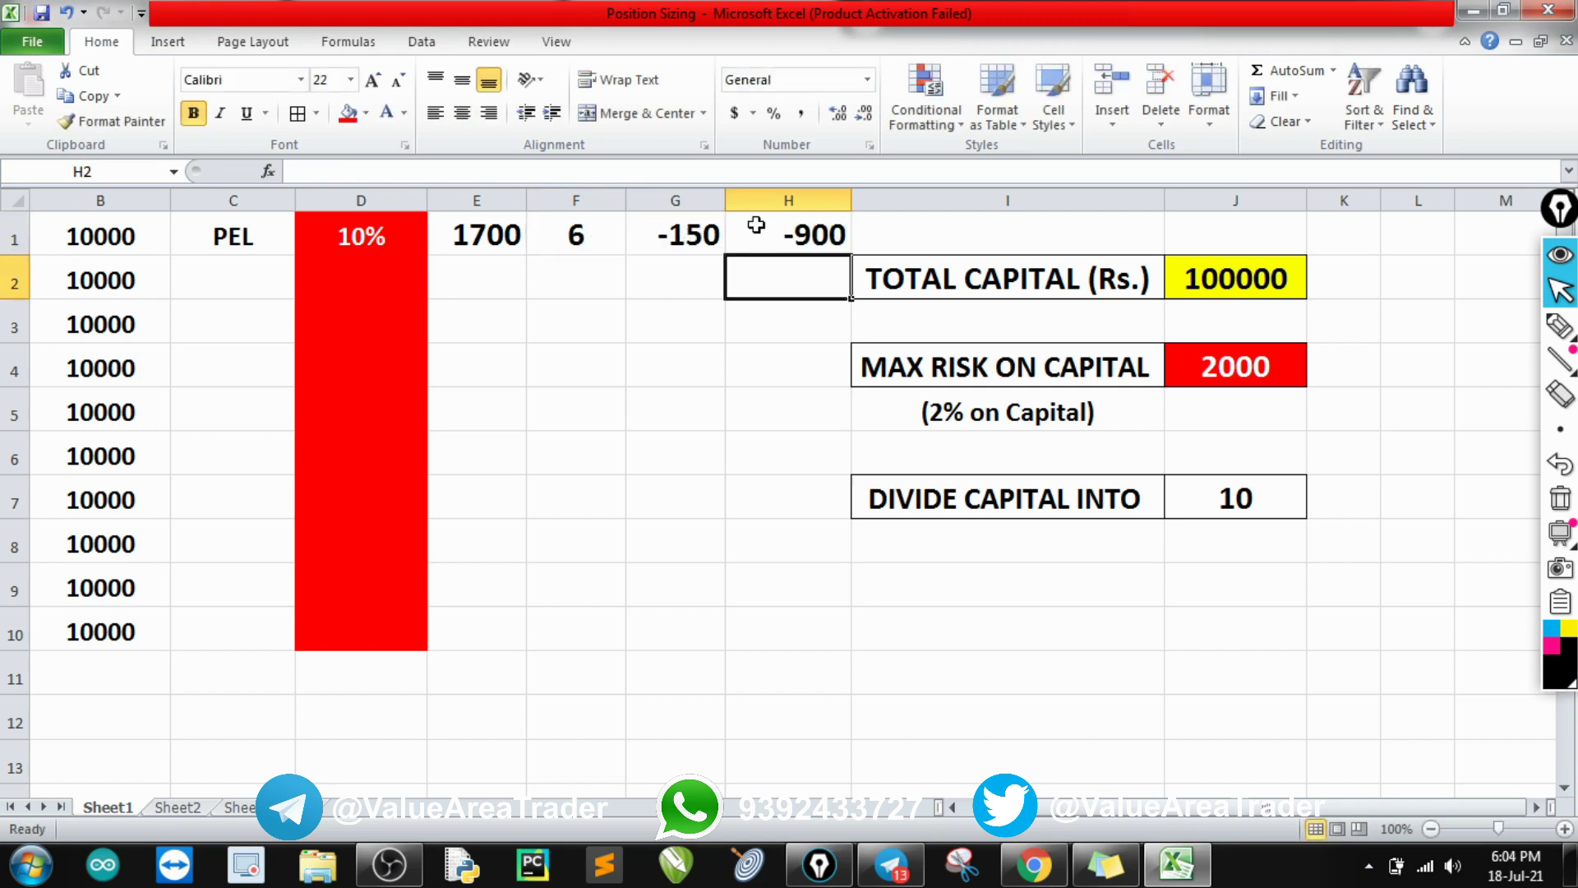
Circle the total loss in H1 and the maximum risk value of 2000 with the pen, clearing the marks.
{"action": "key", "text": "ctrl+shift+3"}
{"action": "mouse_move", "coordinate": [822, 210]}
{"action": "left_mouse_down"}
{"action": "mouse_move", "coordinate": [772, 214]}
{"action": "mouse_move", "coordinate": [756, 249]}
{"action": "mouse_move", "coordinate": [870, 247]}
{"action": "mouse_move", "coordinate": [796, 207]}
{"action": "mouse_move", "coordinate": [754, 247]}
{"action": "mouse_move", "coordinate": [852, 258]}
{"action": "mouse_move", "coordinate": [765, 206]}
{"action": "mouse_move", "coordinate": [786, 240]}
{"action": "left_mouse_up"}
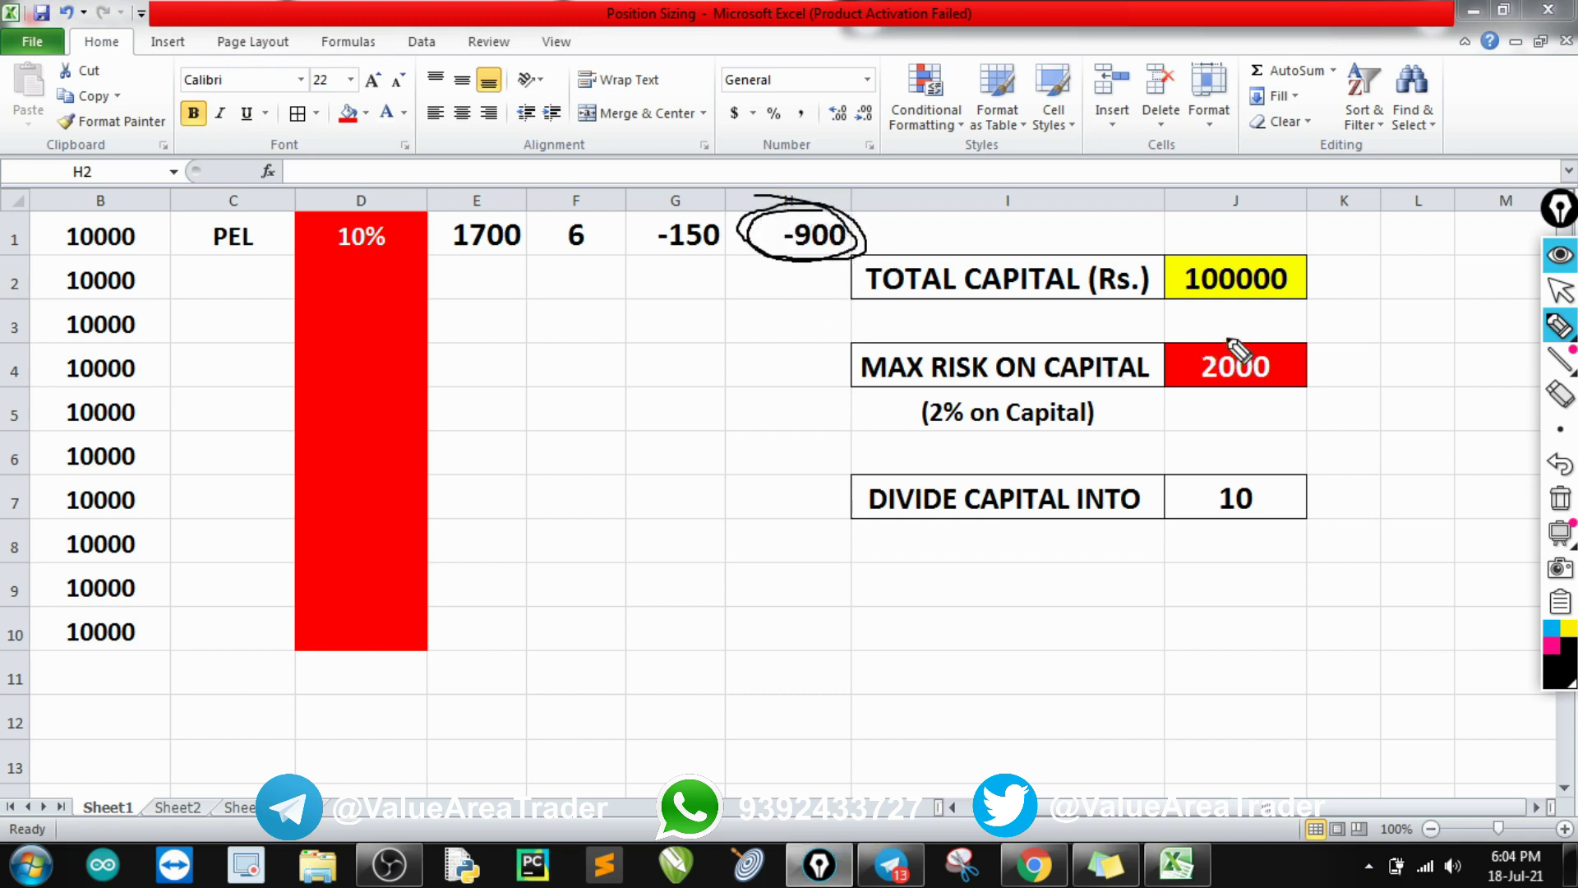
{"action": "mouse_move", "coordinate": [1231, 337]}
{"action": "left_mouse_down"}
{"action": "mouse_move", "coordinate": [1191, 381]}
{"action": "mouse_move", "coordinate": [1275, 409]}
{"action": "mouse_move", "coordinate": [1314, 352]}
{"action": "mouse_move", "coordinate": [1199, 353]}
{"action": "mouse_move", "coordinate": [1328, 358]}
{"action": "mouse_move", "coordinate": [1192, 382]}
{"action": "mouse_move", "coordinate": [1332, 362]}
{"action": "mouse_move", "coordinate": [1175, 347]}
{"action": "left_mouse_up"}
{"action": "key", "text": "ctrl+shift+7"}
{"action": "key", "text": "ctrl+shift+2"}
Circle the quantity in cell F1 with the pen and clear the mark.
{"action": "key", "text": "ctrl+shift+3"}
{"action": "mouse_move", "coordinate": [586, 217]}
{"action": "left_mouse_down"}
{"action": "mouse_move", "coordinate": [556, 257]}
{"action": "mouse_move", "coordinate": [609, 268]}
{"action": "mouse_move", "coordinate": [567, 236]}
{"action": "mouse_move", "coordinate": [606, 264]}
{"action": "mouse_move", "coordinate": [579, 212]}
{"action": "left_mouse_up"}
{"action": "key", "text": "ctrl+shift+c"}
{"action": "key", "text": "ctrl+shift+2"}
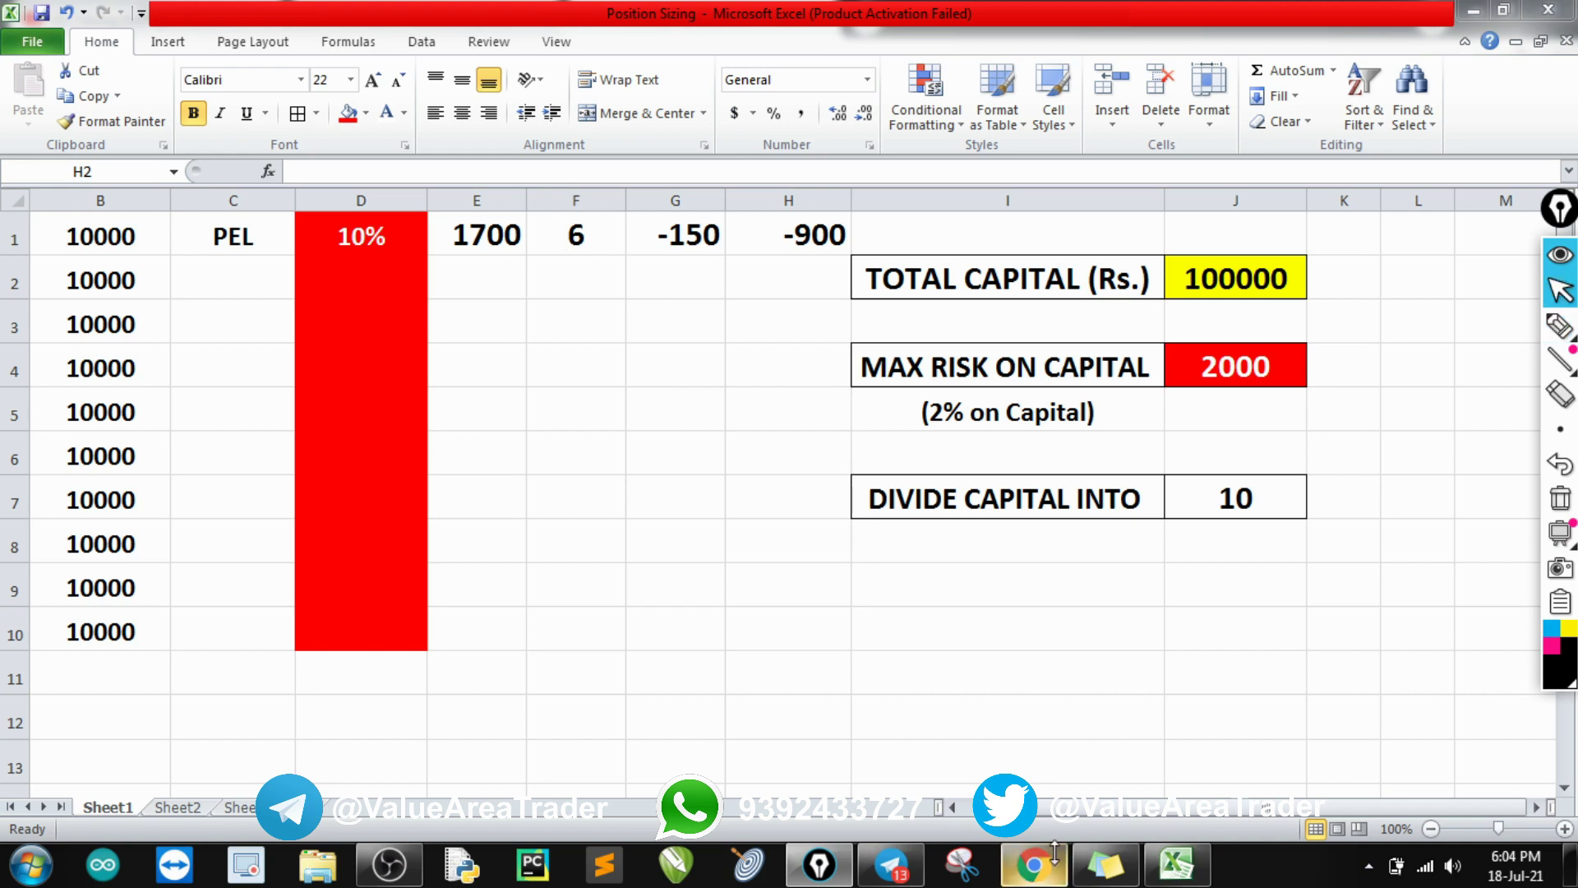
{"action": "left_click", "coordinate": [1034, 865]}
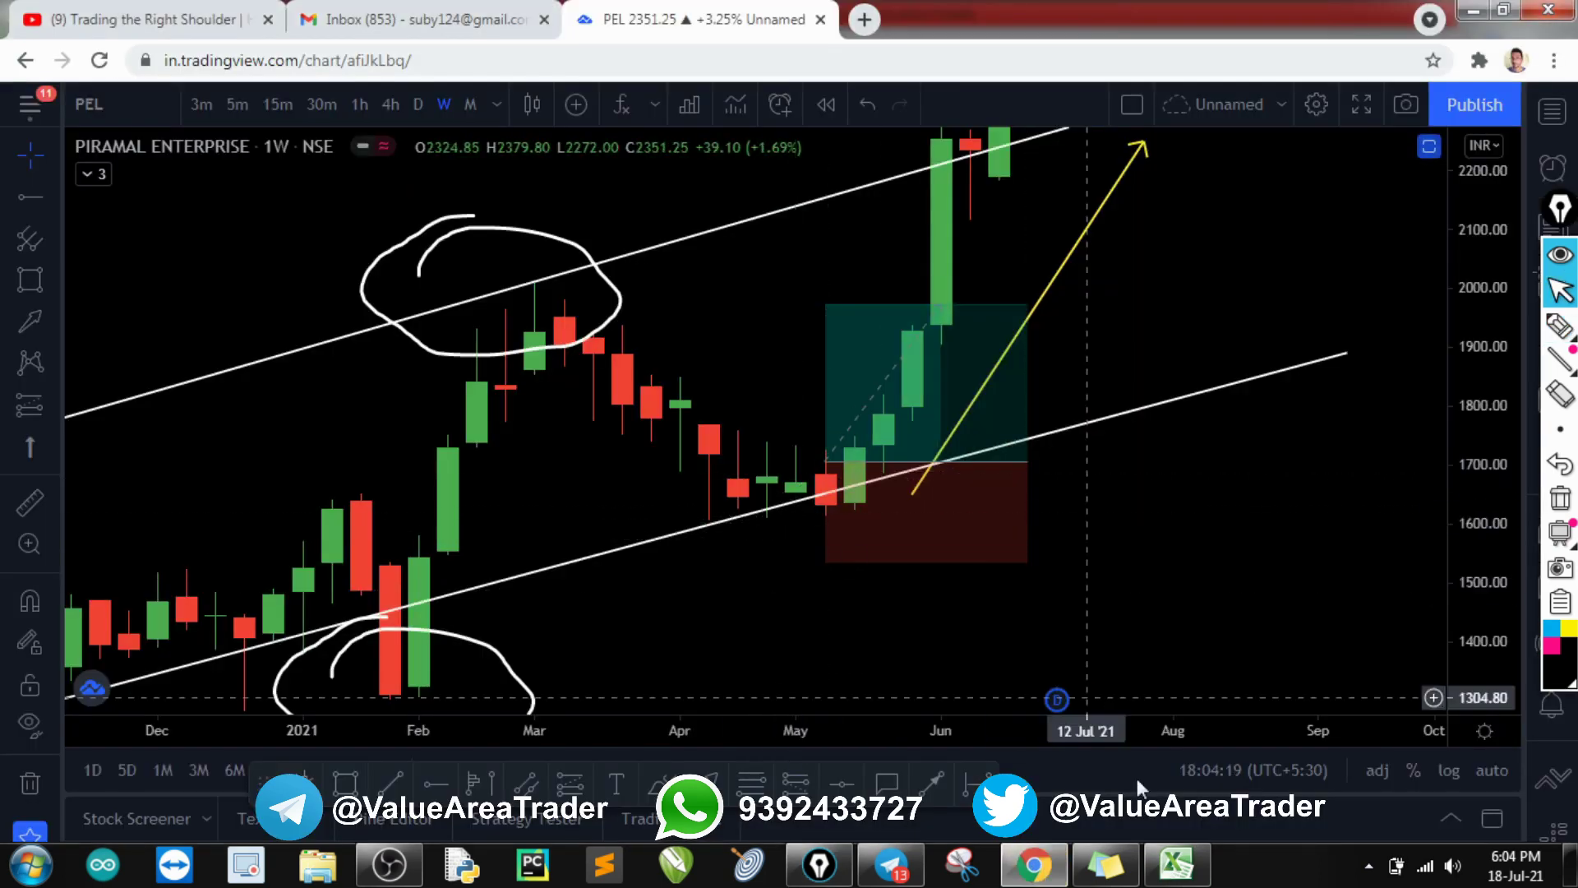
{"action": "left_click", "coordinate": [1199, 871]}
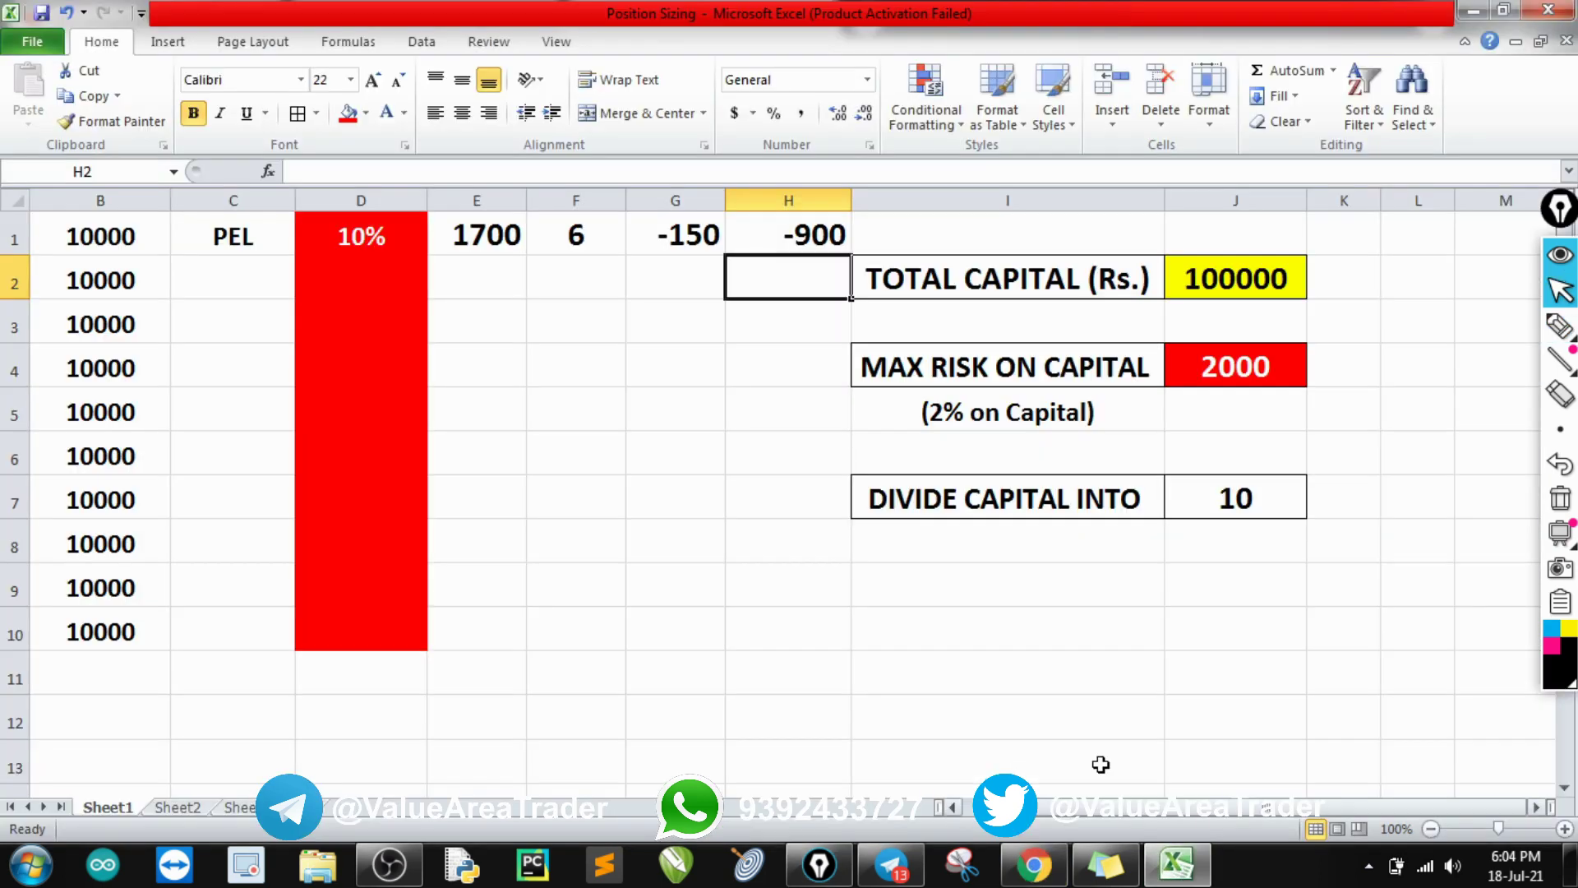
Open the Windows Calculator, divide the total capital of 100000 by the entry price of 1700, and close it.
{"action": "left_click", "coordinate": [562, 238]}
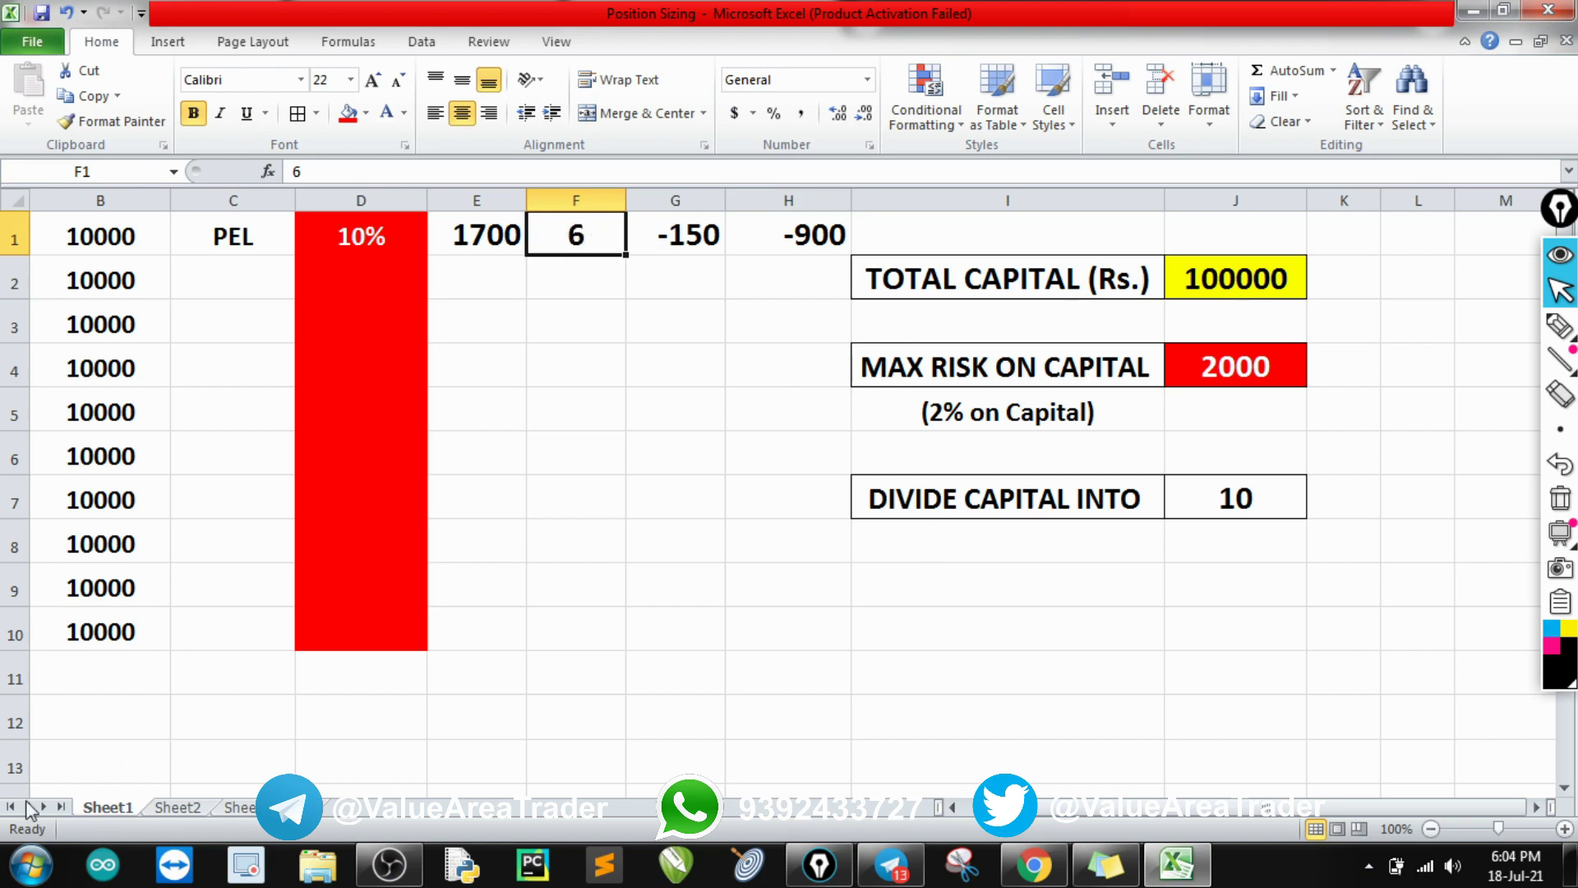
{"action": "left_click", "coordinate": [31, 865]}
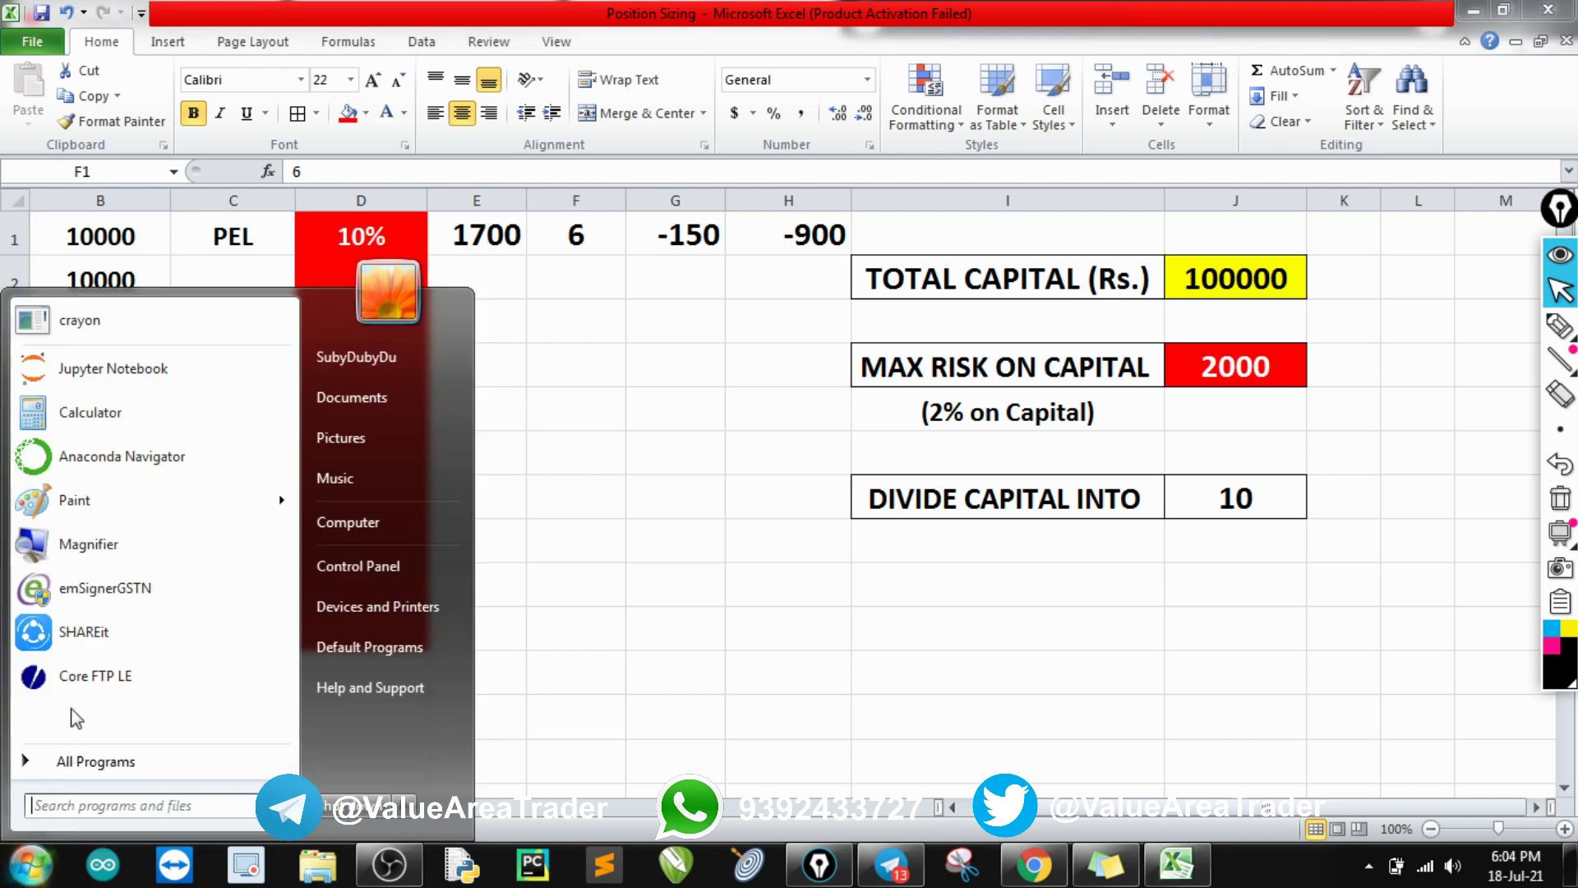
{"action": "left_click", "coordinate": [90, 413]}
{"action": "left_click_drag", "start_coordinate": [616, 257], "coordinate": [678, 314]}
{"action": "left_click", "coordinate": [578, 592]}
{"action": "left_click", "coordinate": [601, 630]}
{"action": "left_click", "coordinate": [601, 630]}
{"action": "left_click", "coordinate": [601, 630]}
{"action": "left_click", "coordinate": [601, 630]}
{"action": "left_click", "coordinate": [601, 629]}
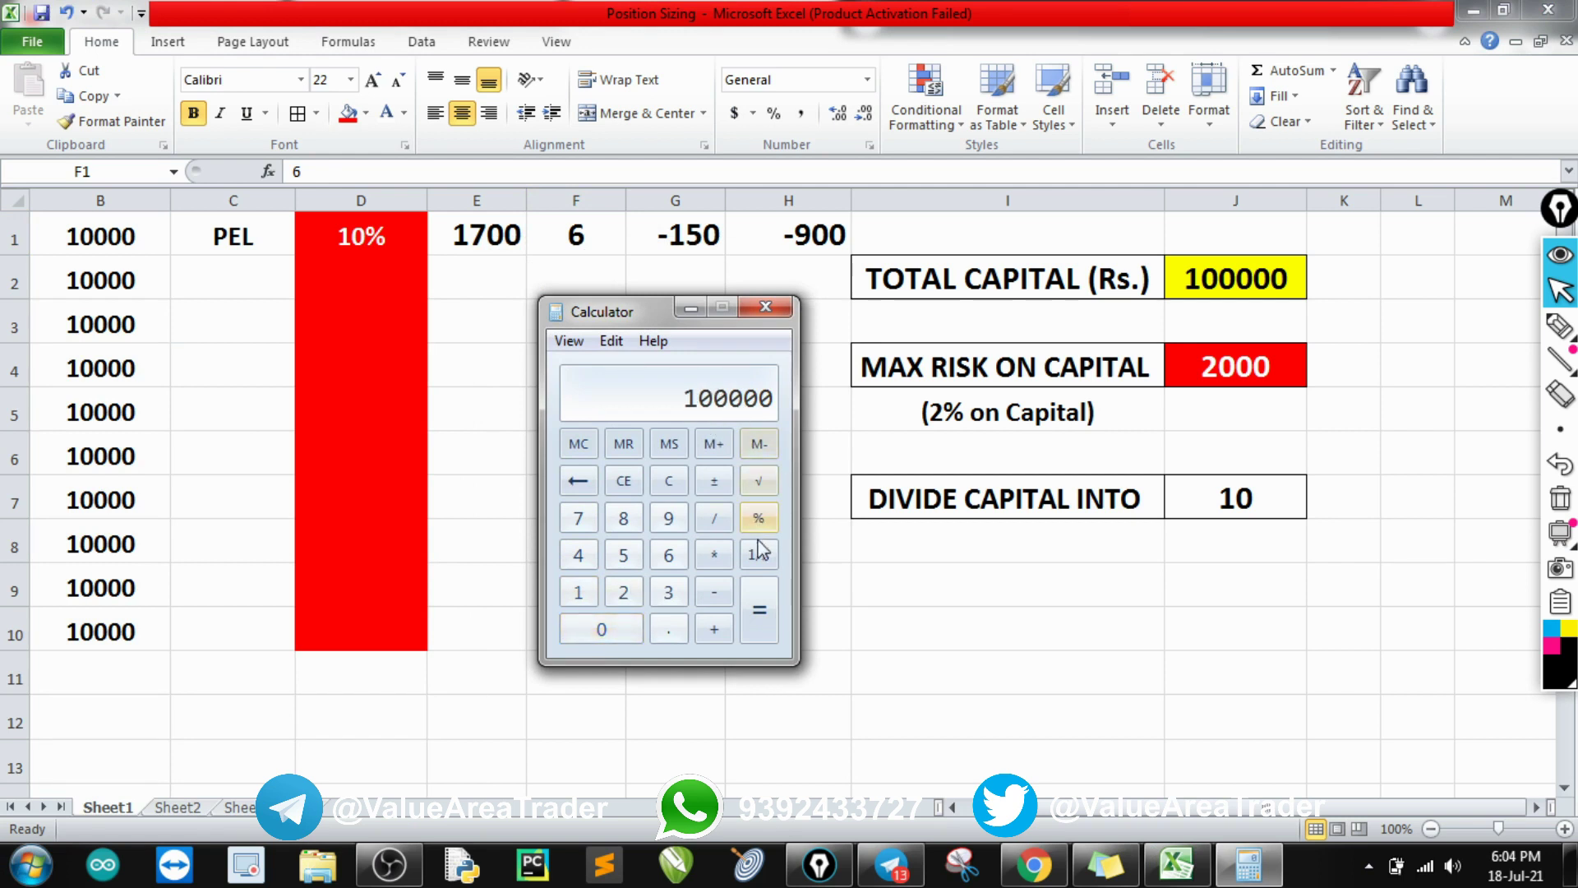
{"action": "left_click", "coordinate": [728, 524]}
{"action": "left_click", "coordinate": [578, 592]}
{"action": "left_click", "coordinate": [579, 518]}
{"action": "left_click", "coordinate": [596, 631]}
{"action": "left_click", "coordinate": [596, 631]}
{"action": "left_click", "coordinate": [756, 612]}
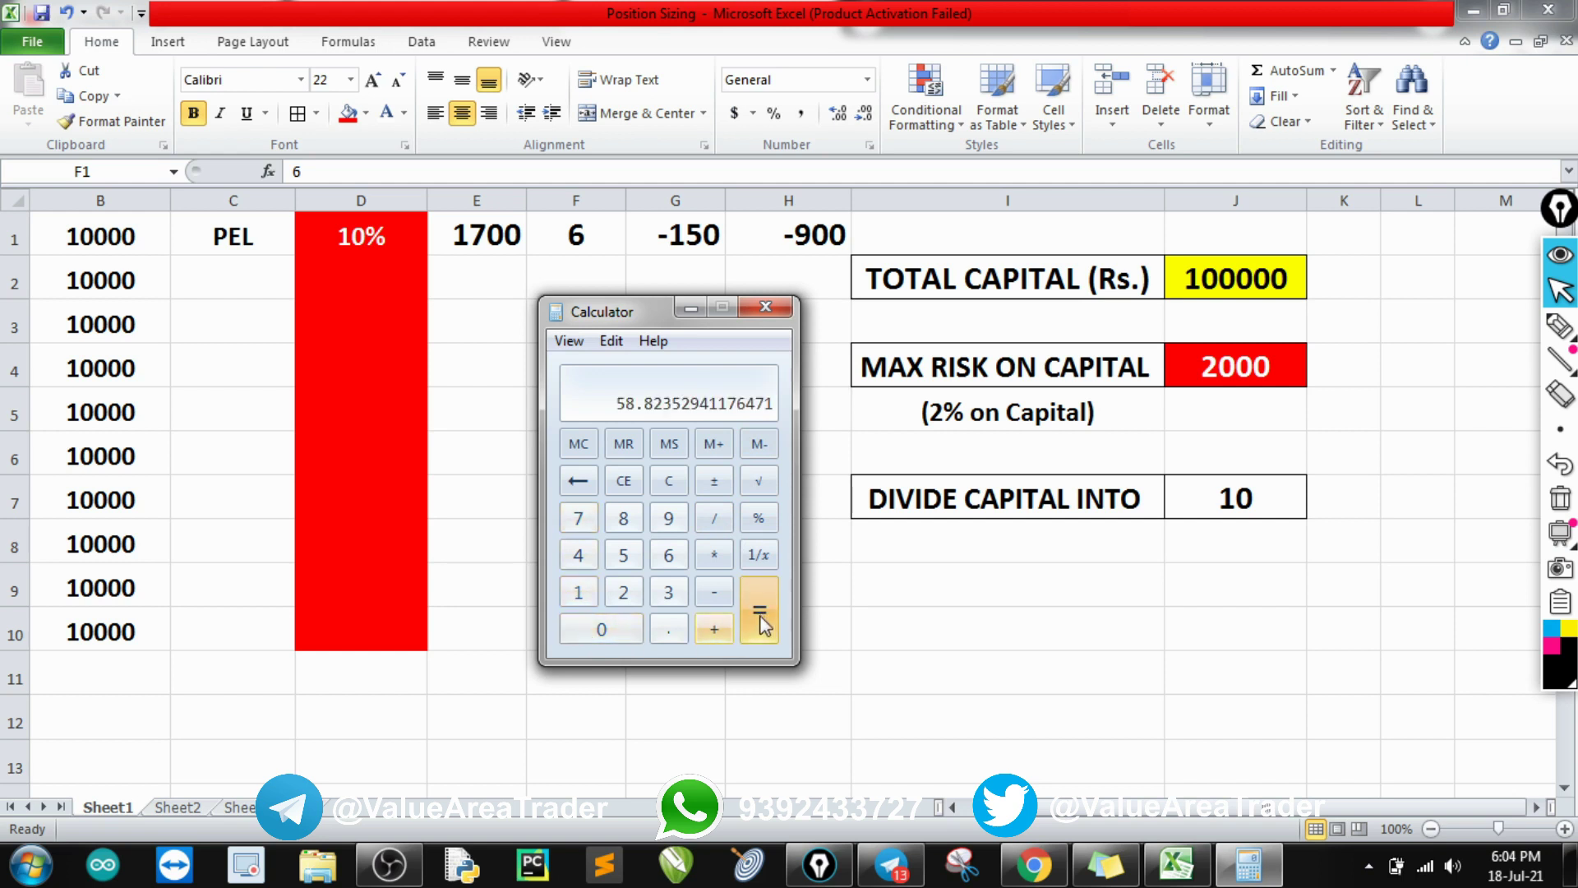
{"action": "left_click", "coordinate": [766, 306]}
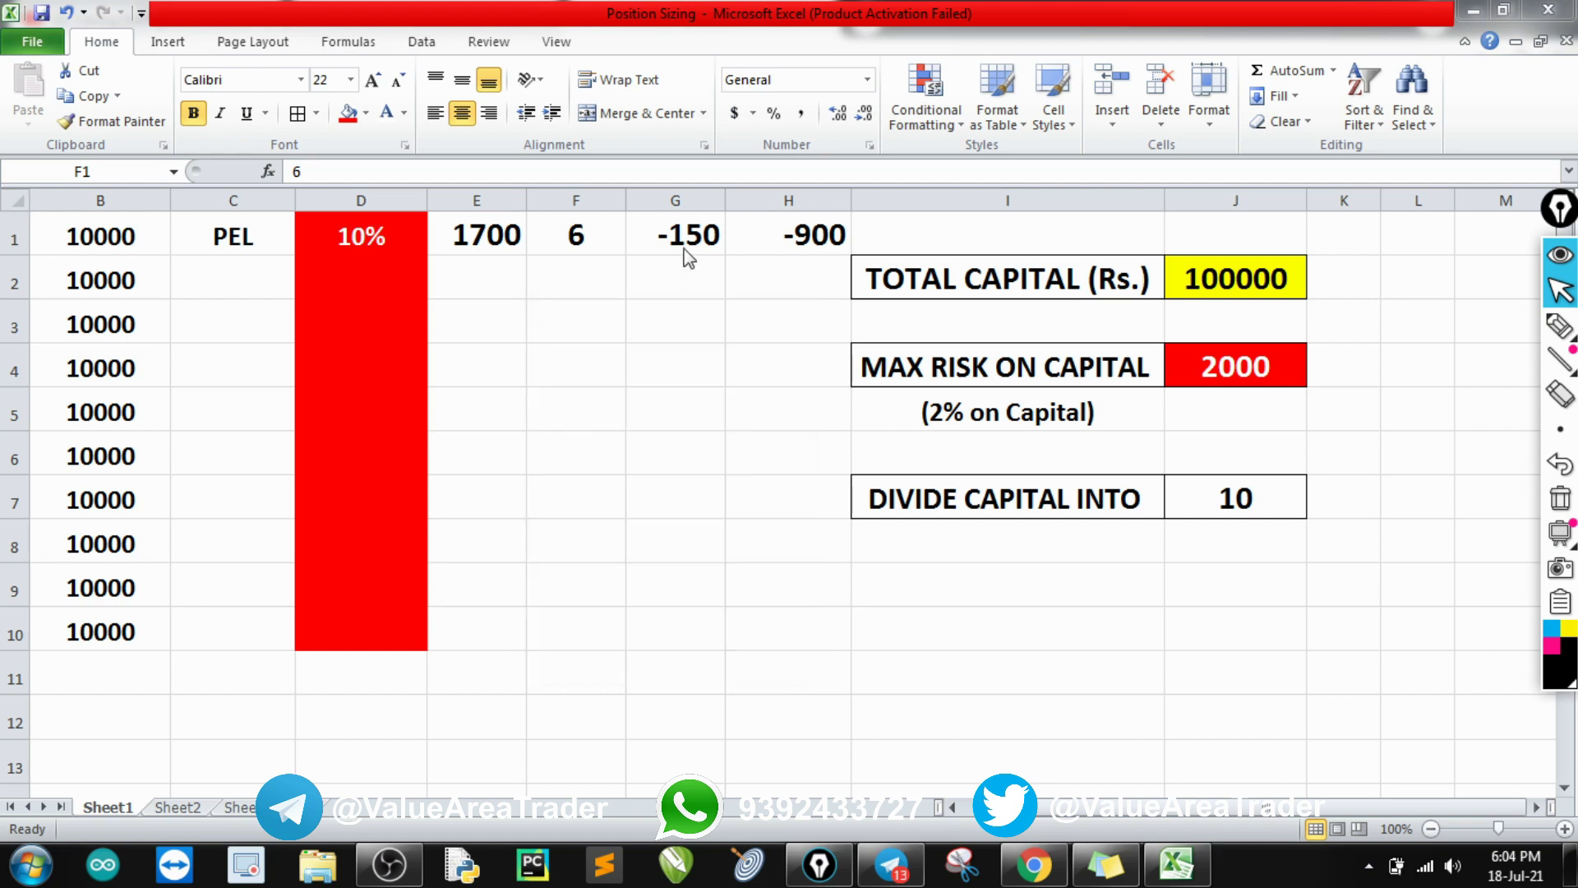
Replace the quantity in cell F1 with 58.
{"action": "left_click", "coordinate": [582, 238]}
{"action": "type", "text": "58"}
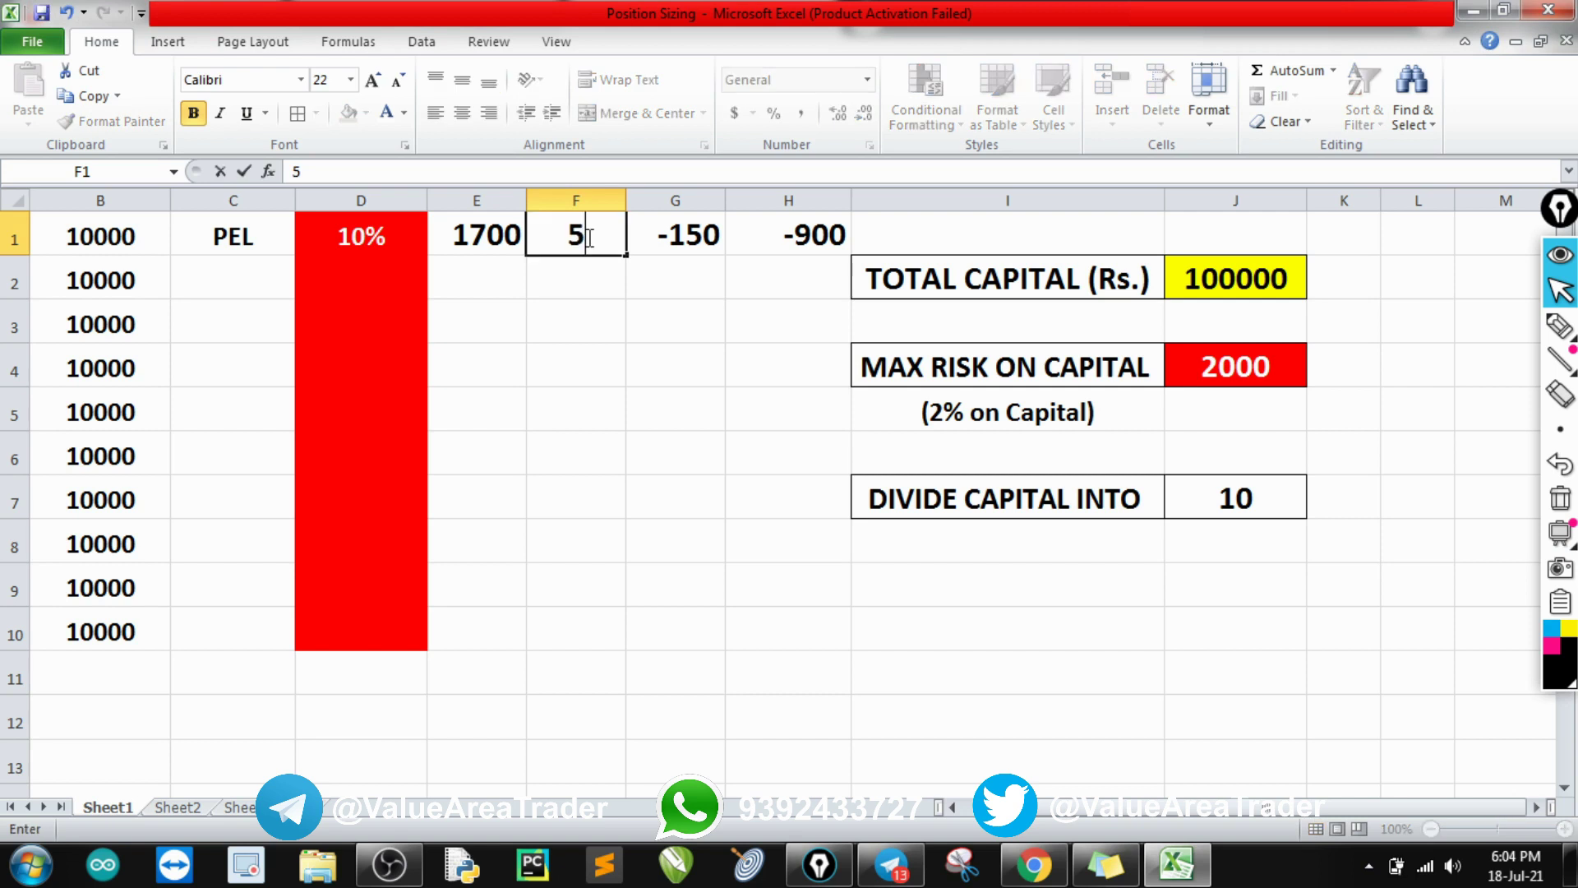
{"action": "left_click", "coordinate": [600, 339]}
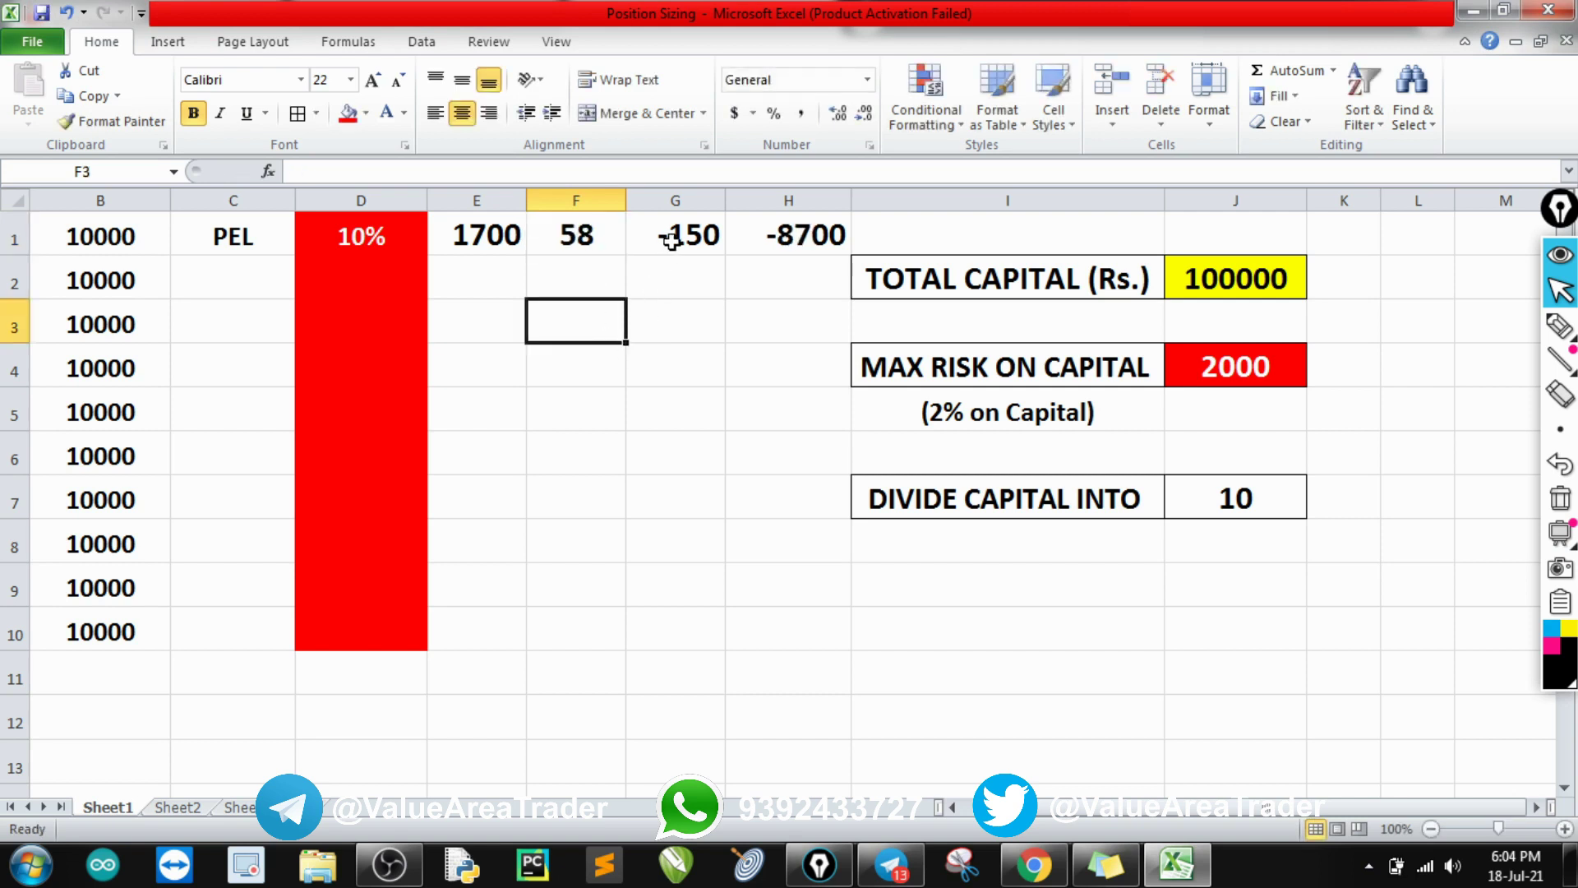
Circle the loss per share in G1, the total loss in H1 and the total capital with the pen, clearing the marks.
{"action": "key", "text": "ctrl+shift+3"}
{"action": "mouse_move", "coordinate": [686, 215]}
{"action": "left_mouse_down"}
{"action": "mouse_move", "coordinate": [645, 230]}
{"action": "mouse_move", "coordinate": [714, 262]}
{"action": "mouse_move", "coordinate": [732, 239]}
{"action": "mouse_move", "coordinate": [664, 218]}
{"action": "mouse_move", "coordinate": [667, 260]}
{"action": "left_mouse_up"}
{"action": "mouse_move", "coordinate": [812, 207]}
{"action": "left_mouse_down"}
{"action": "mouse_move", "coordinate": [744, 232]}
{"action": "mouse_move", "coordinate": [796, 257]}
{"action": "mouse_move", "coordinate": [852, 251]}
{"action": "mouse_move", "coordinate": [812, 207]}
{"action": "left_mouse_up"}
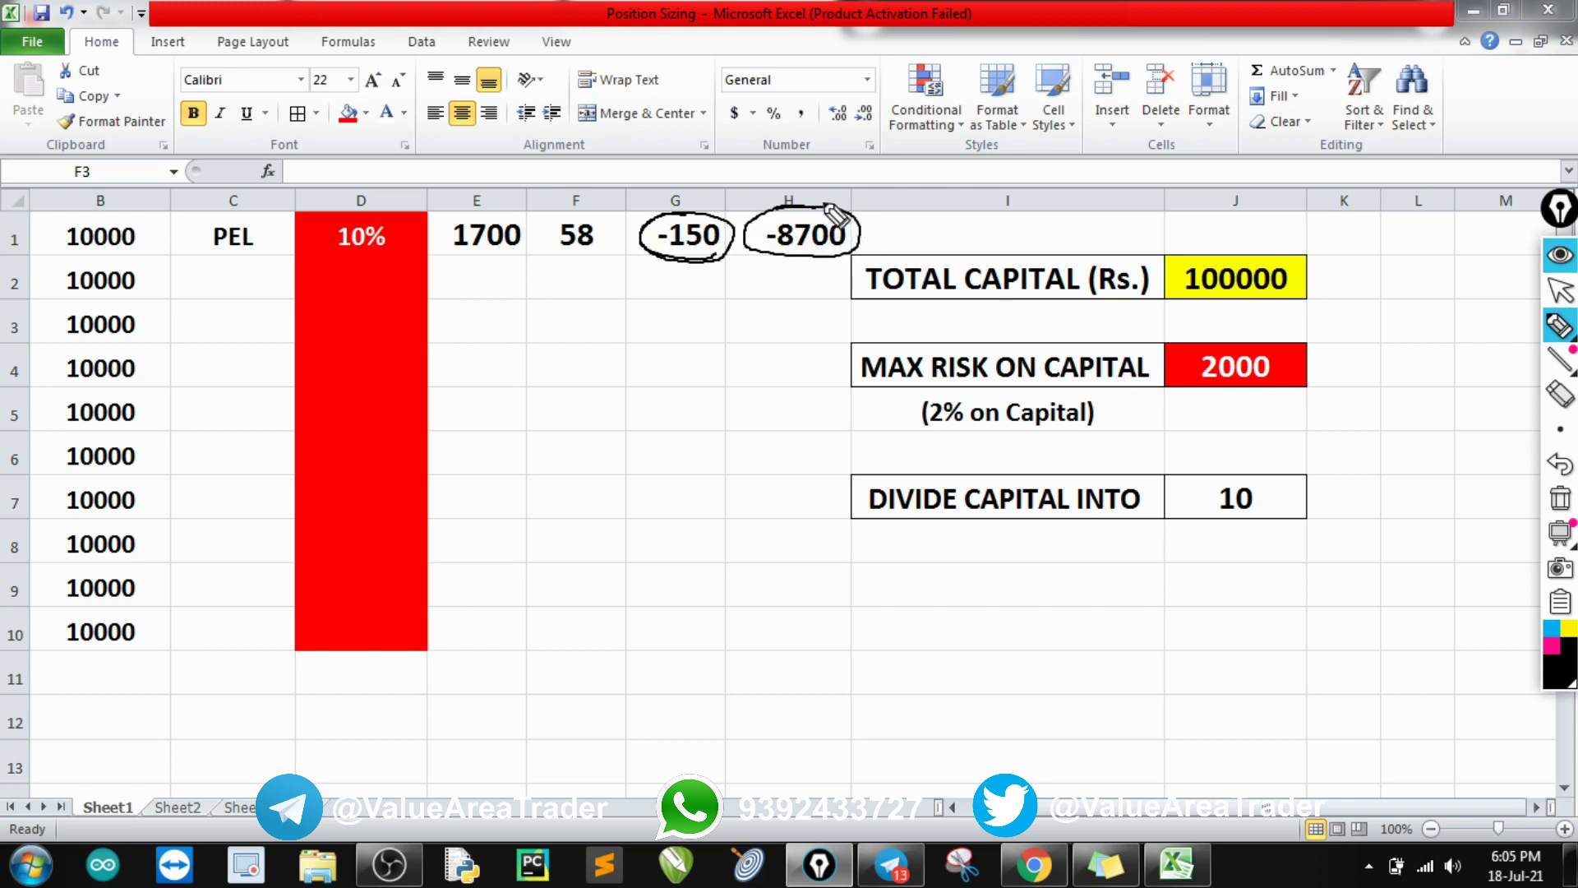
{"action": "mouse_move", "coordinate": [1216, 243]}
{"action": "left_mouse_down"}
{"action": "mouse_move", "coordinate": [1159, 251]}
{"action": "mouse_move", "coordinate": [1271, 316]}
{"action": "mouse_move", "coordinate": [1326, 294]}
{"action": "mouse_move", "coordinate": [1208, 243]}
{"action": "left_mouse_up"}
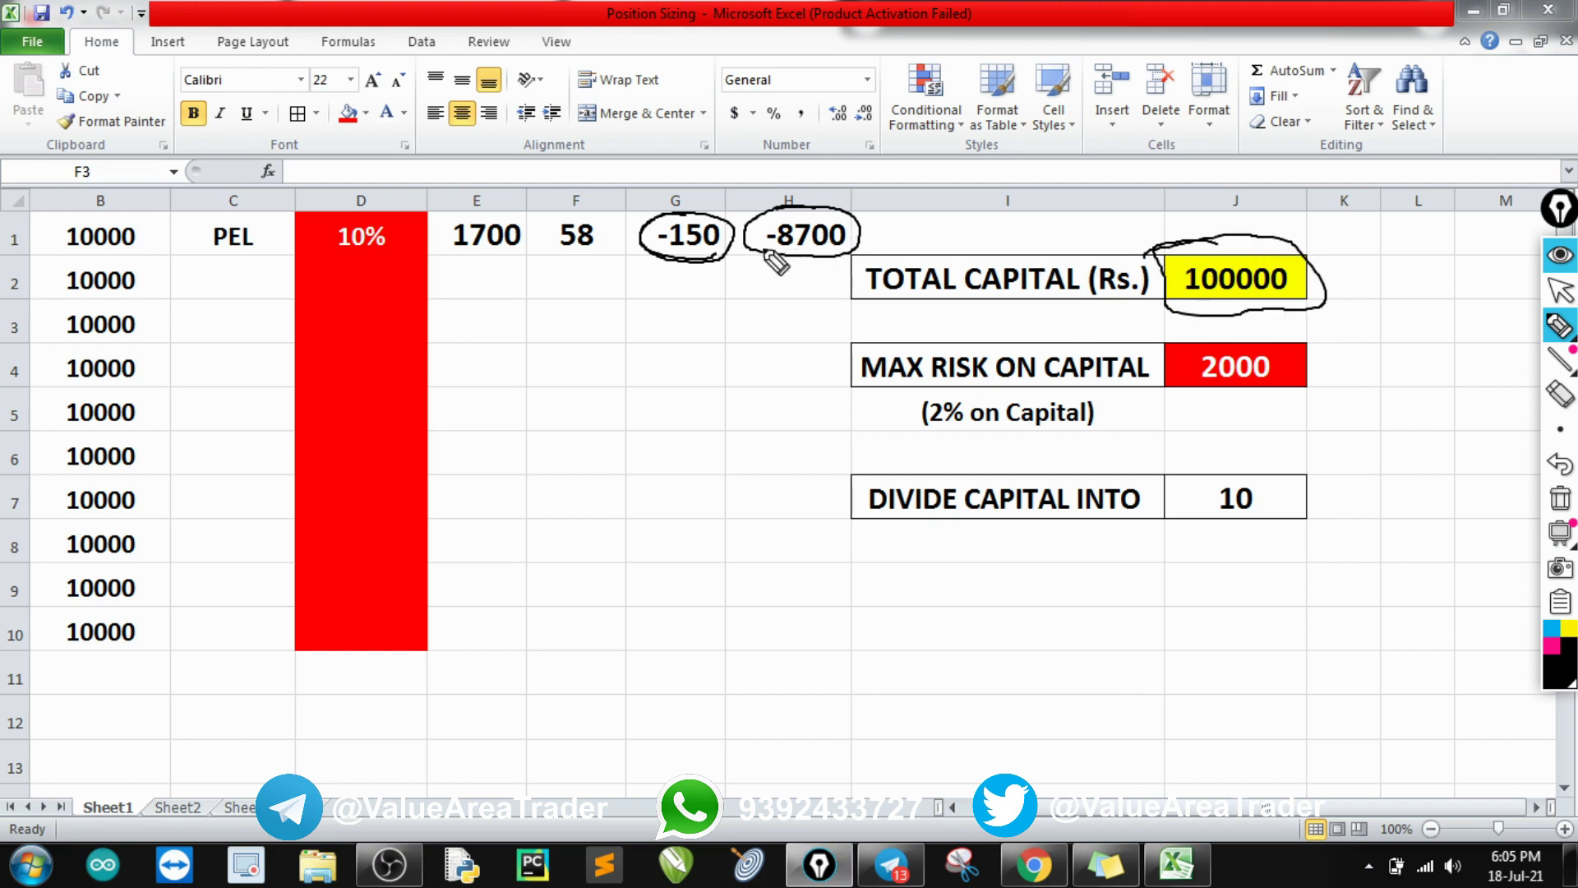
{"action": "mouse_move", "coordinate": [915, 438]}
{"action": "left_mouse_down"}
{"action": "mouse_move", "coordinate": [1114, 443]}
{"action": "mouse_move", "coordinate": [1098, 394]}
{"action": "mouse_move", "coordinate": [916, 391]}
{"action": "mouse_move", "coordinate": [909, 440]}
{"action": "mouse_move", "coordinate": [1046, 433]}
{"action": "left_mouse_up"}
{"action": "key", "text": "Escape"}
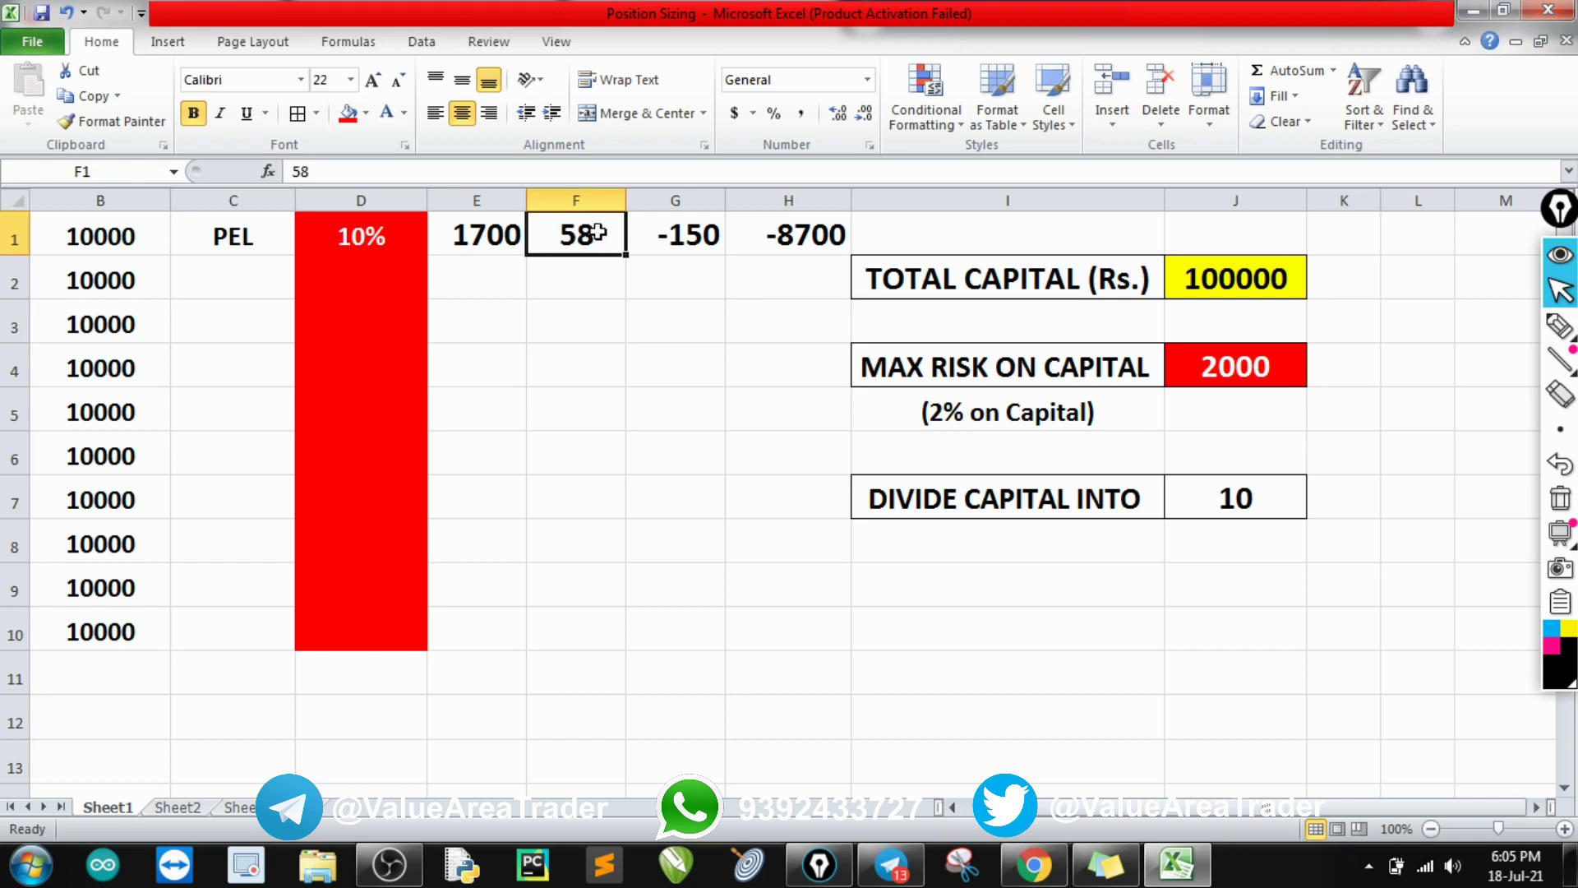
Set the quantity in cell F1 to 7 and mark the maximum risk on capital value with the pen.
{"action": "type", "text": "6"}
{"action": "key", "text": "Return"}
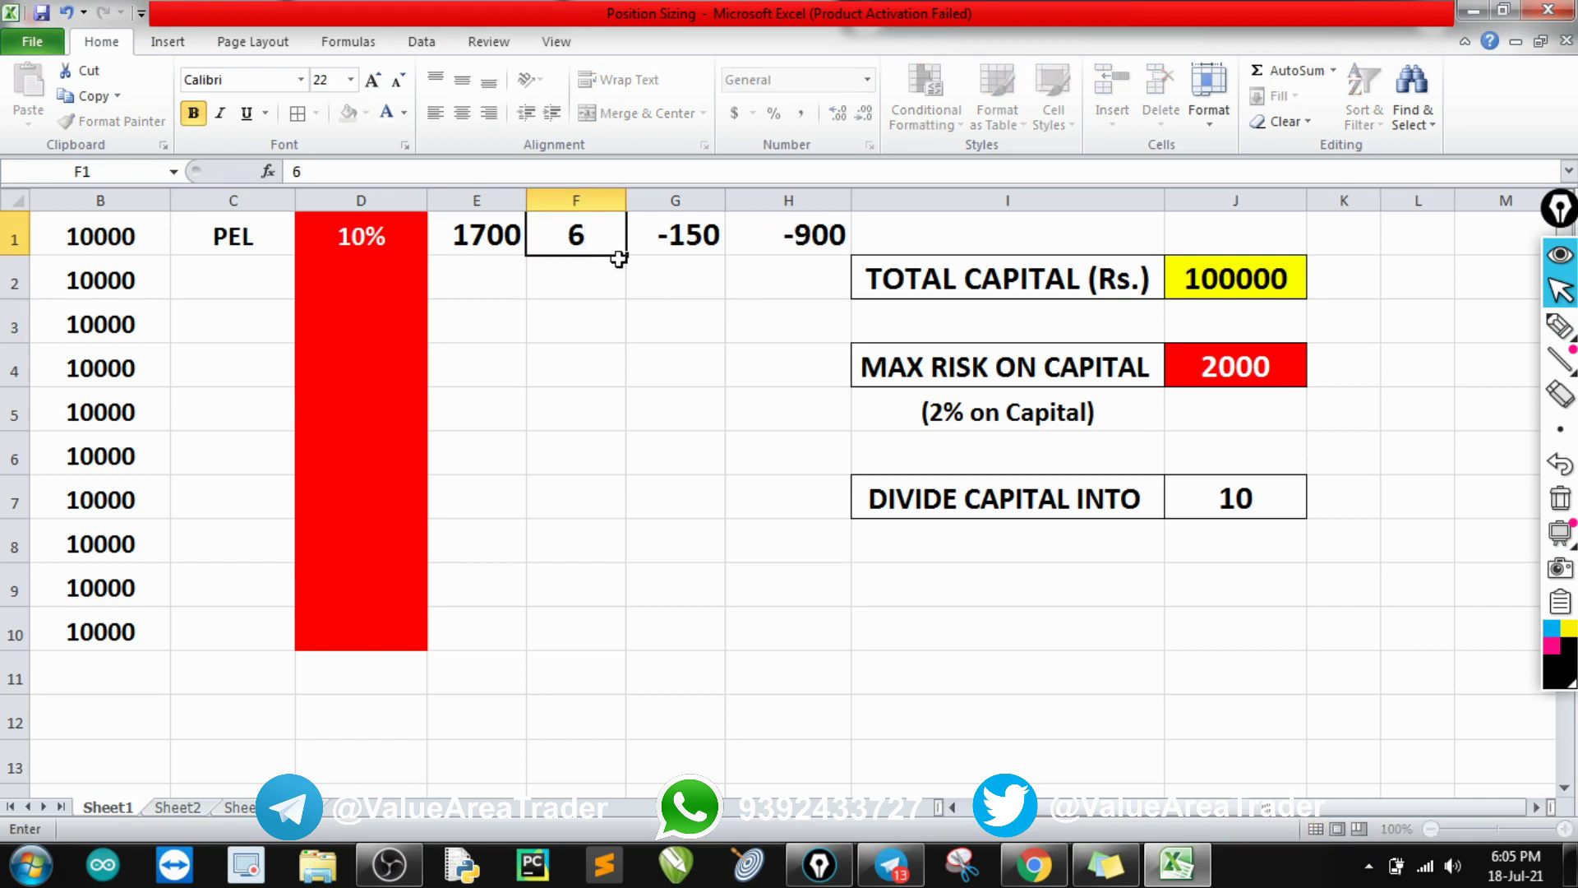
{"action": "key", "text": "Up"}
{"action": "type", "text": "7"}
{"action": "key", "text": "Return"}
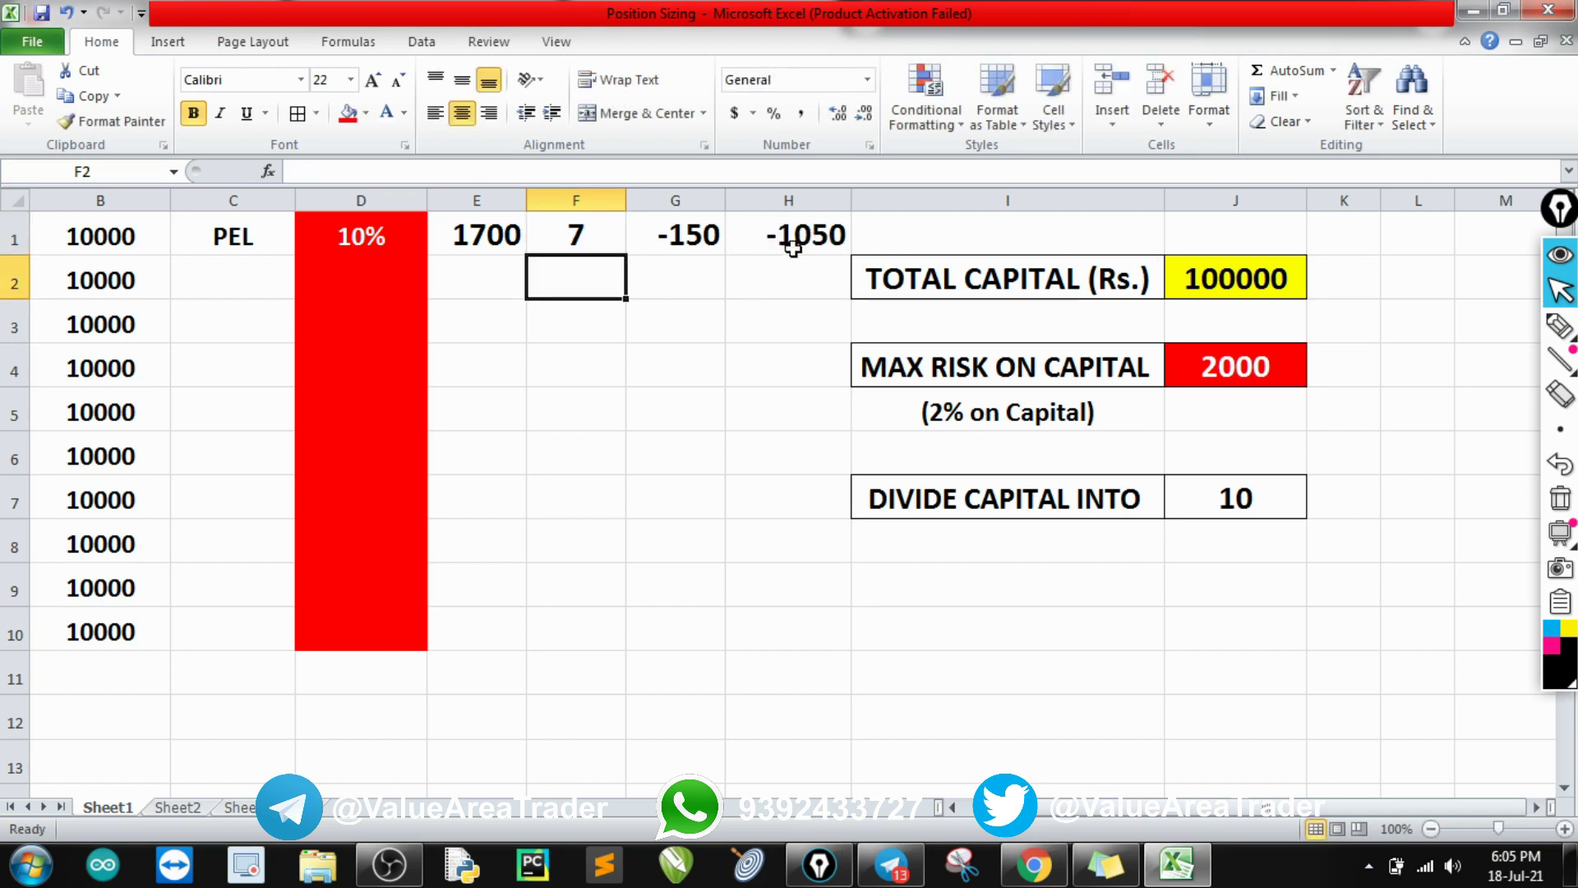
{"action": "key", "text": "ctrl+shift+3"}
{"action": "mouse_move", "coordinate": [1241, 332]}
{"action": "left_mouse_down"}
{"action": "mouse_move", "coordinate": [1168, 341]}
{"action": "mouse_move", "coordinate": [1212, 398]}
{"action": "mouse_move", "coordinate": [1288, 343]}
{"action": "left_mouse_up"}
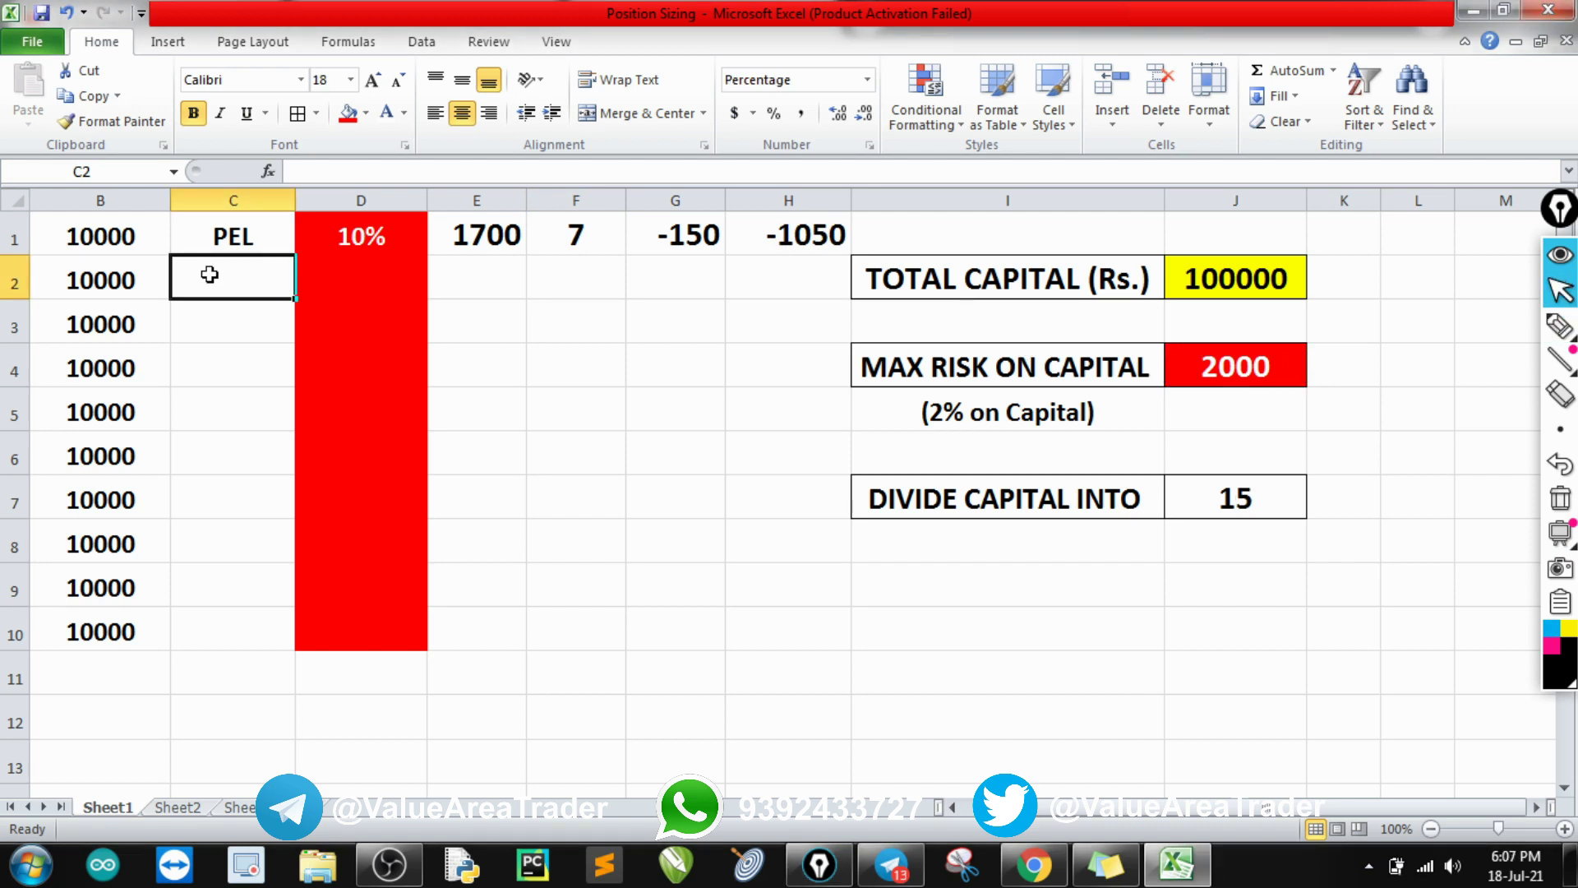
Enter the stock names RELIANCE in cell C2 and BHARTI in cell C3.
{"action": "type", "text": "RE"}
{"action": "type", "text": "LAI"}
{"action": "key", "text": "BackSpace"}
{"action": "key", "text": "BackSpace"}
{"action": "type", "text": "IANCE"}
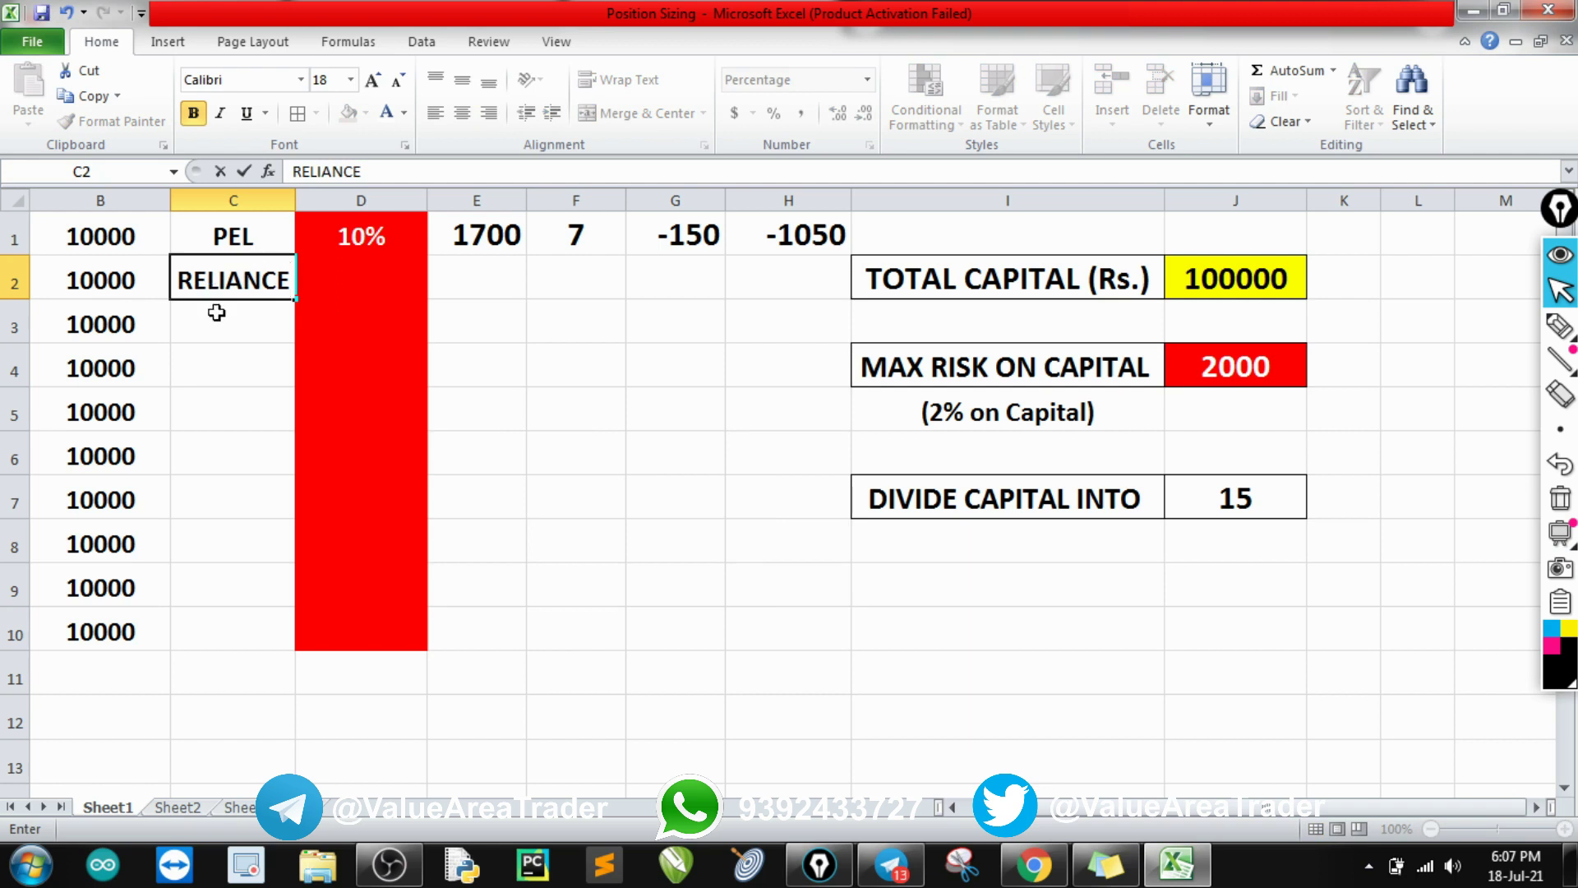
{"action": "key", "text": "Return"}
{"action": "type", "text": "BHARTI"}
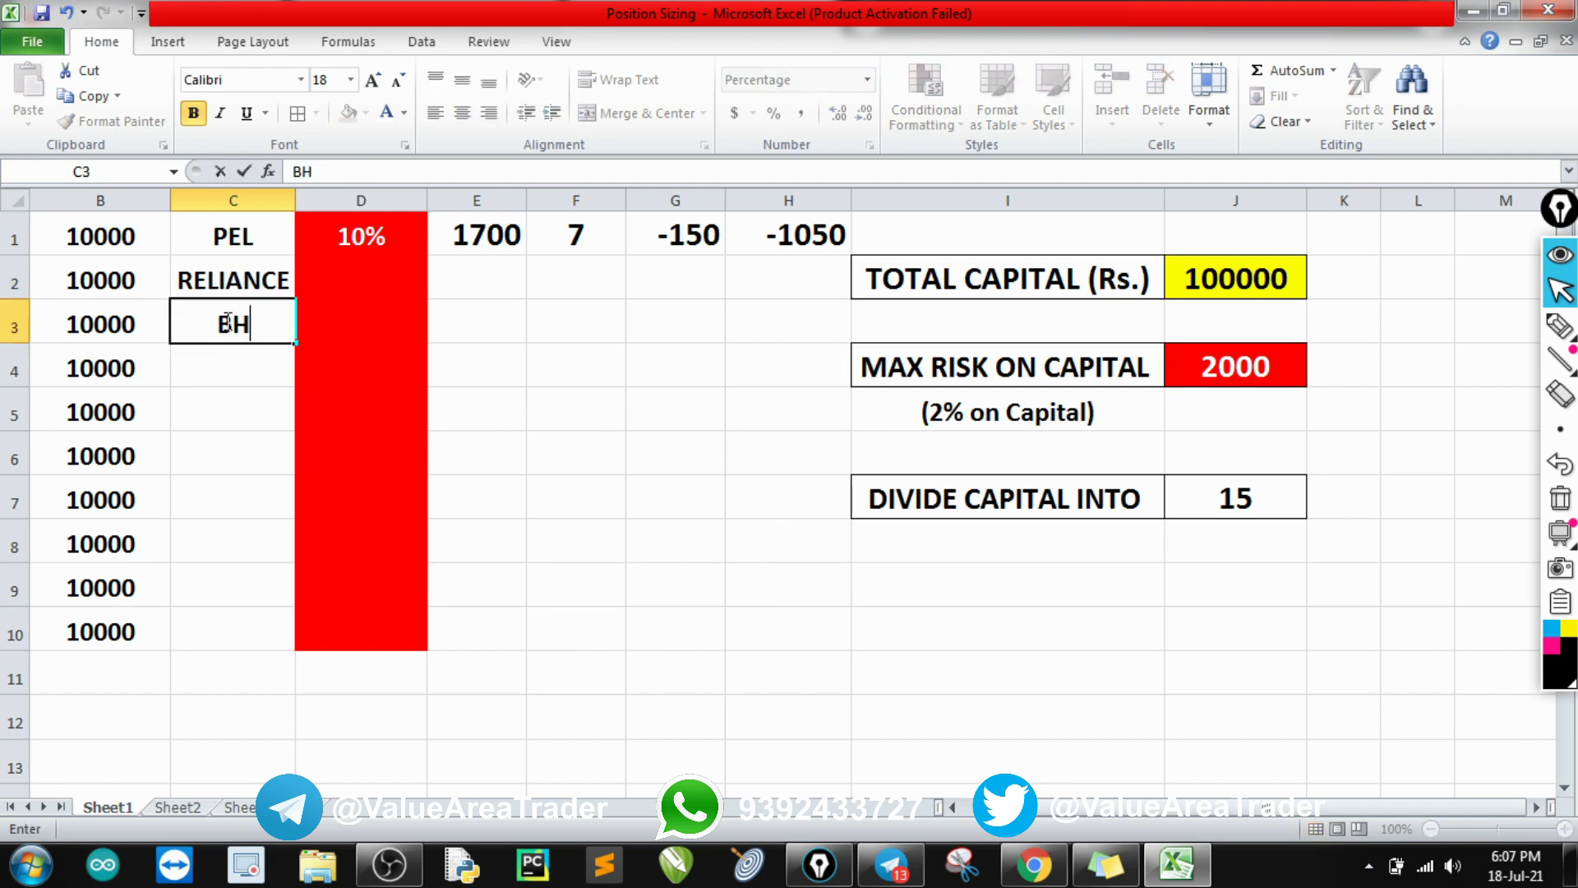
{"action": "key", "text": "Return"}
Enter STOCK4 in cell C4 and fill the series down to STOCK10 in cell C10.
{"action": "type", "text": "STOCK4"}
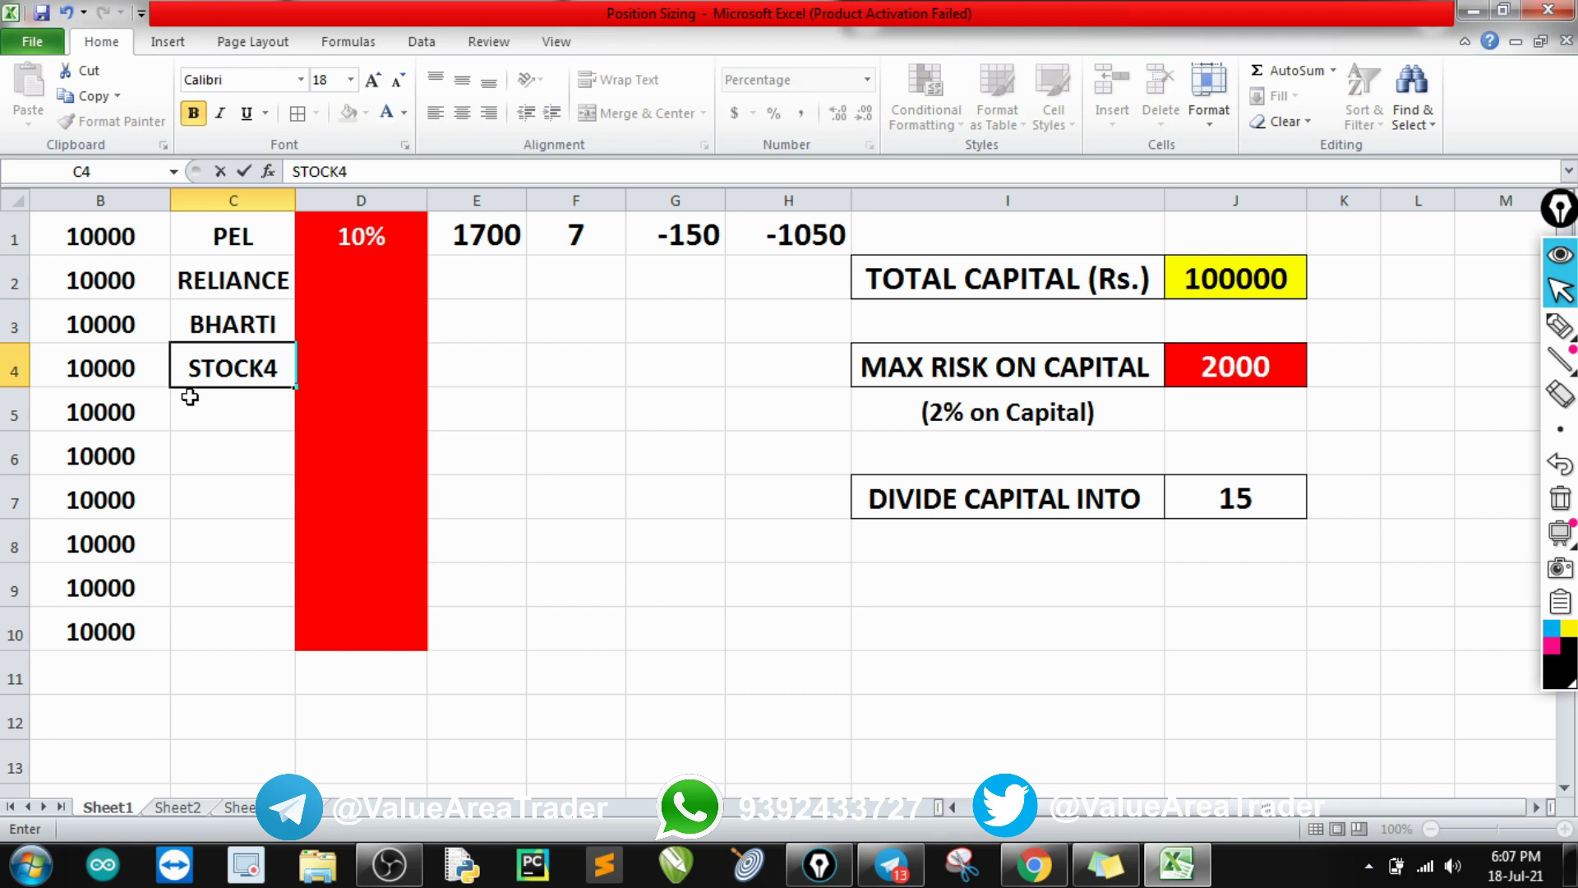
{"action": "key", "text": "Return"}
{"action": "left_click", "coordinate": [257, 370]}
{"action": "left_click_drag", "start_coordinate": [298, 391], "coordinate": [284, 641]}
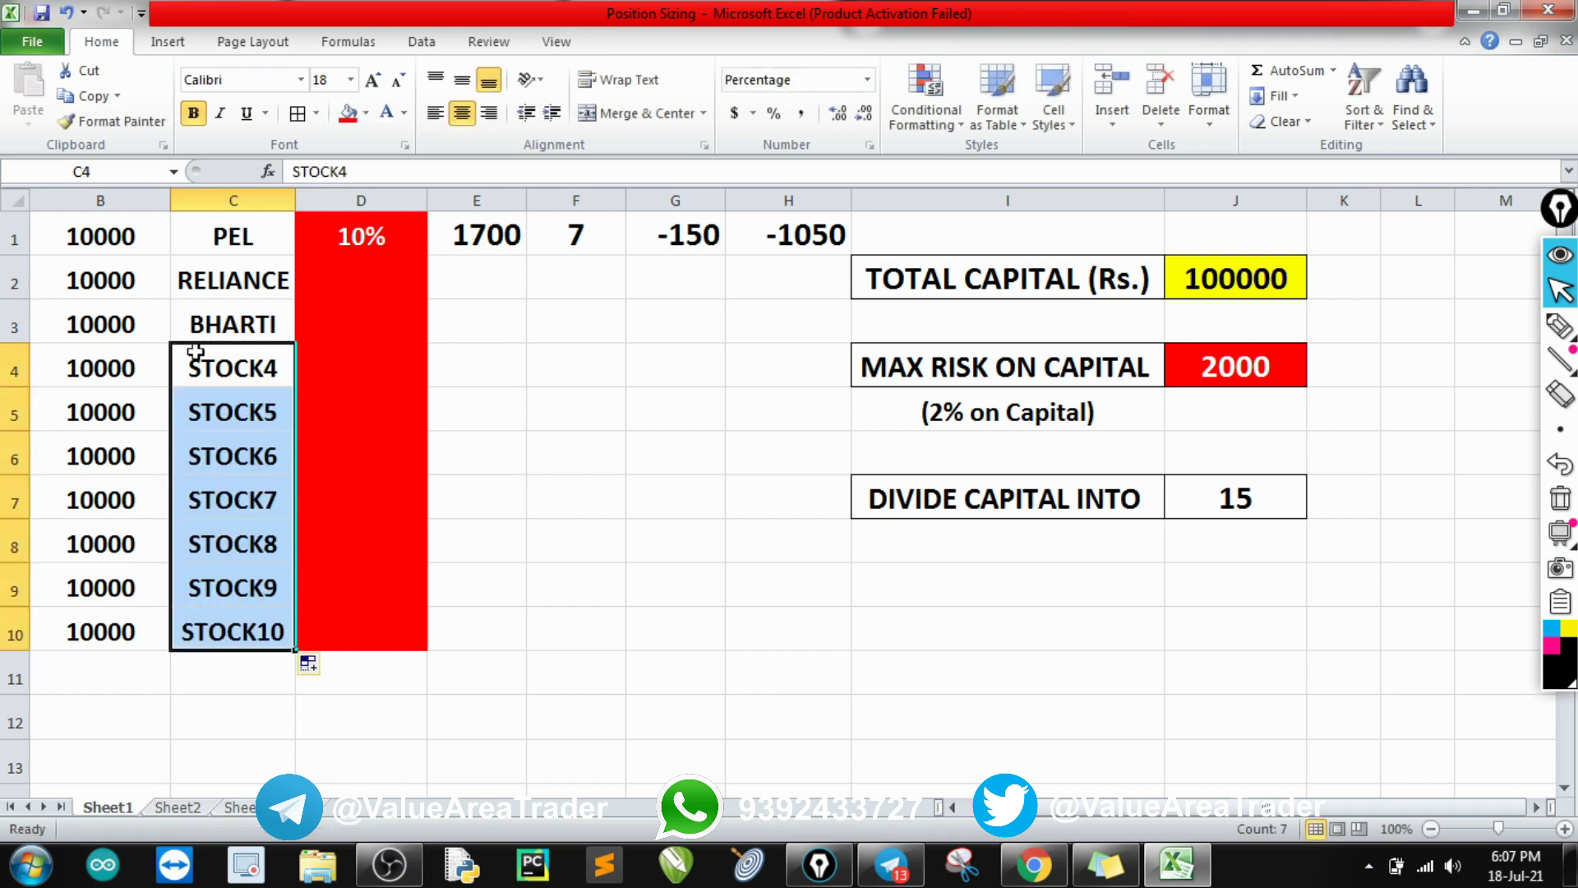
{"action": "left_click", "coordinate": [238, 715]}
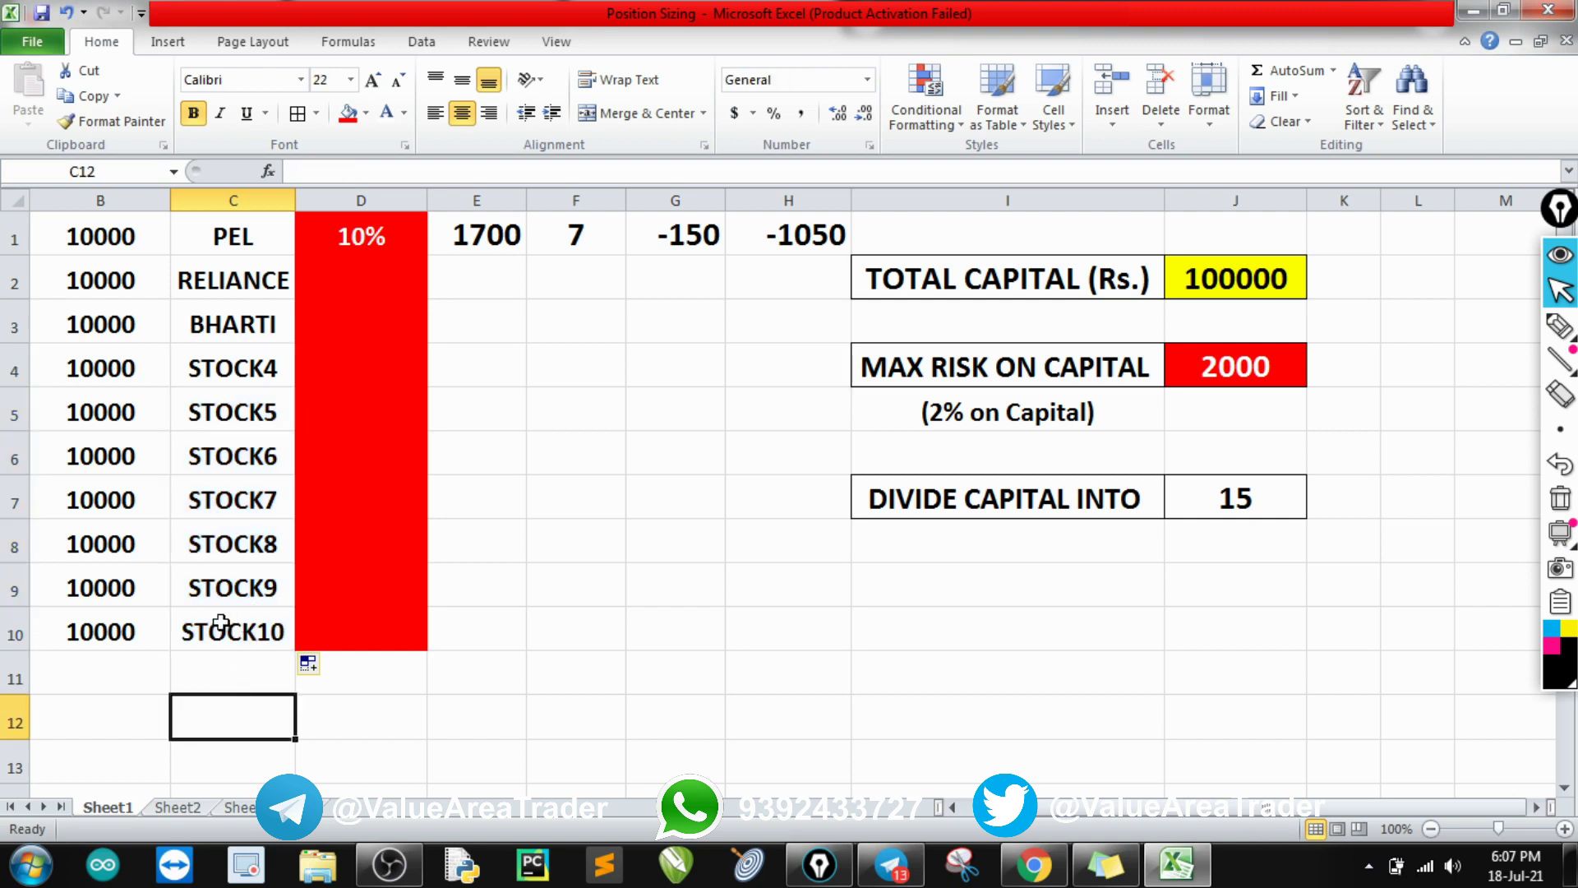
Circle the capital portions in column B and the stock names in column C with the pen, and clear the marks.
{"action": "key", "text": "ctrl+shift+3"}
{"action": "mouse_move", "coordinate": [43, 286]}
{"action": "left_mouse_down"}
{"action": "mouse_move", "coordinate": [39, 425]}
{"action": "mouse_move", "coordinate": [76, 665]}
{"action": "mouse_move", "coordinate": [185, 436]}
{"action": "mouse_move", "coordinate": [131, 201]}
{"action": "mouse_move", "coordinate": [33, 312]}
{"action": "mouse_move", "coordinate": [99, 325]}
{"action": "left_mouse_up"}
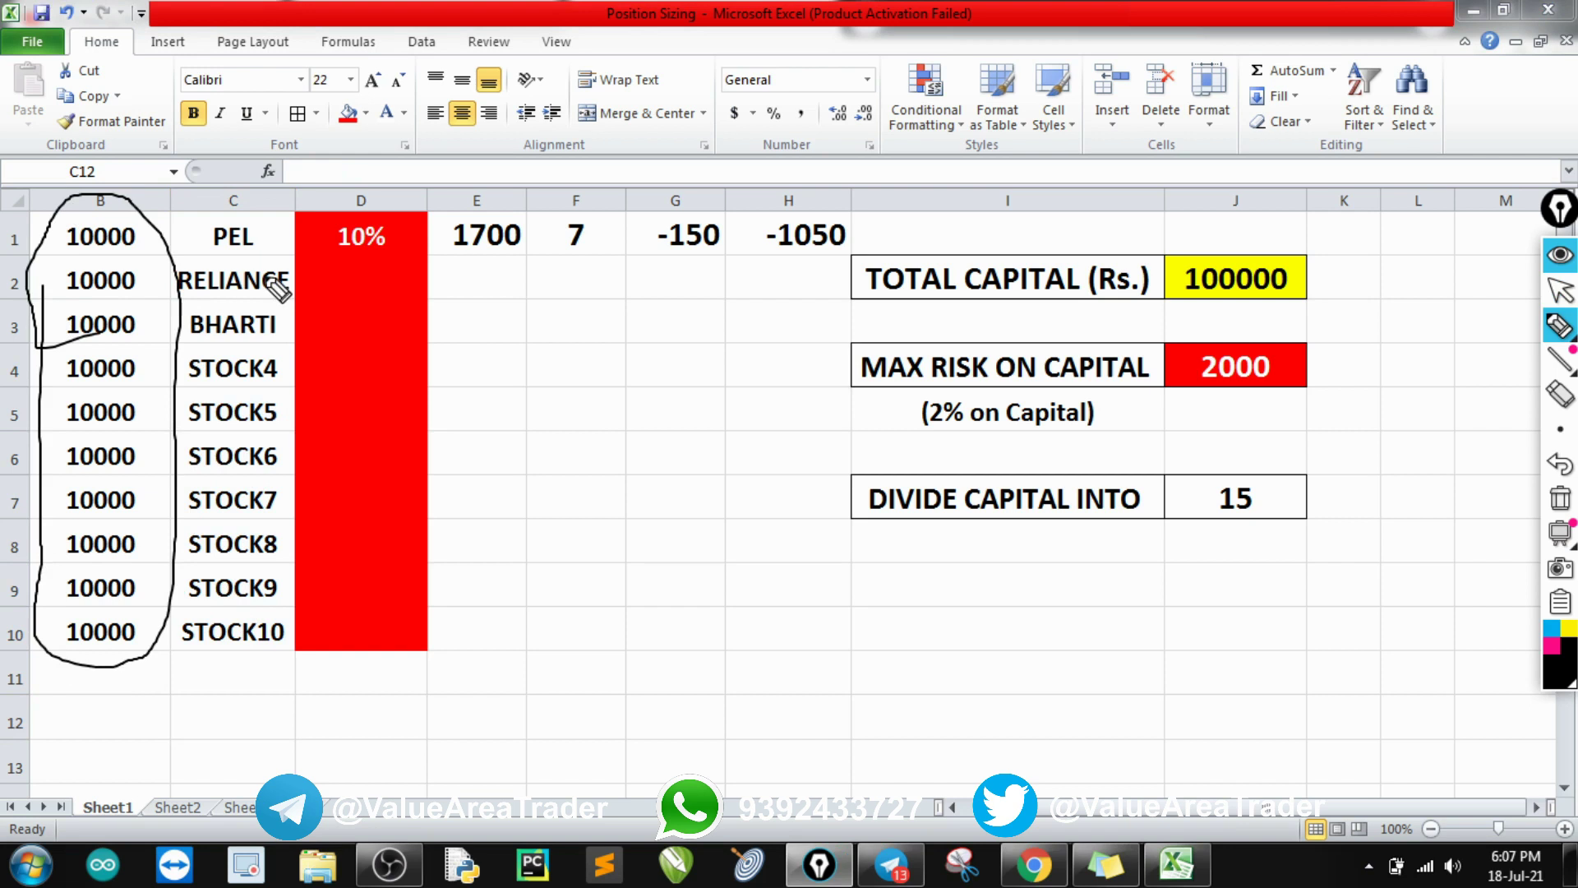
{"action": "mouse_move", "coordinate": [238, 208]}
{"action": "left_mouse_down"}
{"action": "mouse_move", "coordinate": [209, 264]}
{"action": "mouse_move", "coordinate": [180, 209]}
{"action": "left_mouse_up"}
{"action": "key", "text": "ctrl+shift+7"}
Switch to the PEL chart in Chrome and circle the word POSITIONAL in the title with a yellow pen.
{"action": "left_click", "coordinate": [1034, 865]}
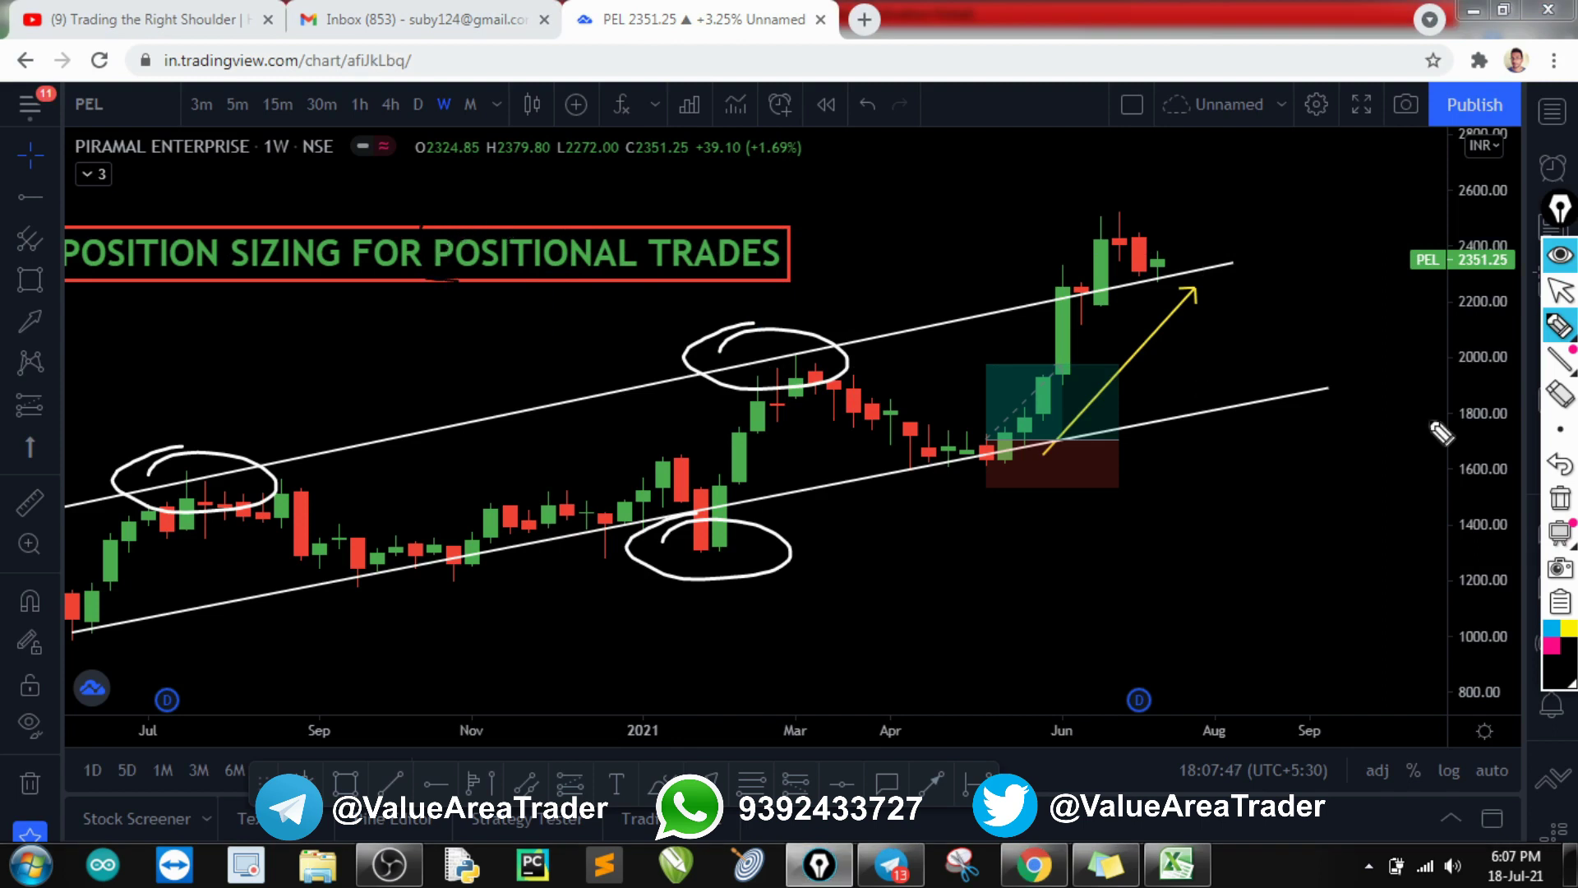
{"action": "key", "text": "ctrl+shift+2"}
{"action": "left_click", "coordinate": [1571, 637]}
{"action": "key", "text": "ctrl+shift+2"}
{"action": "mouse_move", "coordinate": [425, 220]}
{"action": "left_mouse_down"}
{"action": "mouse_move", "coordinate": [427, 283]}
{"action": "mouse_move", "coordinate": [606, 304]}
{"action": "mouse_move", "coordinate": [645, 223]}
{"action": "mouse_move", "coordinate": [451, 226]}
{"action": "mouse_move", "coordinate": [511, 296]}
{"action": "mouse_move", "coordinate": [543, 270]}
{"action": "left_mouse_up"}
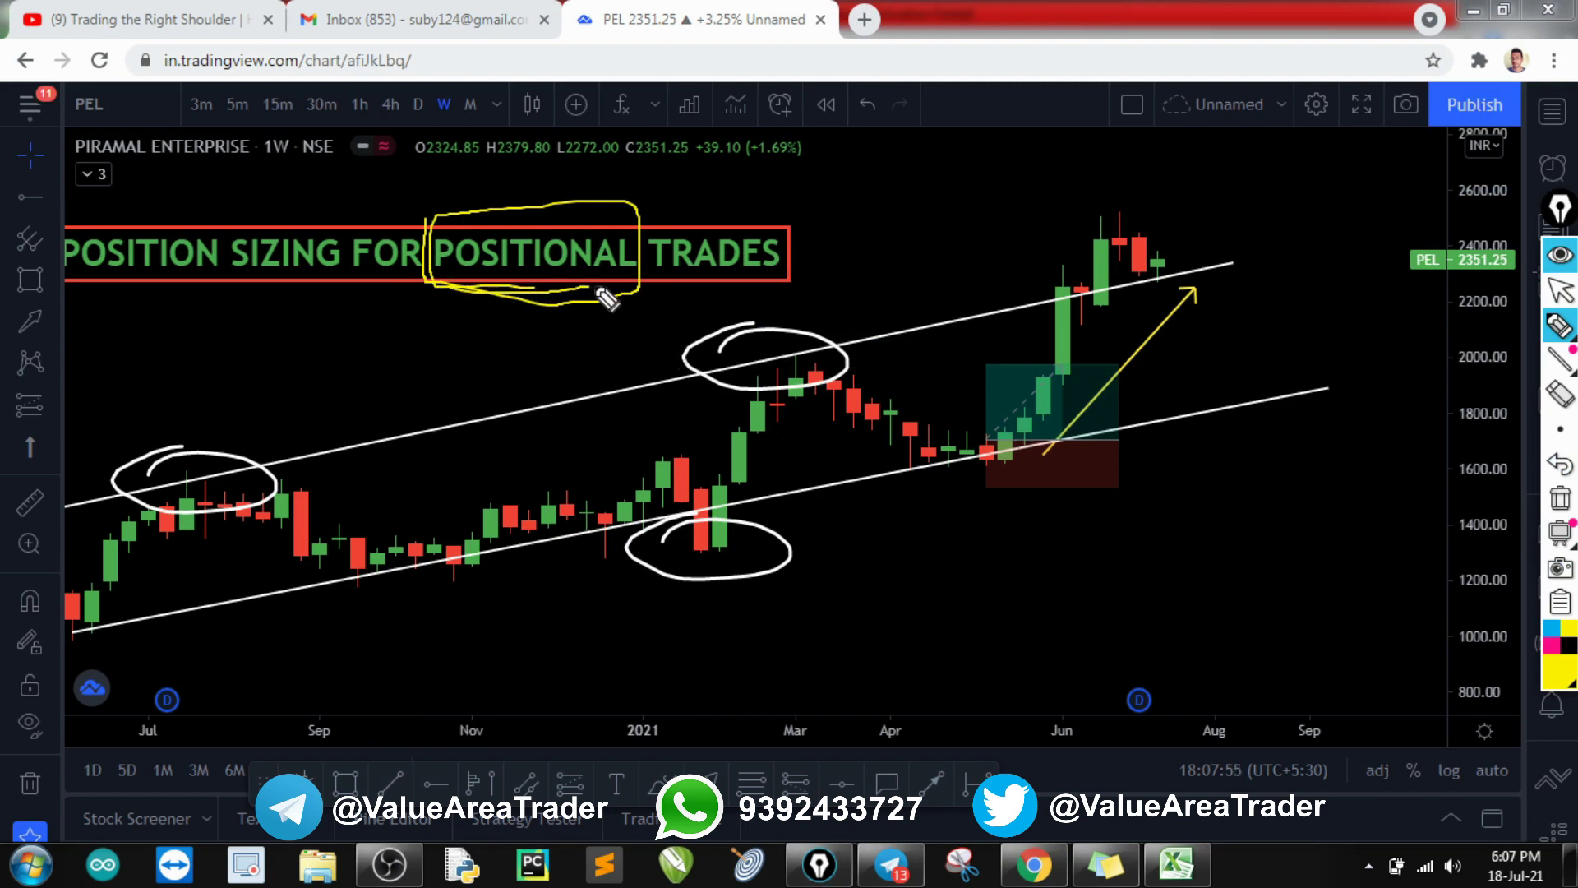
Box the sideways candles at the lower trendline, trace the rally that follows with the pen, and clear the marks.
{"action": "mouse_move", "coordinate": [919, 433]}
{"action": "left_mouse_down"}
{"action": "mouse_move", "coordinate": [1019, 432]}
{"action": "mouse_move", "coordinate": [1030, 465]}
{"action": "mouse_move", "coordinate": [962, 470]}
{"action": "mouse_move", "coordinate": [908, 448]}
{"action": "left_mouse_up"}
{"action": "mouse_move", "coordinate": [1028, 448]}
{"action": "left_mouse_down"}
{"action": "mouse_move", "coordinate": [1113, 261]}
{"action": "mouse_move", "coordinate": [1142, 341]}
{"action": "left_mouse_up"}
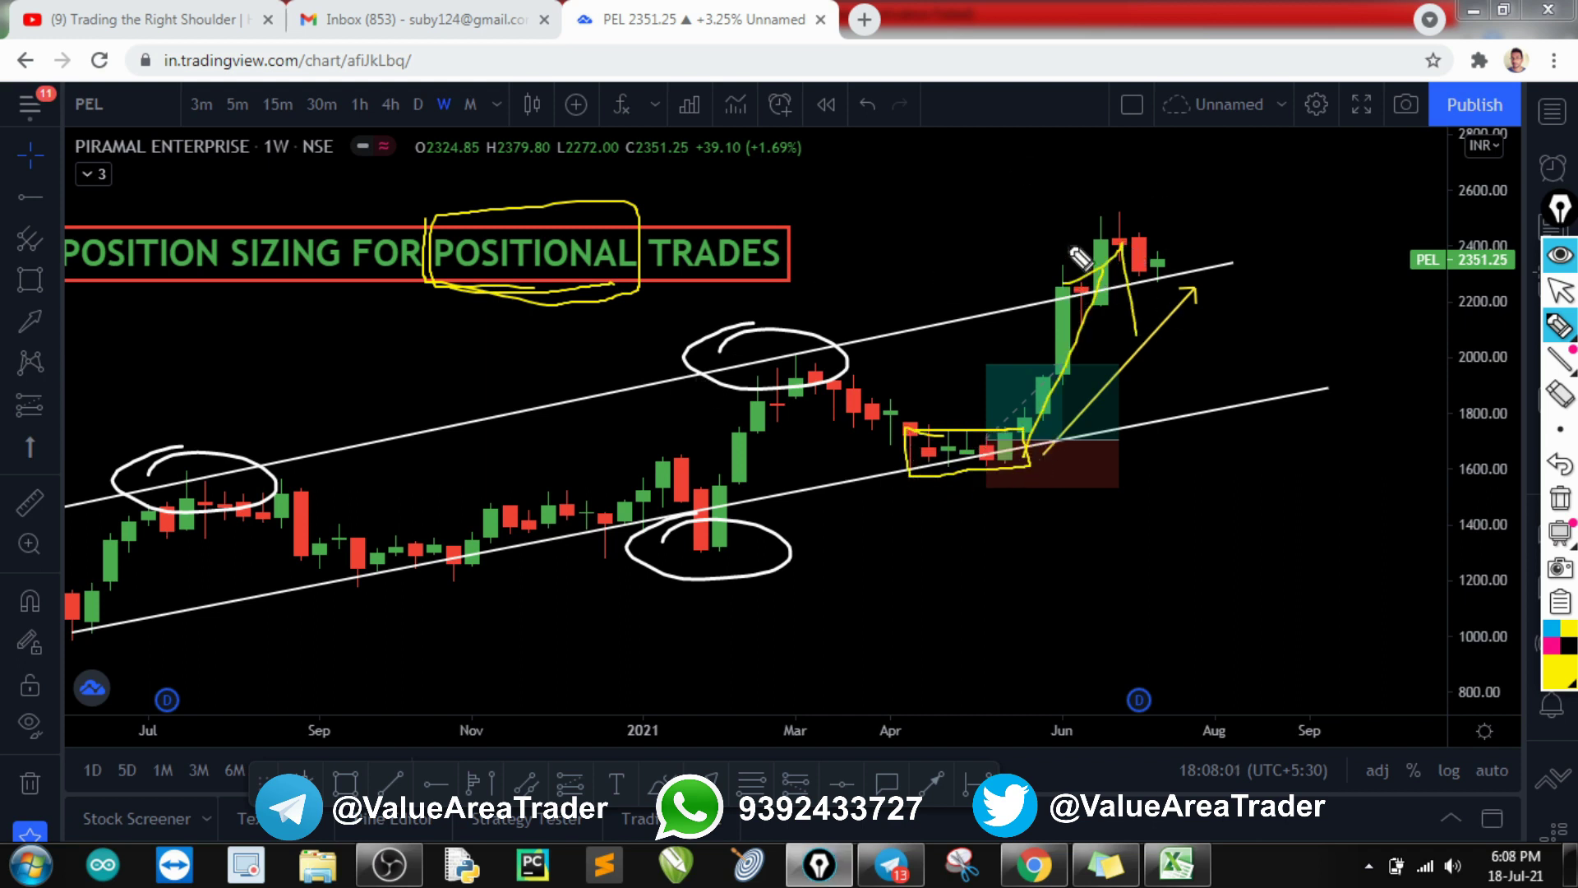
{"action": "key", "text": "ctrl+shift+7"}
{"action": "key", "text": "ctrl+shift+2"}
Return to the Excel sheet and circle the DIVIDE CAPITAL INTO row with the yellow pen.
{"action": "left_click", "coordinate": [1184, 865]}
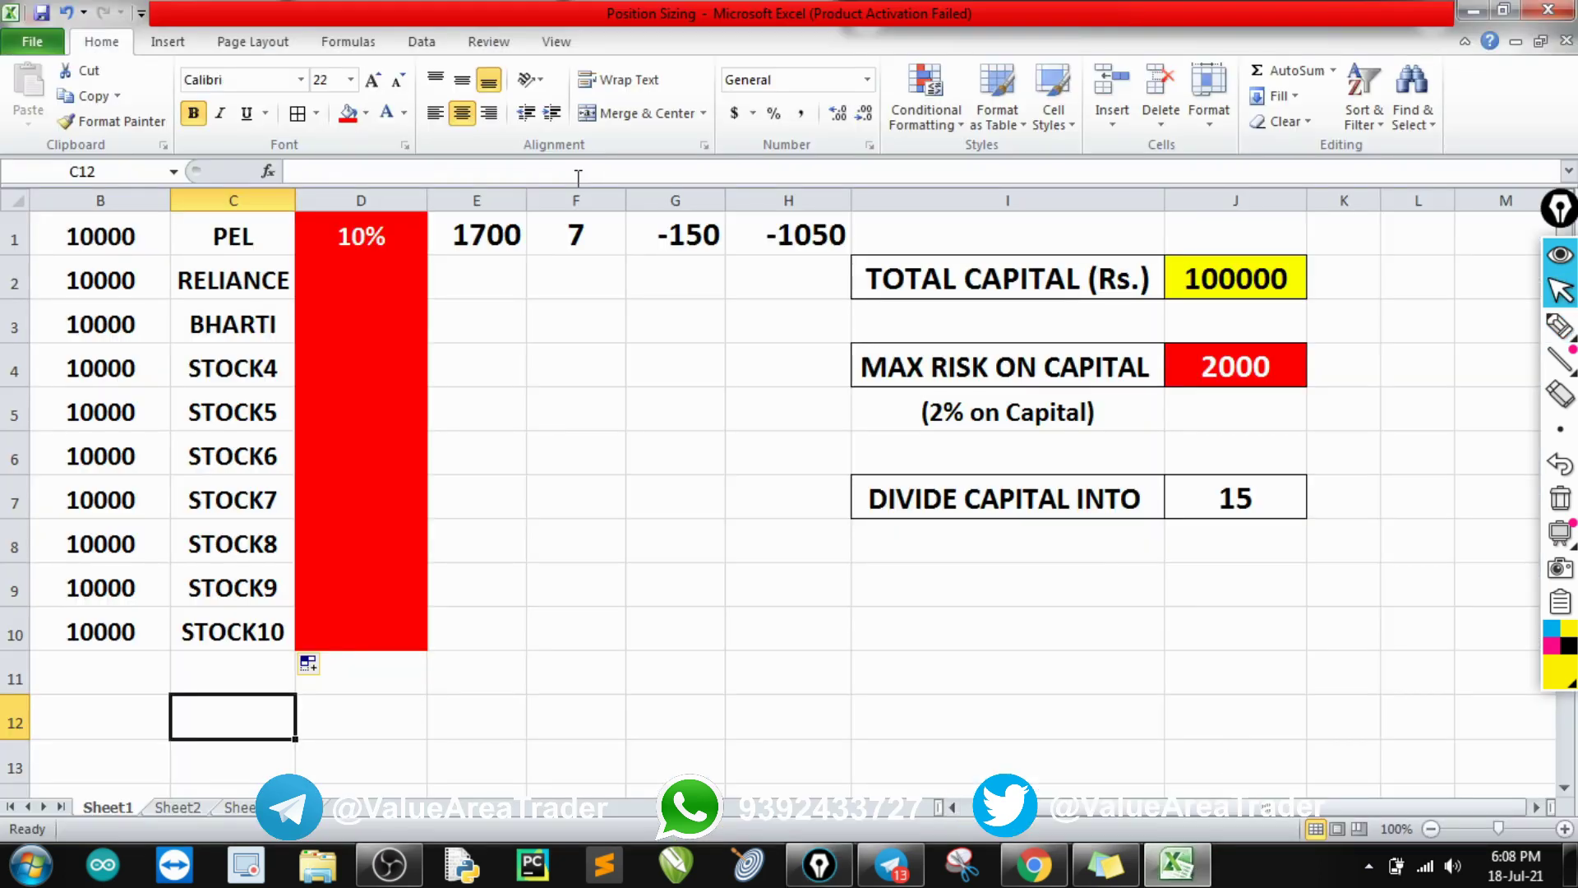
{"action": "key", "text": "ctrl+shift+p"}
{"action": "mouse_move", "coordinate": [1038, 464]}
{"action": "left_mouse_down"}
{"action": "mouse_move", "coordinate": [863, 483]}
{"action": "mouse_move", "coordinate": [1250, 553]}
{"action": "mouse_move", "coordinate": [1126, 452]}
{"action": "left_mouse_up"}
{"action": "key", "text": "ctrl+shift+c"}
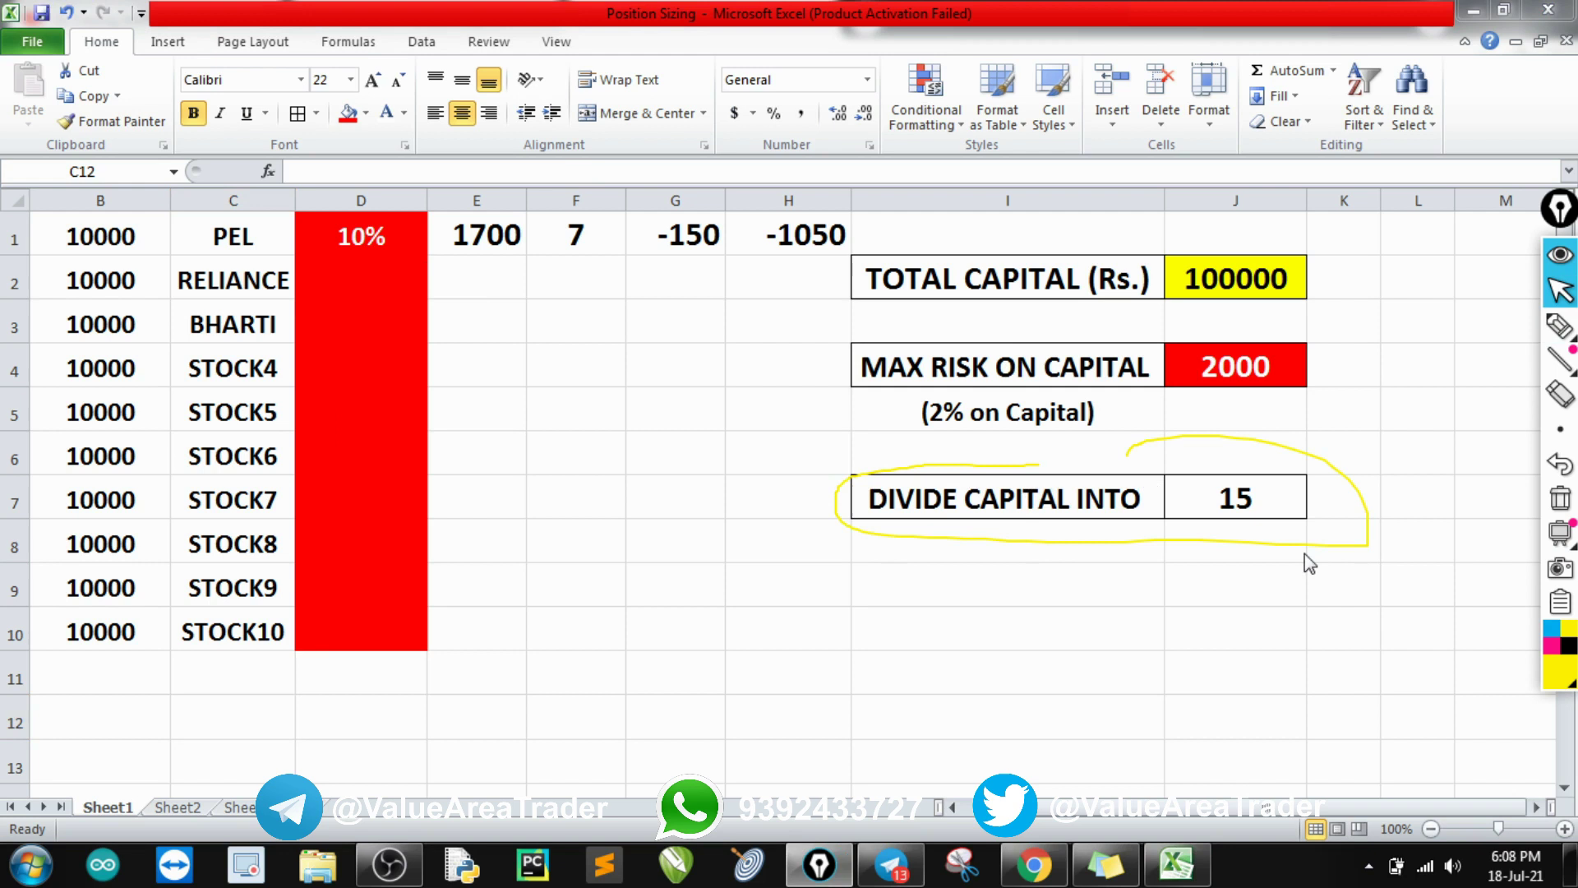
Clear the yellow mark, change the pen colour to black and circle the number of capital parts in cell J7.
{"action": "left_click", "coordinate": [1568, 651]}
{"action": "key", "text": "ctrl+shift+7"}
{"action": "key", "text": "ctrl+shift+3"}
{"action": "mouse_move", "coordinate": [1261, 465]}
{"action": "left_mouse_down"}
{"action": "mouse_move", "coordinate": [1282, 525]}
{"action": "mouse_move", "coordinate": [1201, 461]}
{"action": "left_mouse_up"}
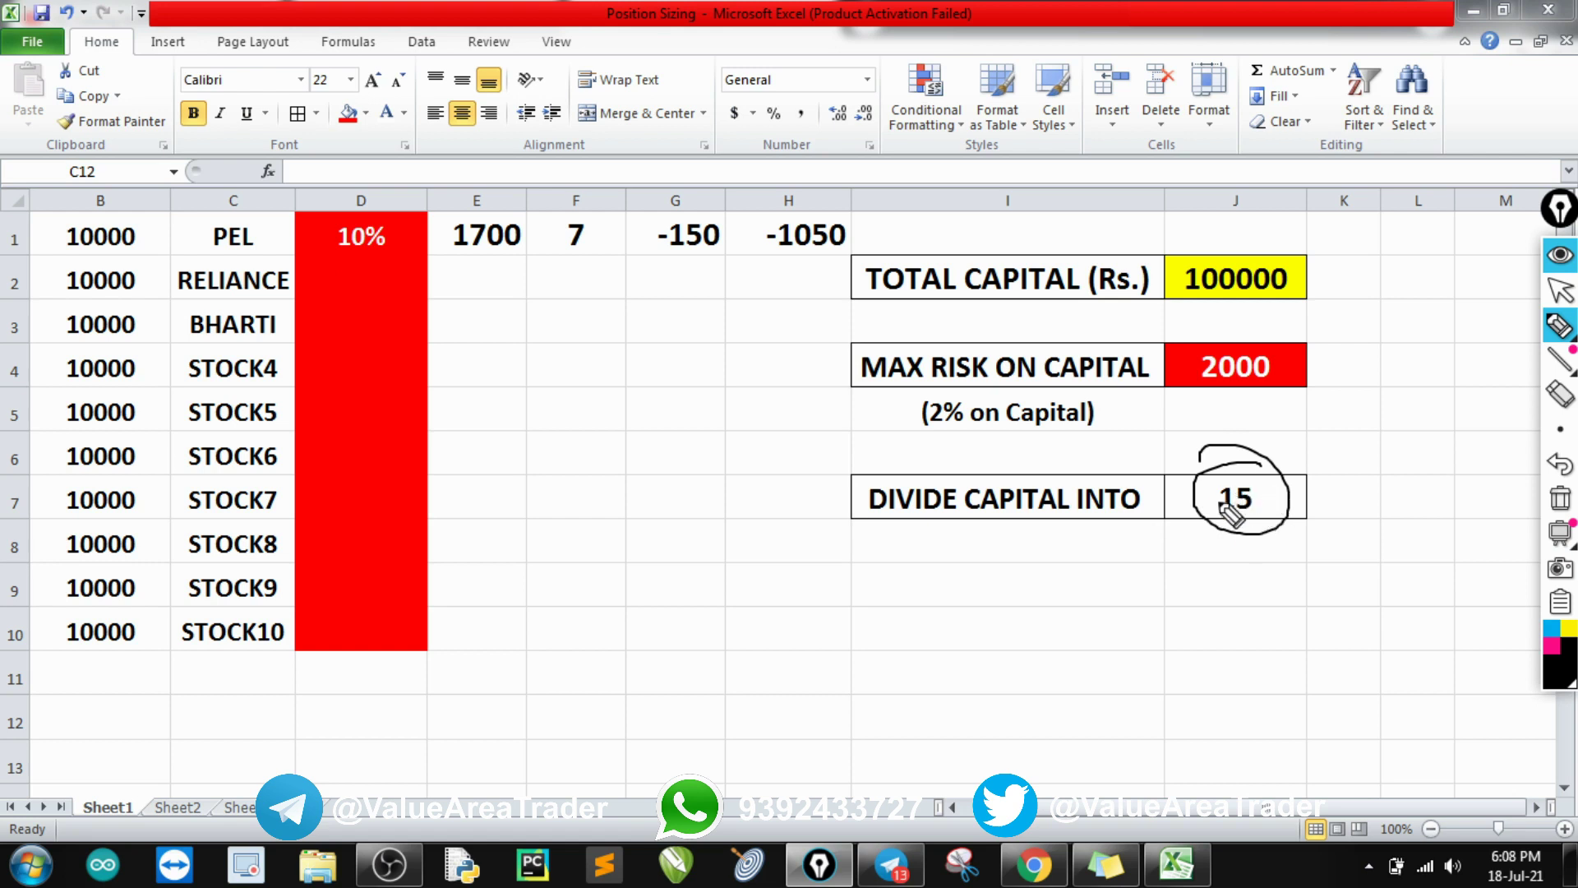
{"action": "mouse_move", "coordinate": [1209, 492]}
{"action": "left_mouse_down"}
{"action": "mouse_move", "coordinate": [1293, 501]}
{"action": "mouse_move", "coordinate": [1208, 473]}
{"action": "mouse_move", "coordinate": [1233, 462]}
{"action": "left_mouse_up"}
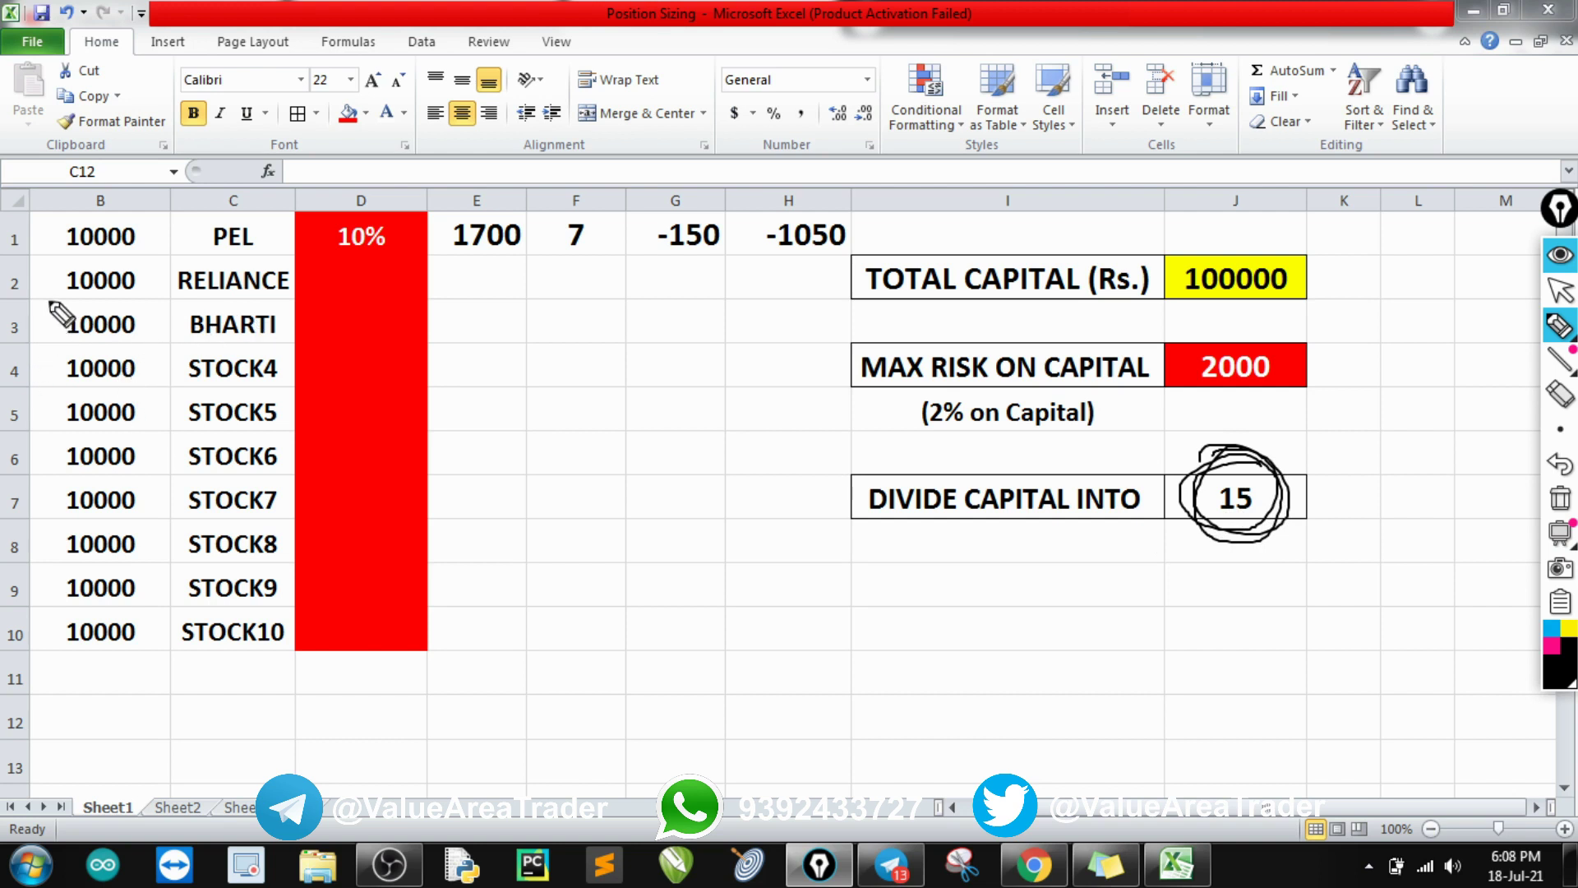
Outline the capital portions and stock names in B1:C10 with the pen and leave drawing mode.
{"action": "mouse_move", "coordinate": [55, 251]}
{"action": "left_mouse_down"}
{"action": "mouse_move", "coordinate": [58, 646]}
{"action": "mouse_move", "coordinate": [251, 661]}
{"action": "mouse_move", "coordinate": [325, 374]}
{"action": "left_mouse_up"}
{"action": "mouse_move", "coordinate": [299, 226]}
{"action": "left_mouse_down"}
{"action": "mouse_move", "coordinate": [150, 187]}
{"action": "mouse_move", "coordinate": [7, 347]}
{"action": "left_mouse_up"}
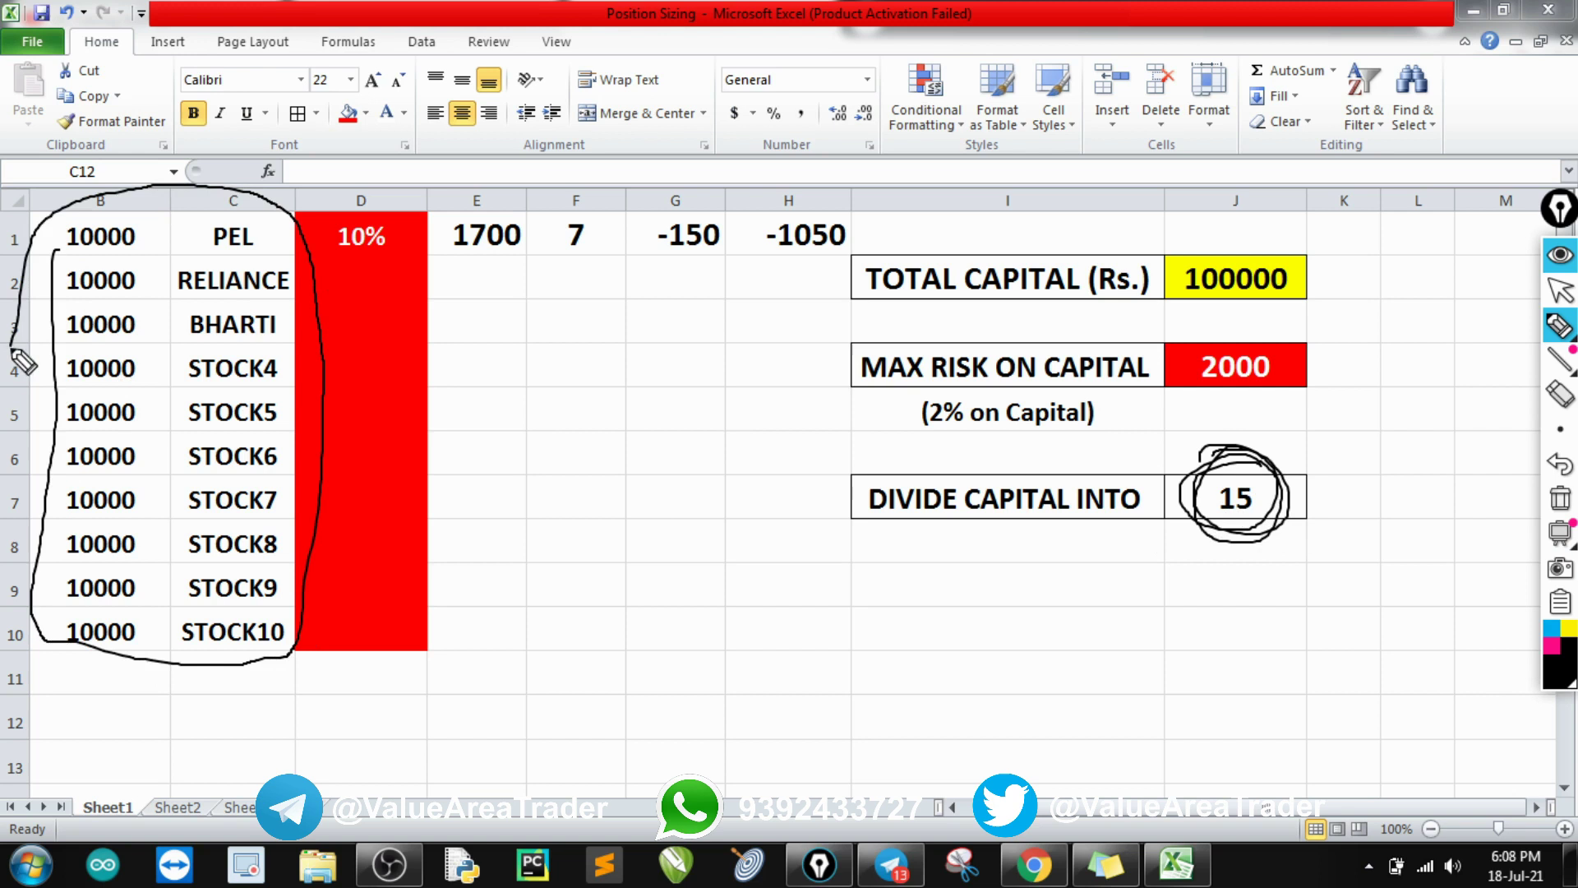
{"action": "key", "text": "Escape"}
Show the PEL chart in Chrome and return to the Excel sheet.
{"action": "left_click", "coordinate": [1038, 871]}
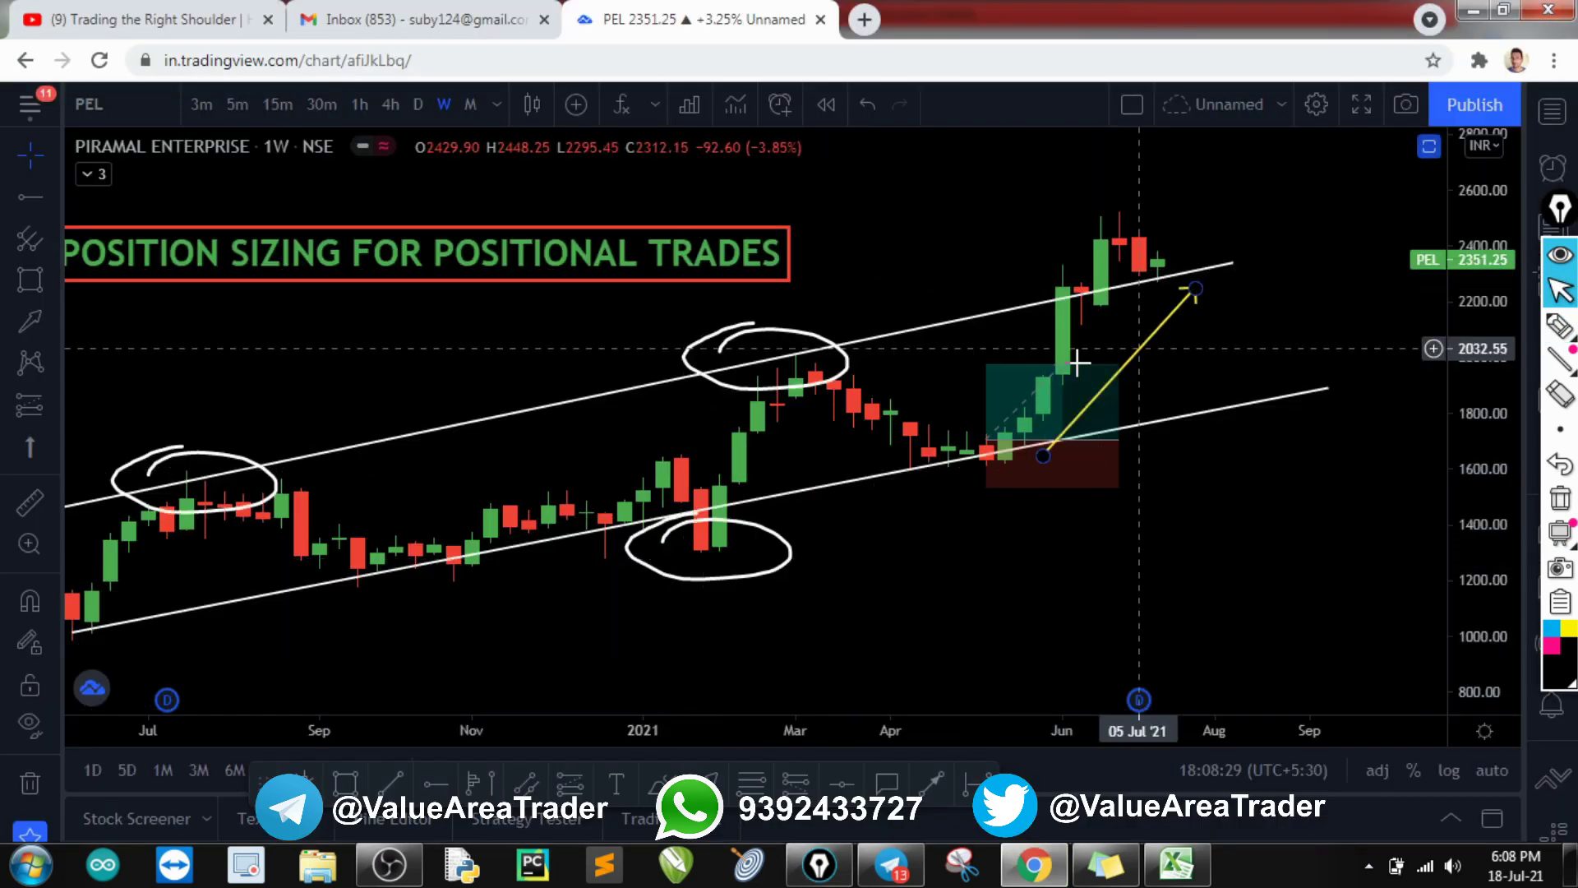
{"action": "left_click", "coordinate": [1151, 861]}
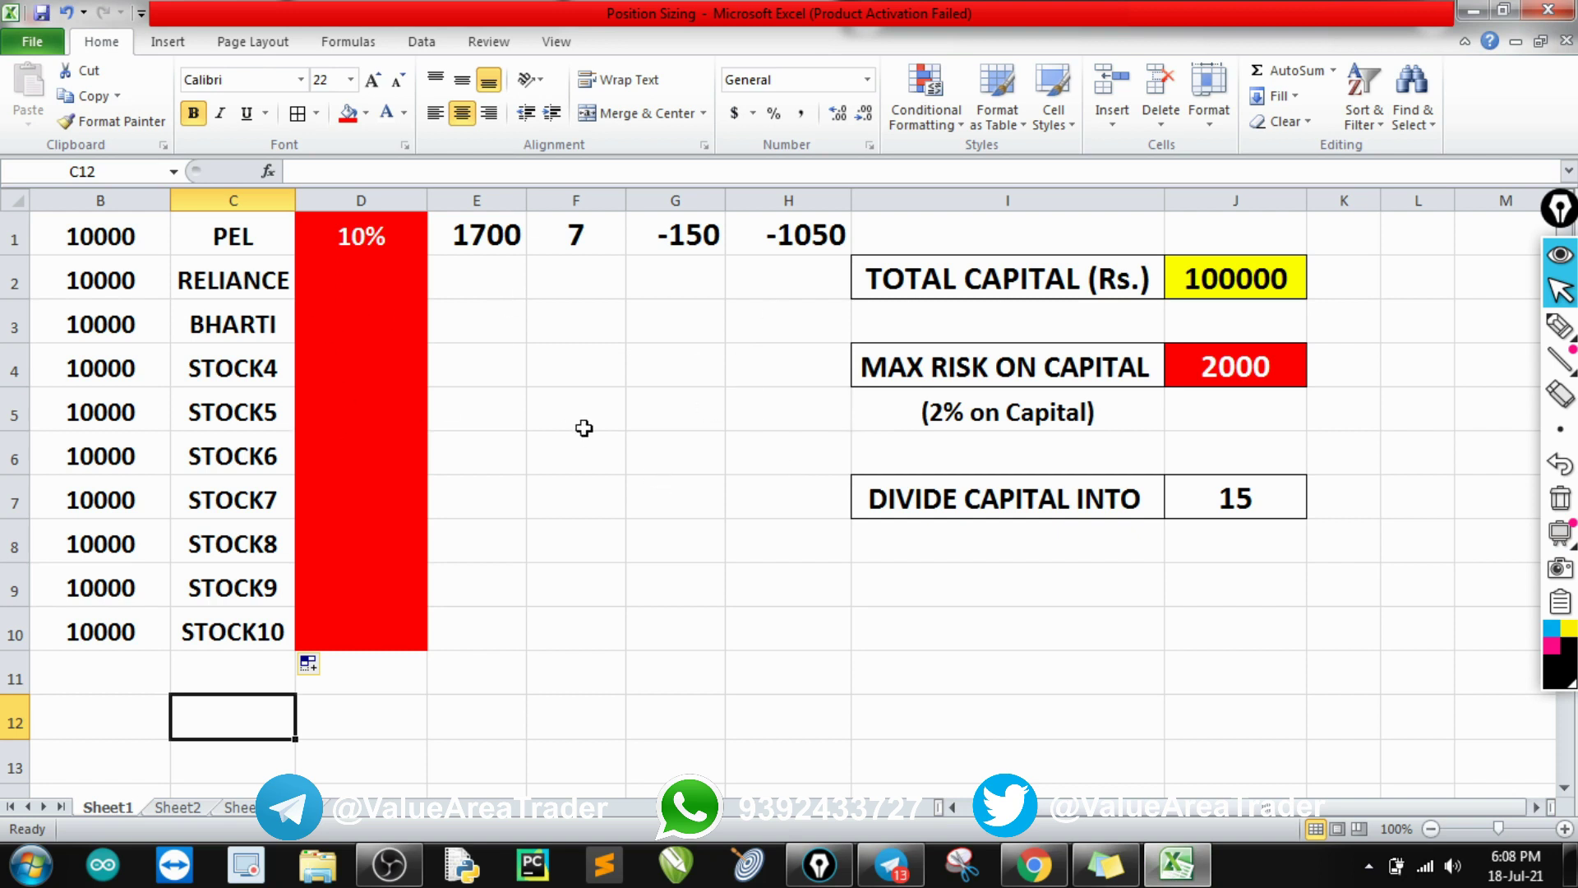
Switch to Telegram, open the Fincables.JPG image in the Value Area Trader channel and circle the FINCABLES symbol with the pen.
{"action": "left_click", "coordinate": [891, 865]}
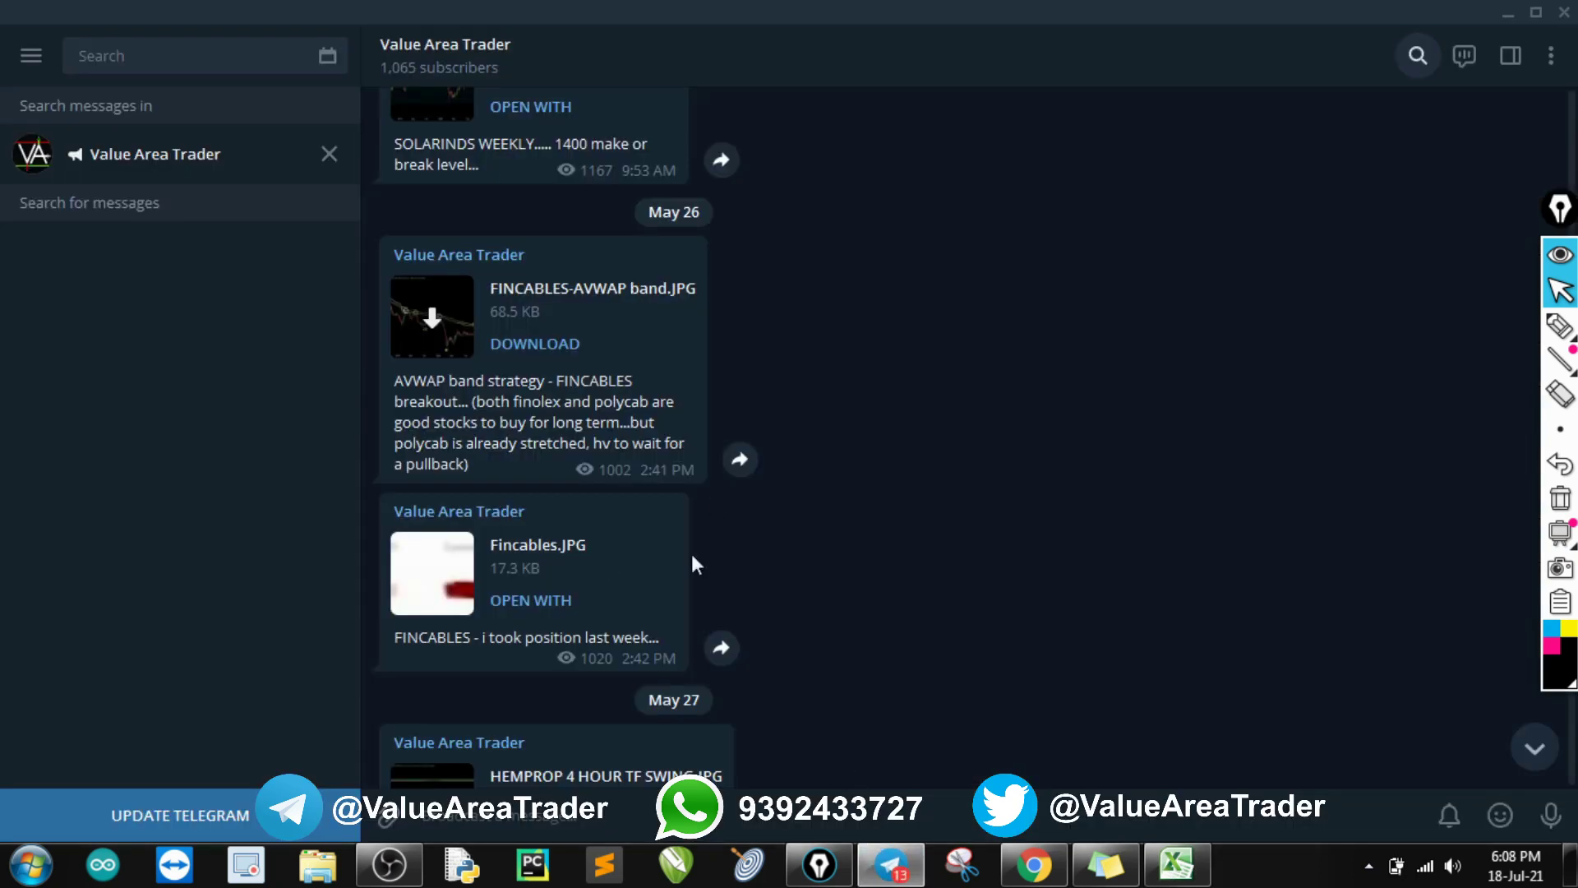
{"action": "scroll", "coordinate": [578, 306], "scroll_direction": "up", "scroll_amount": 1}
{"action": "scroll", "coordinate": [579, 308], "scroll_direction": "down", "scroll_amount": 1}
{"action": "left_click", "coordinate": [448, 580]}
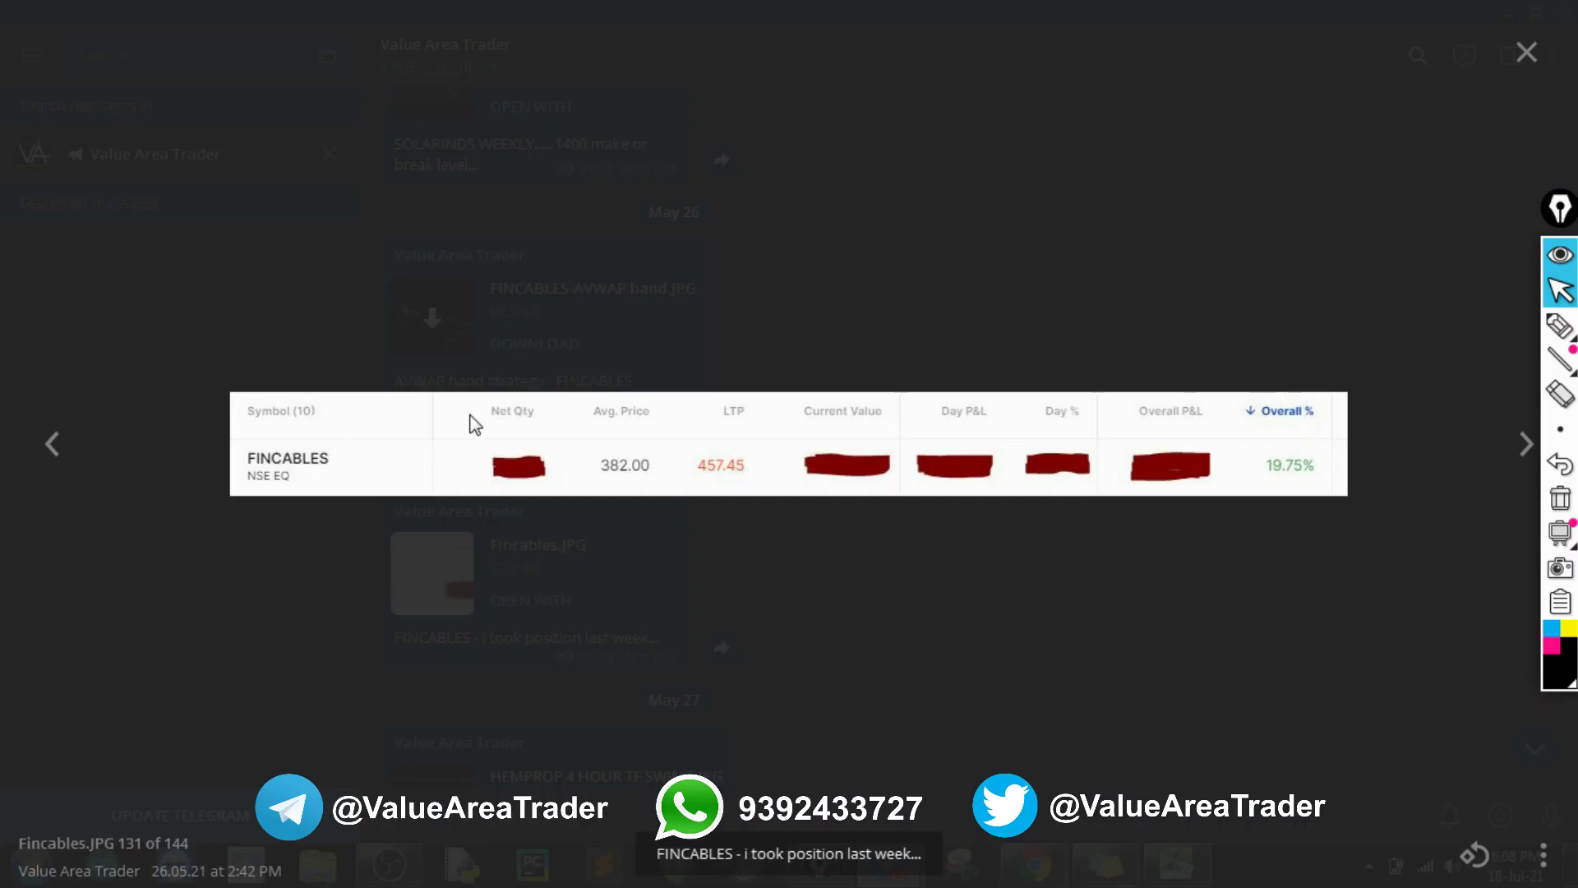
{"action": "key", "text": "ctrl+shift+3"}
{"action": "mouse_move", "coordinate": [314, 432]}
{"action": "left_mouse_down"}
{"action": "mouse_move", "coordinate": [243, 485]}
{"action": "mouse_move", "coordinate": [284, 437]}
{"action": "left_mouse_up"}
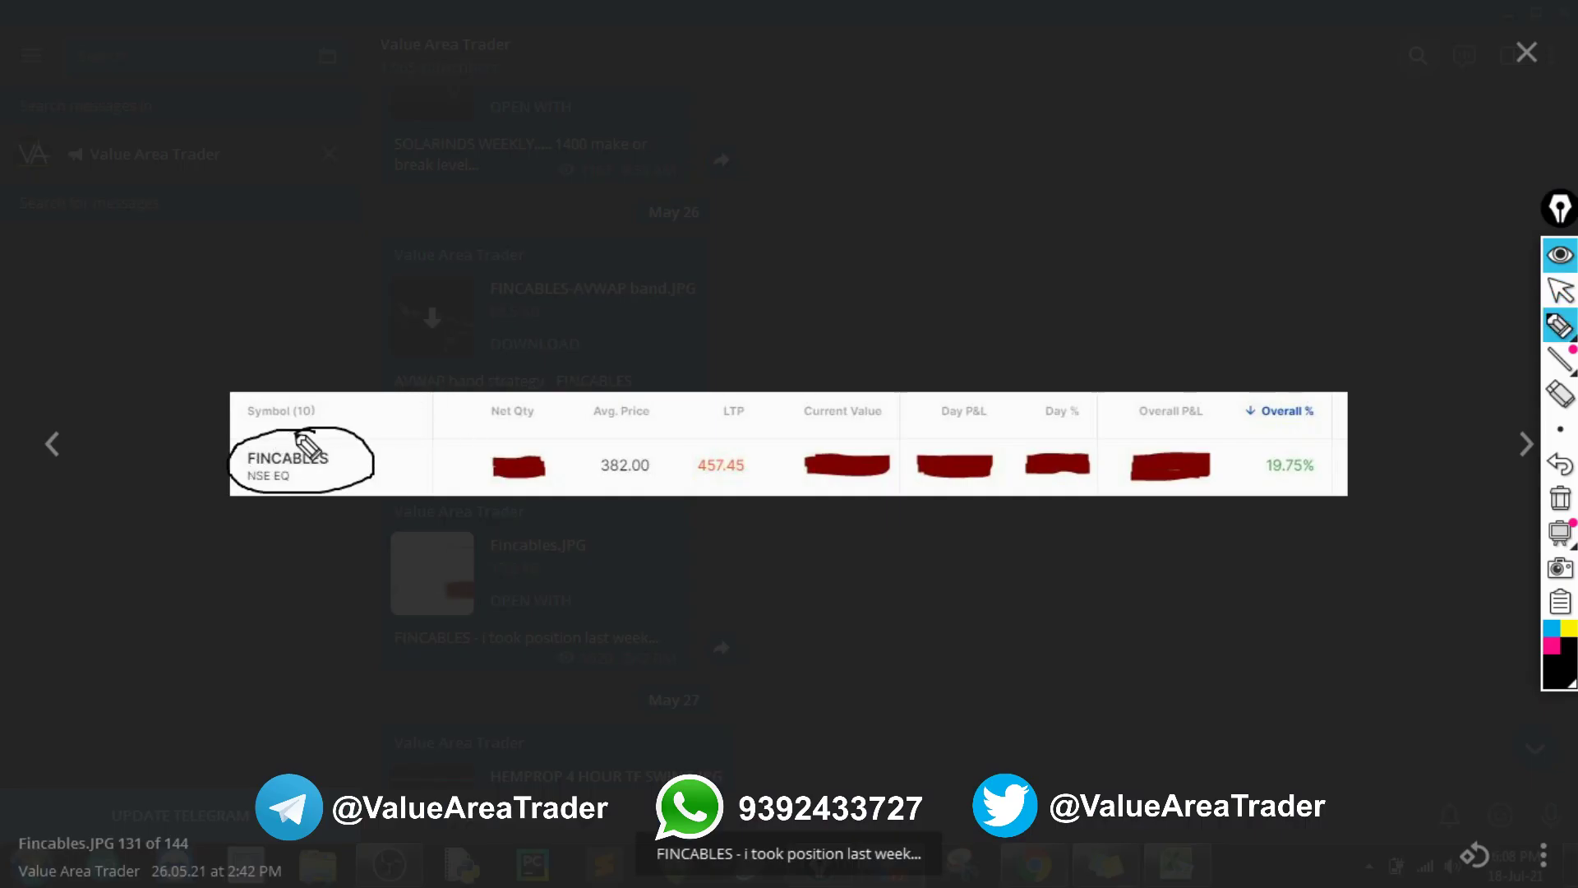